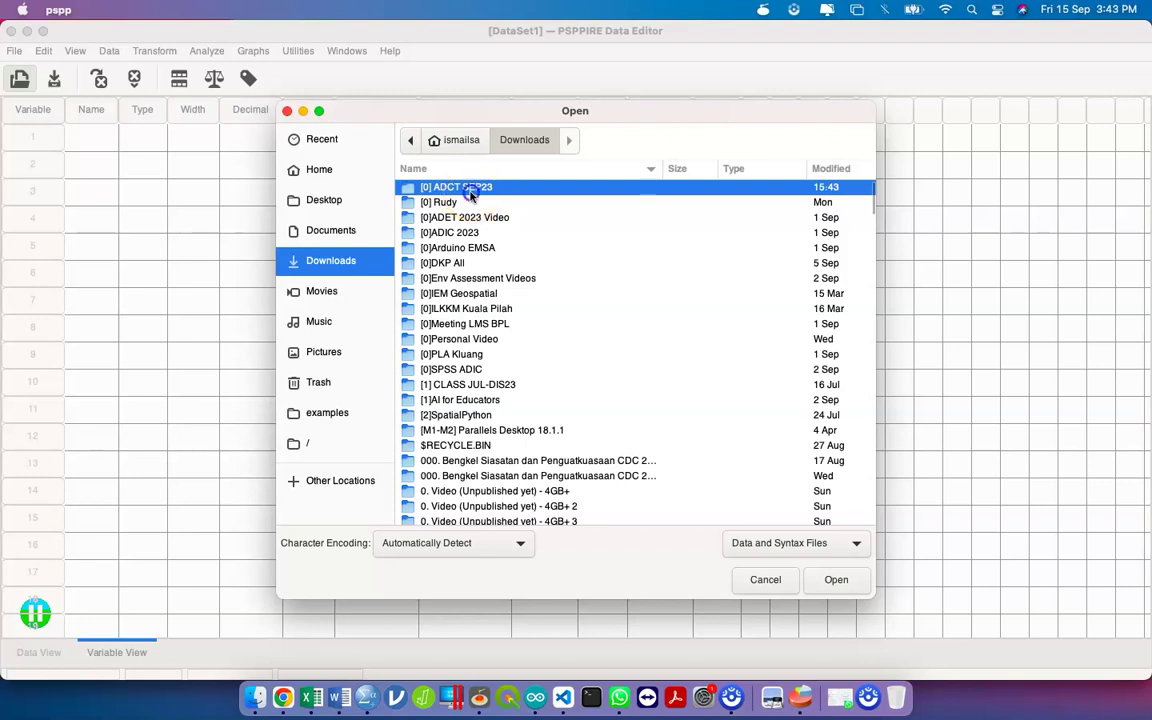
Search the Downloads folder for "adct" and open the ADCT.sav data file
{"action": "left_click", "coordinate": [341, 258]}
{"action": "type", "text": "adct"}
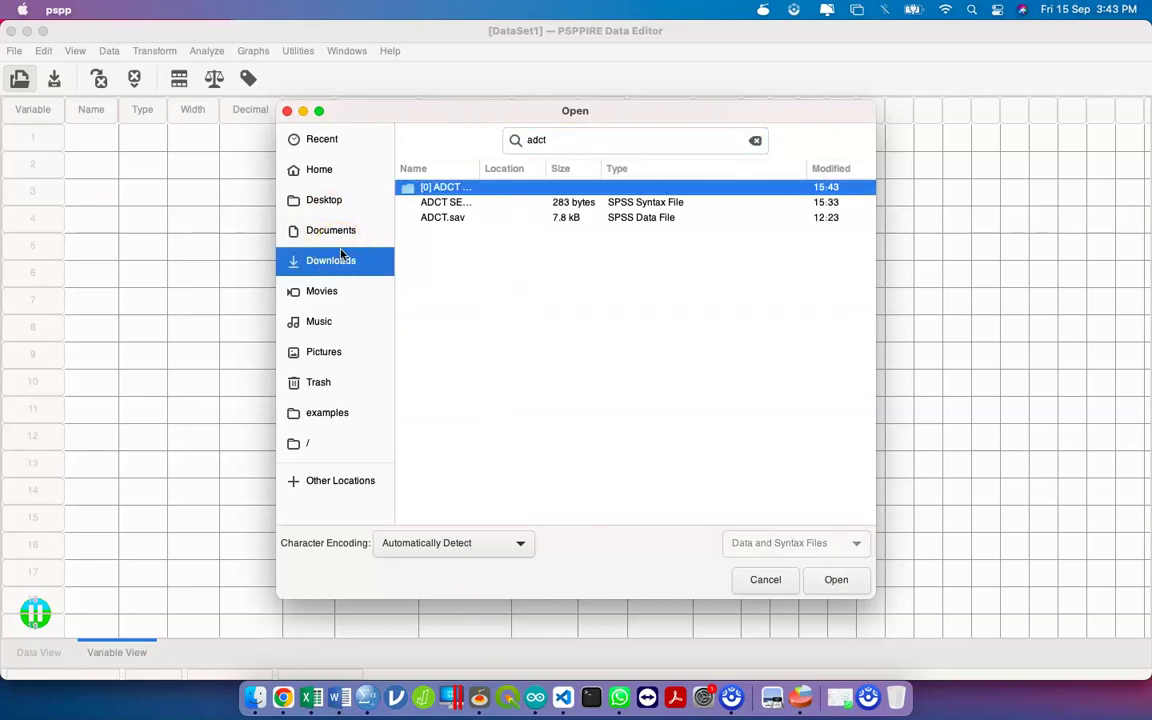
{"action": "left_click", "coordinate": [485, 217]}
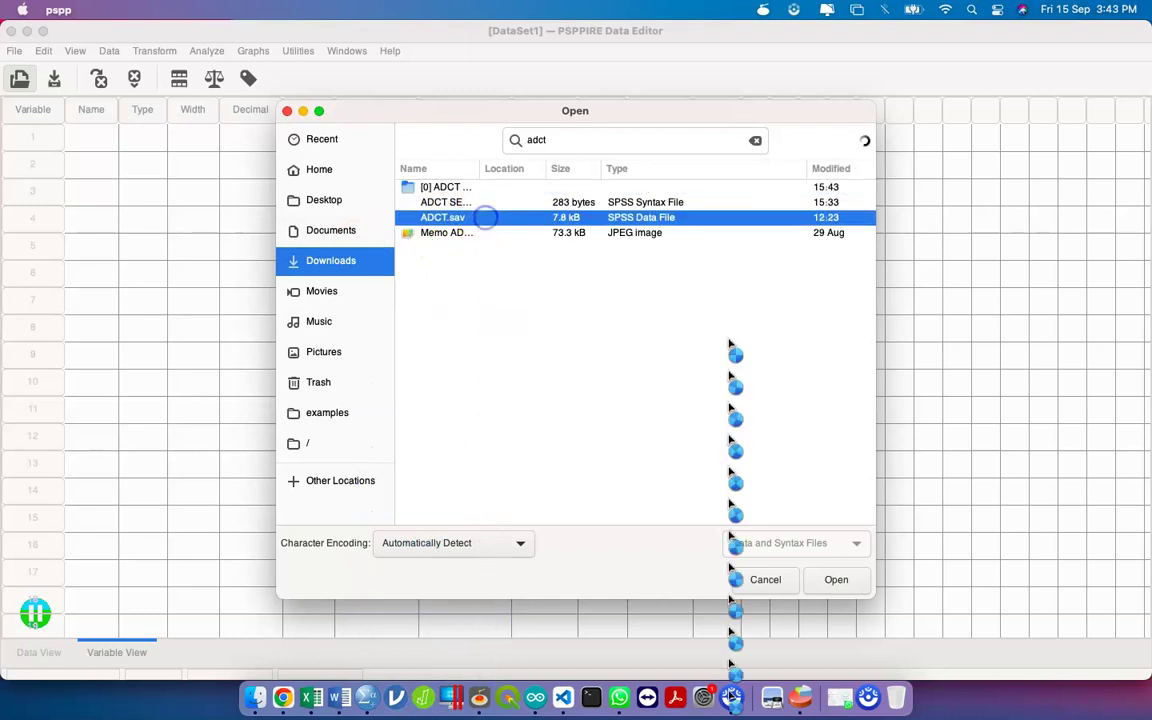
{"action": "left_click", "coordinate": [850, 579]}
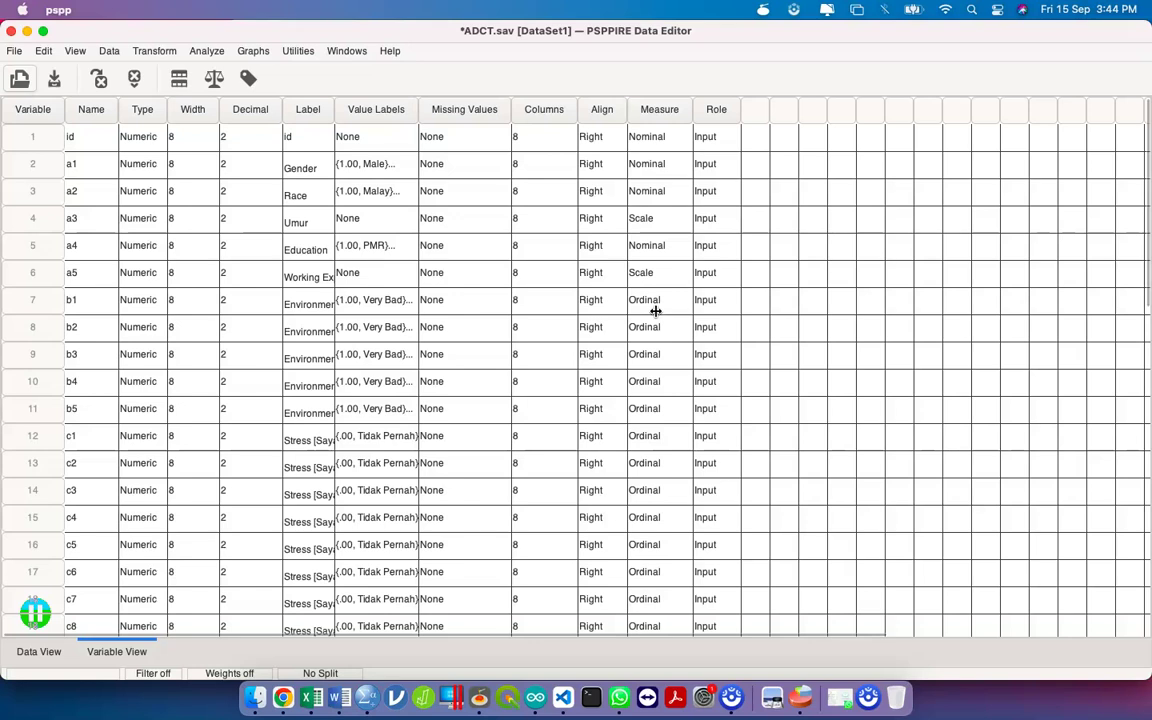
Review the dataset's variable definitions and its case values, starting from the first id cell
{"action": "left_click", "coordinate": [40, 652]}
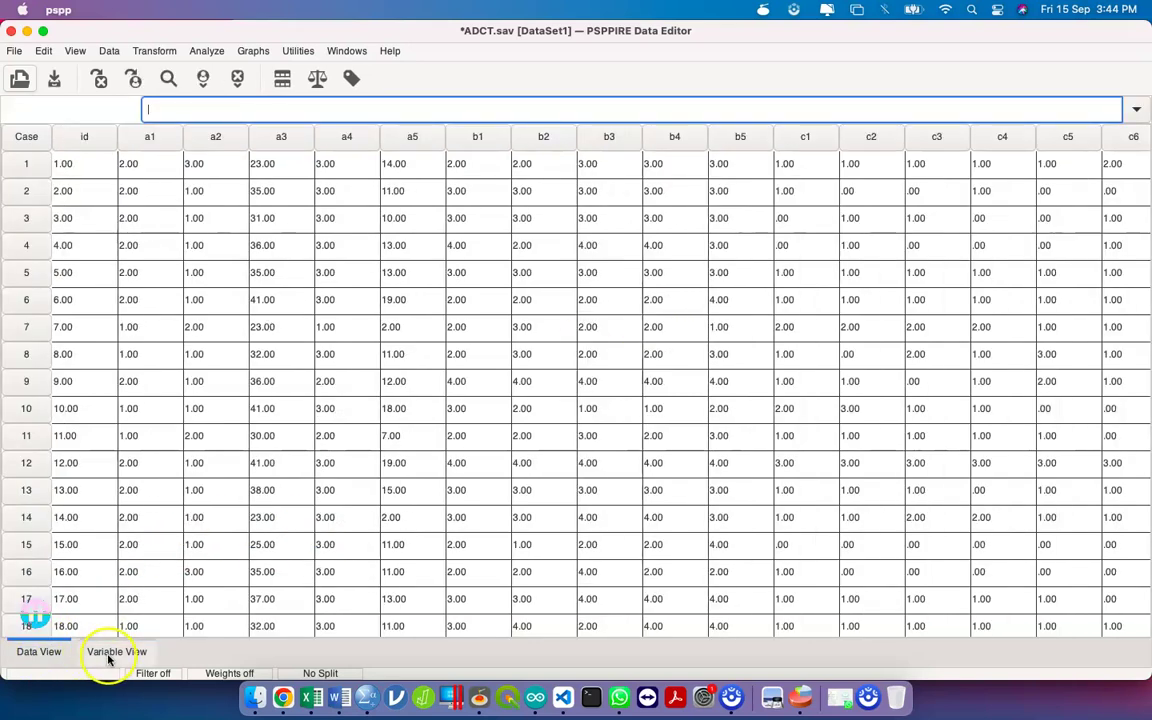
{"action": "left_click", "coordinate": [112, 652]}
{"action": "left_click", "coordinate": [40, 655]}
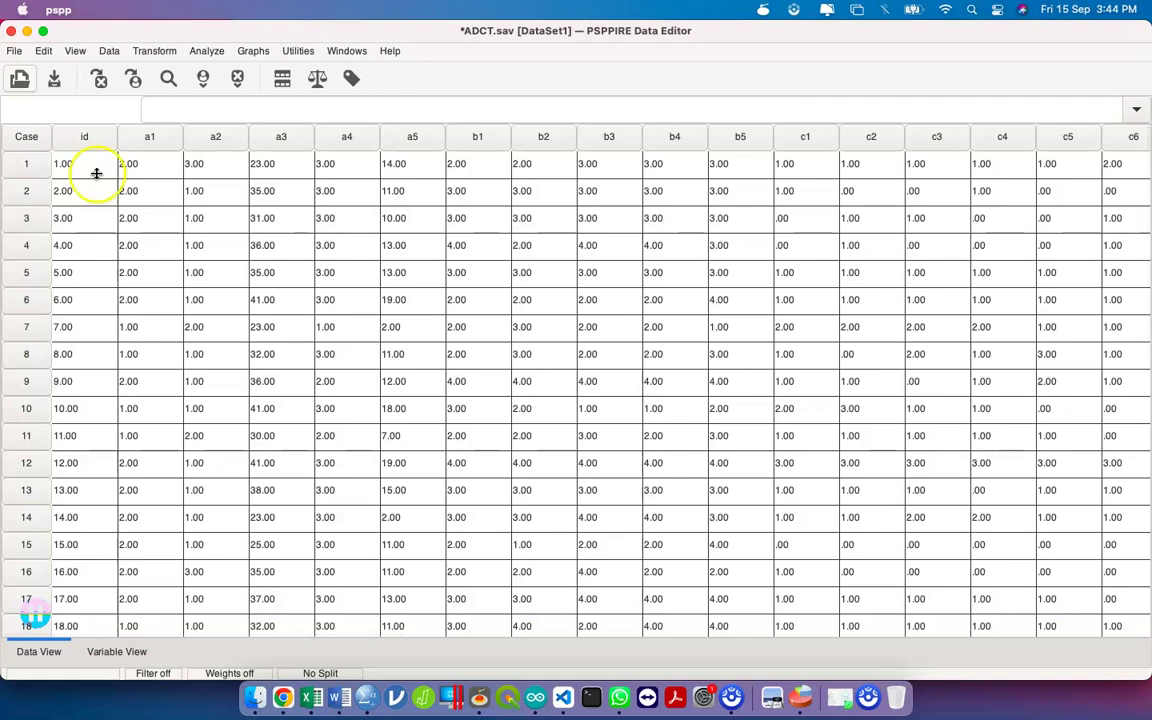
{"action": "left_click", "coordinate": [86, 173]}
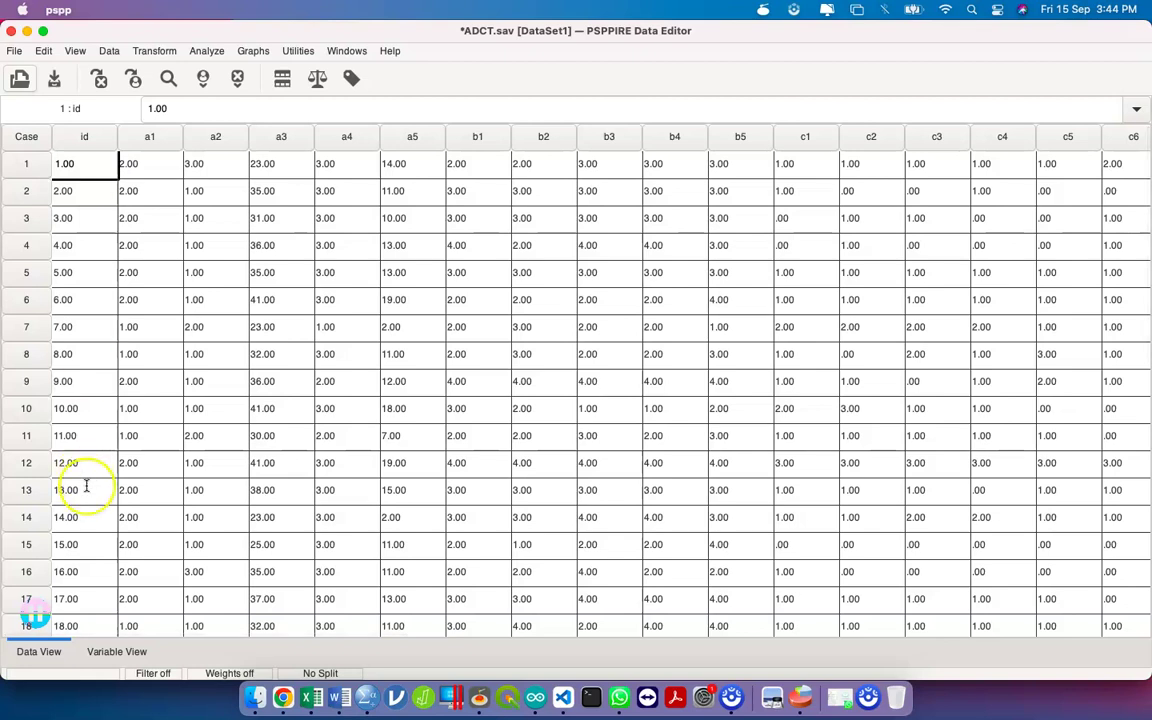
Start a Recode into Different Variables operation from the data view
{"action": "left_click", "coordinate": [40, 652]}
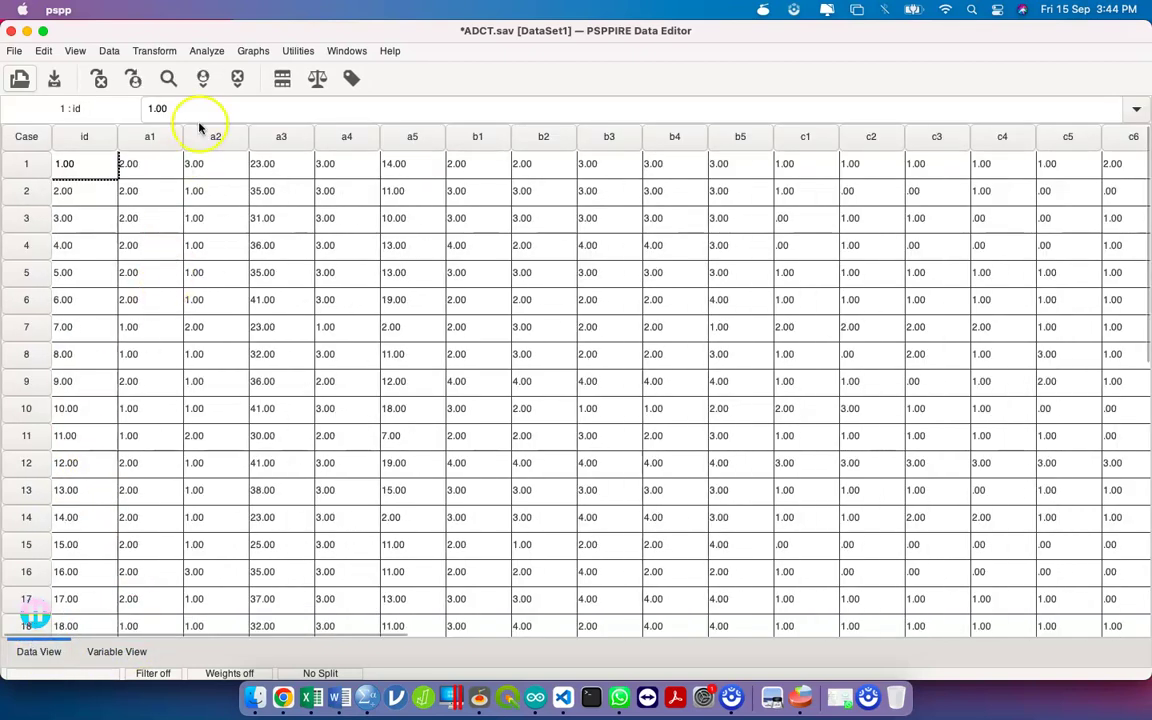
{"action": "left_click", "coordinate": [156, 52]}
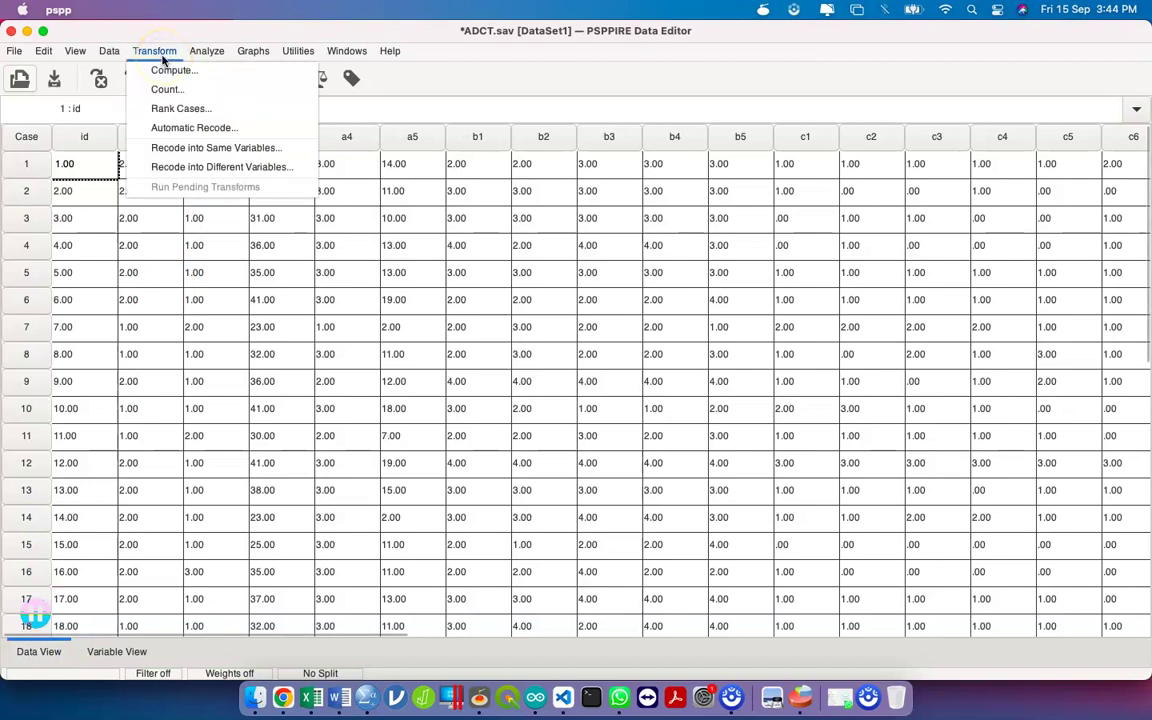
{"action": "left_click", "coordinate": [219, 168]}
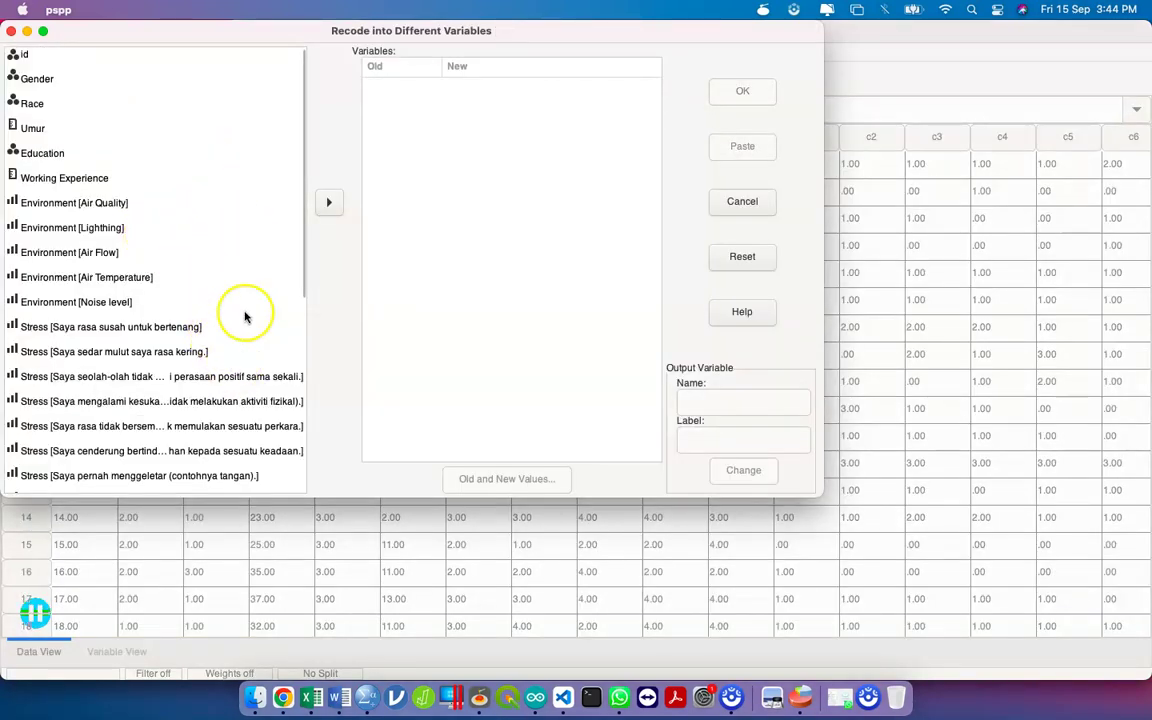
Try sorting the source variable list by name and by label, and restore the default sort order
{"action": "right_click", "coordinate": [257, 248]}
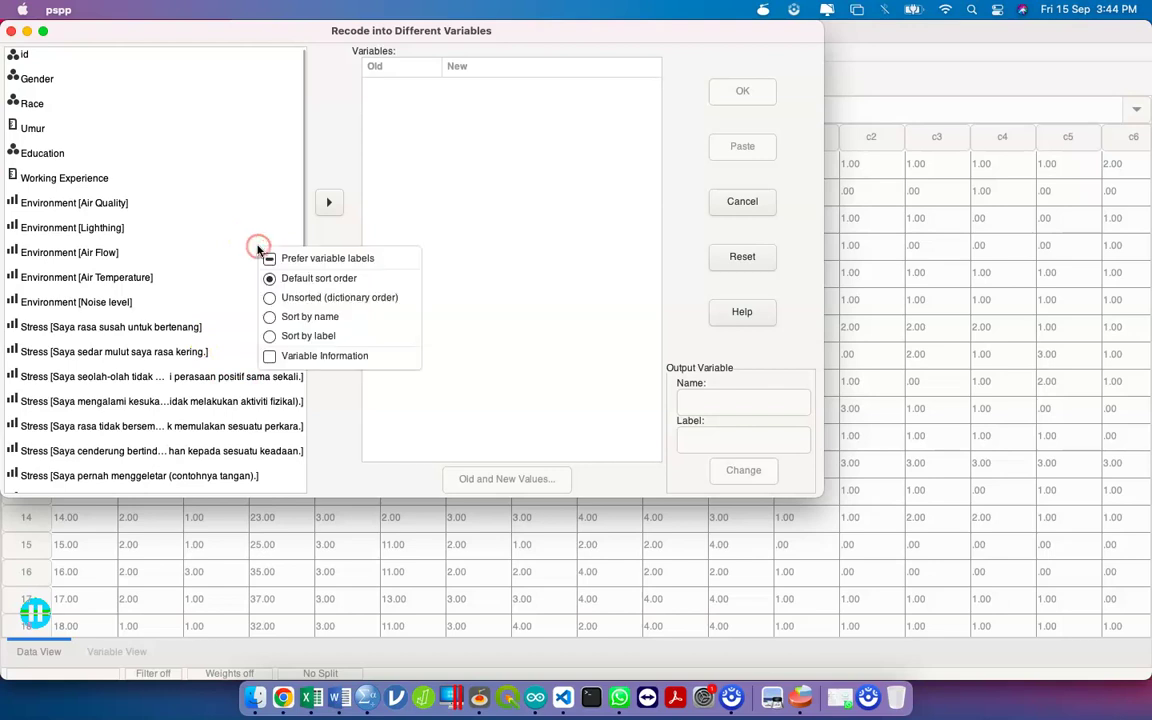
{"action": "left_click", "coordinate": [280, 316]}
{"action": "left_click", "coordinate": [275, 312]}
{"action": "right_click", "coordinate": [233, 229]}
{"action": "left_click", "coordinate": [263, 258]}
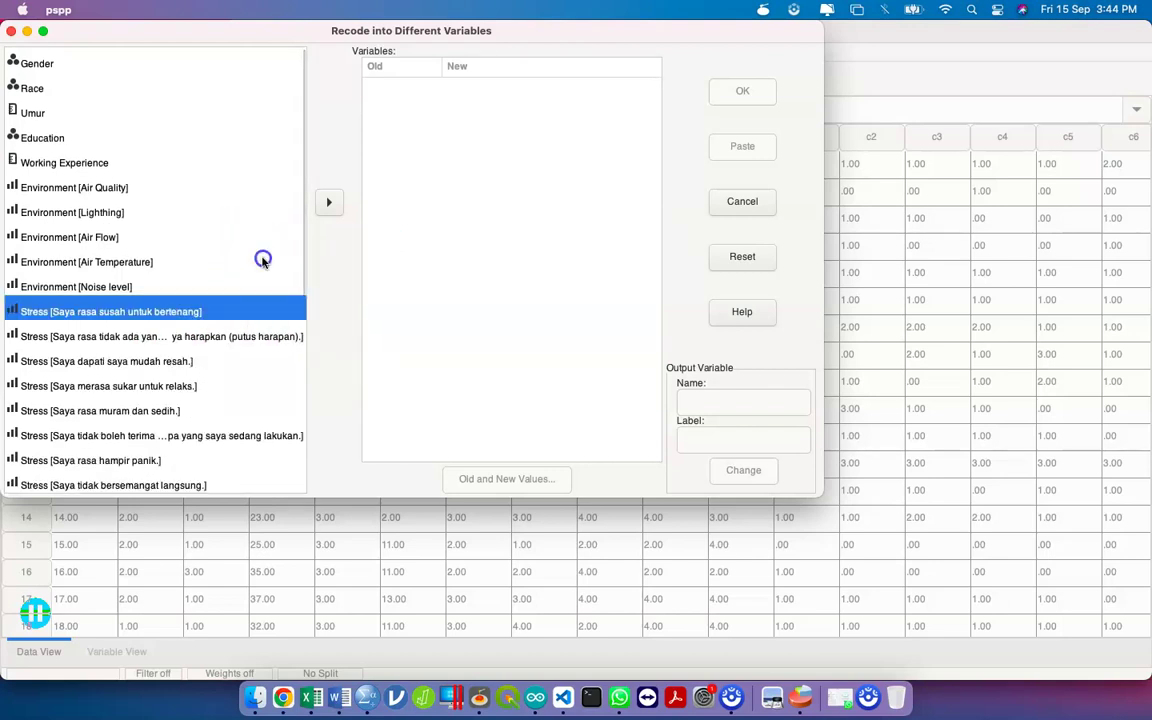
{"action": "right_click", "coordinate": [211, 155]}
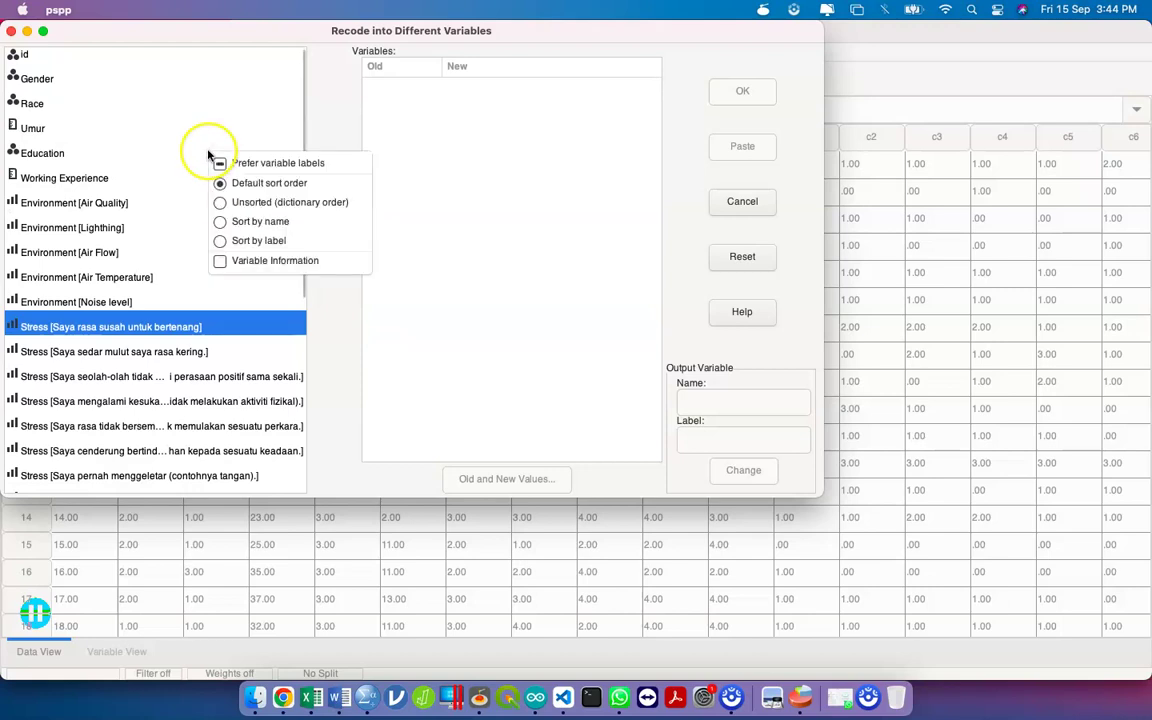
{"action": "left_click", "coordinate": [220, 249]}
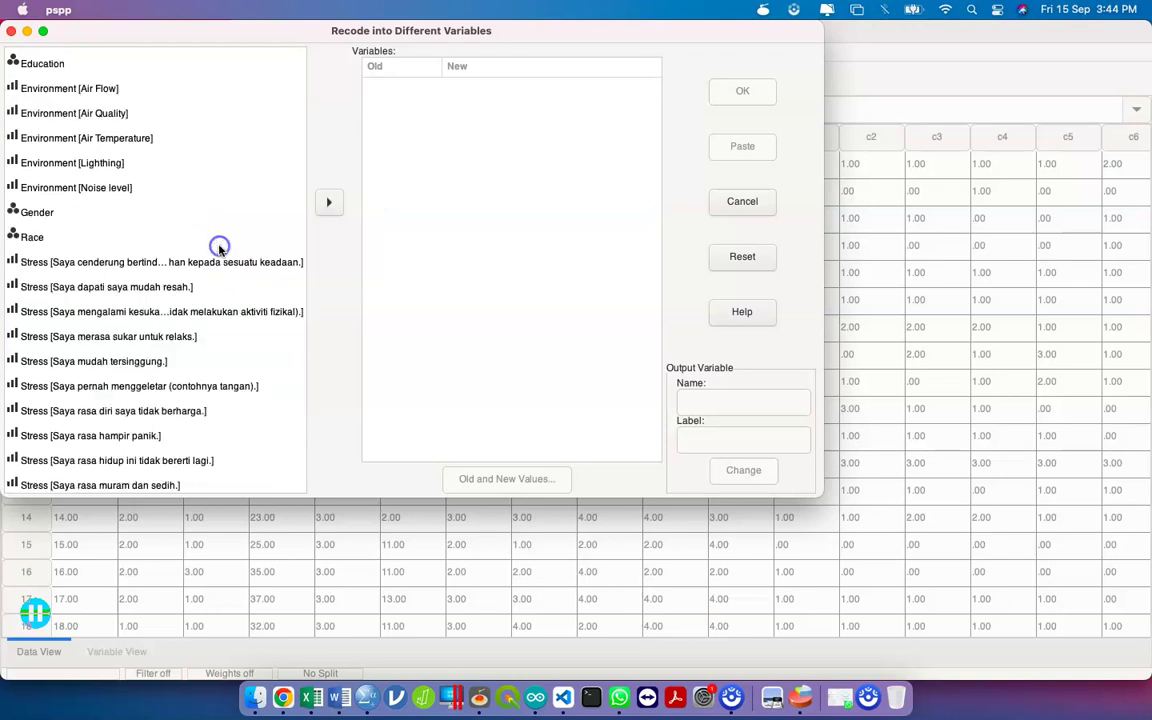
{"action": "right_click", "coordinate": [215, 168]}
{"action": "left_click", "coordinate": [237, 200]}
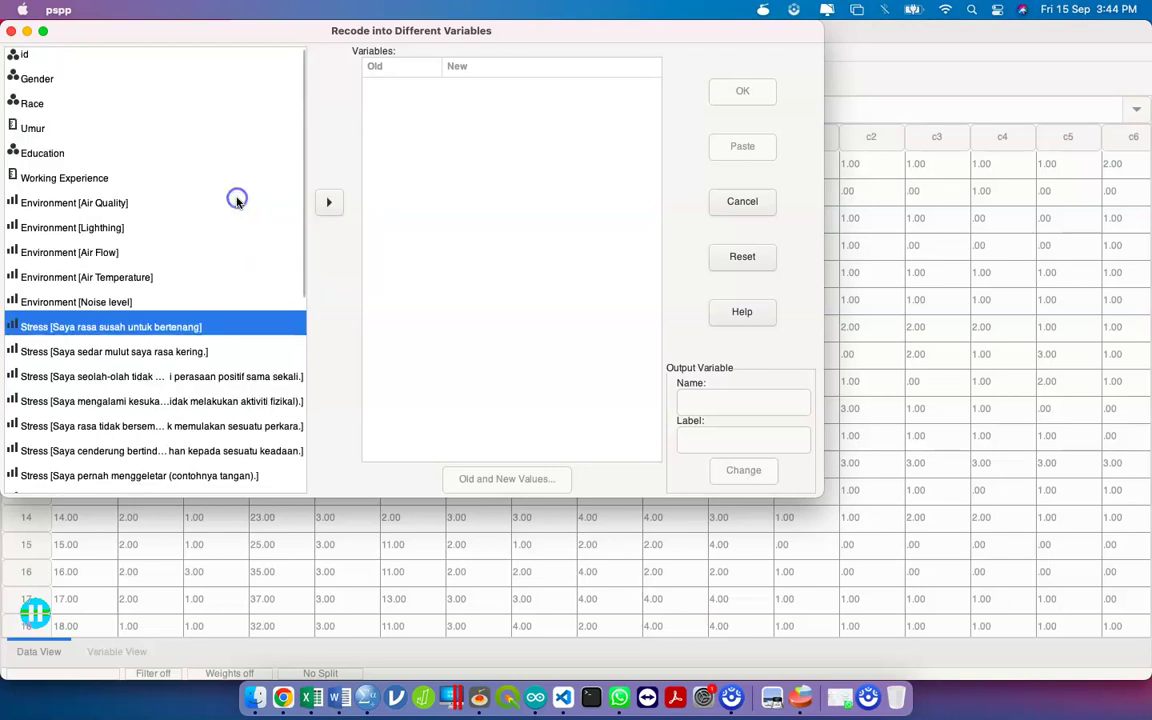
Add Environment [Noise level] (b5) as the variable to recode and assign b5.n as its output variable name
{"action": "left_click", "coordinate": [118, 224]}
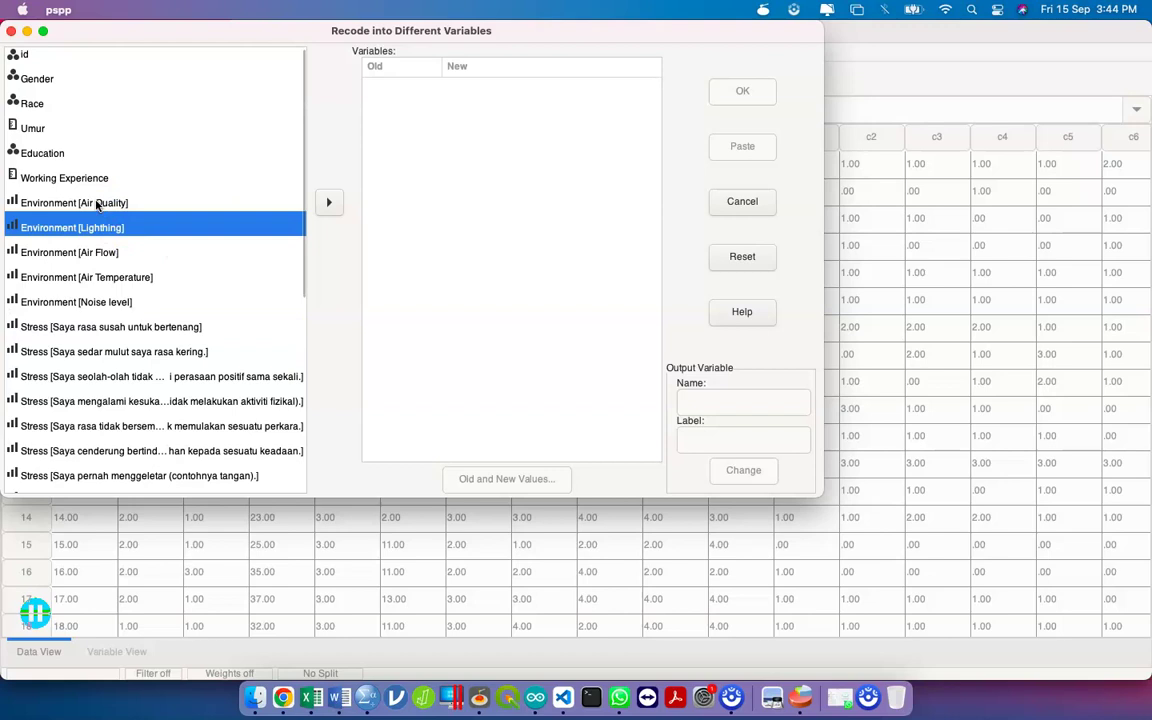
{"action": "left_click", "coordinate": [128, 278]}
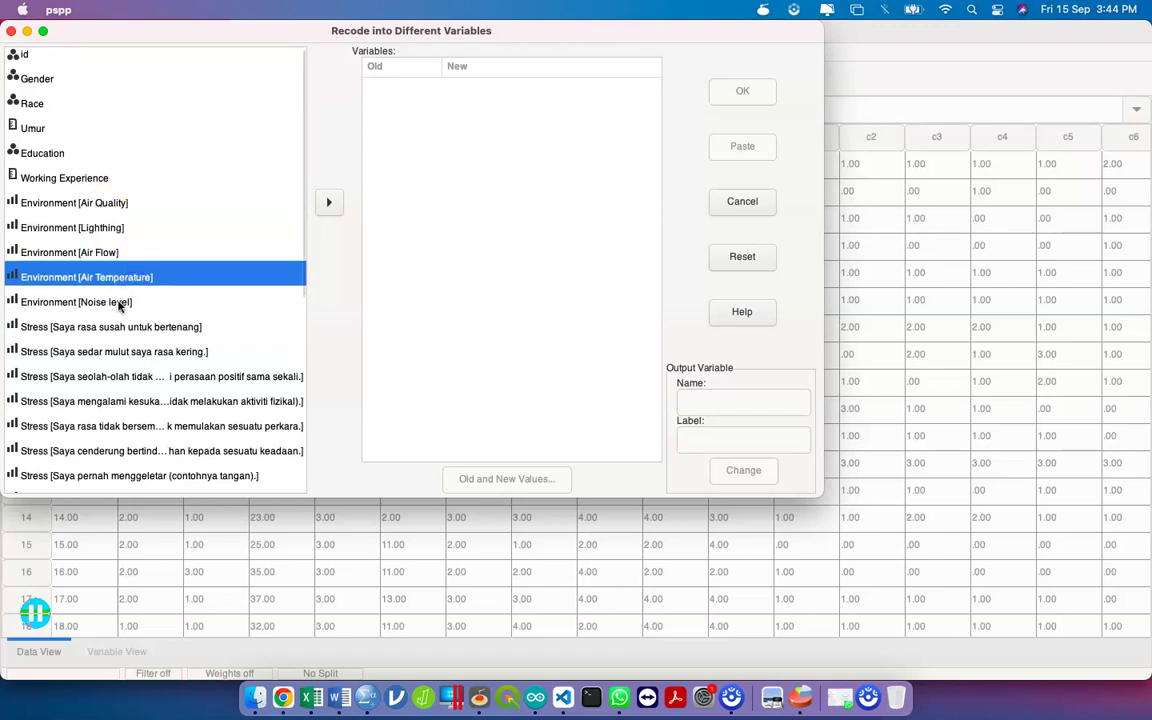
{"action": "left_click", "coordinate": [116, 304]}
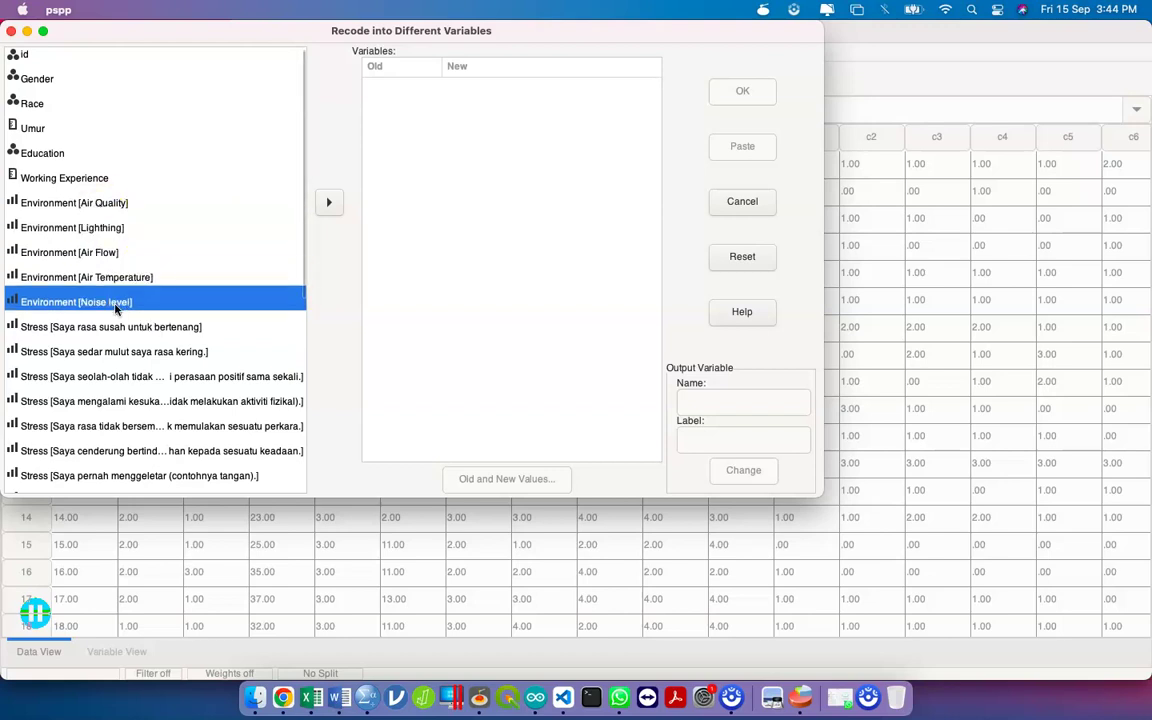
{"action": "left_click", "coordinate": [328, 203]}
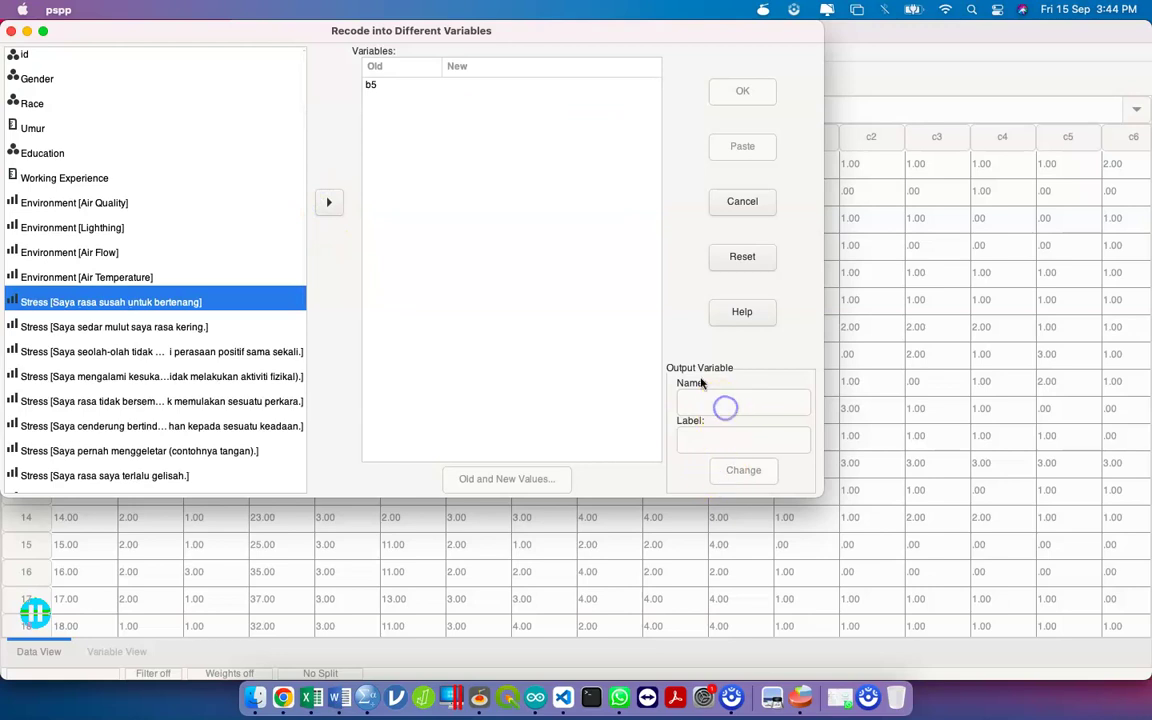
{"action": "left_click", "coordinate": [545, 84]}
{"action": "left_click", "coordinate": [731, 395]}
{"action": "type", "text": "b5.n"}
{"action": "key", "text": "Tab"}
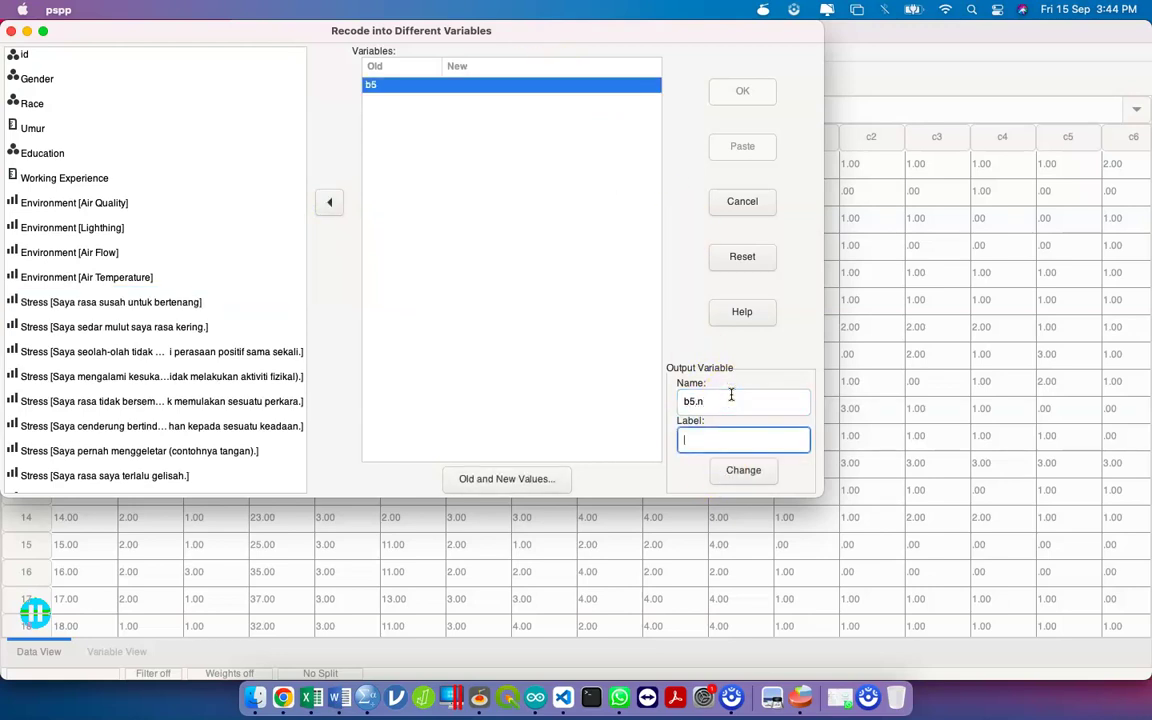
{"action": "left_click", "coordinate": [751, 470]}
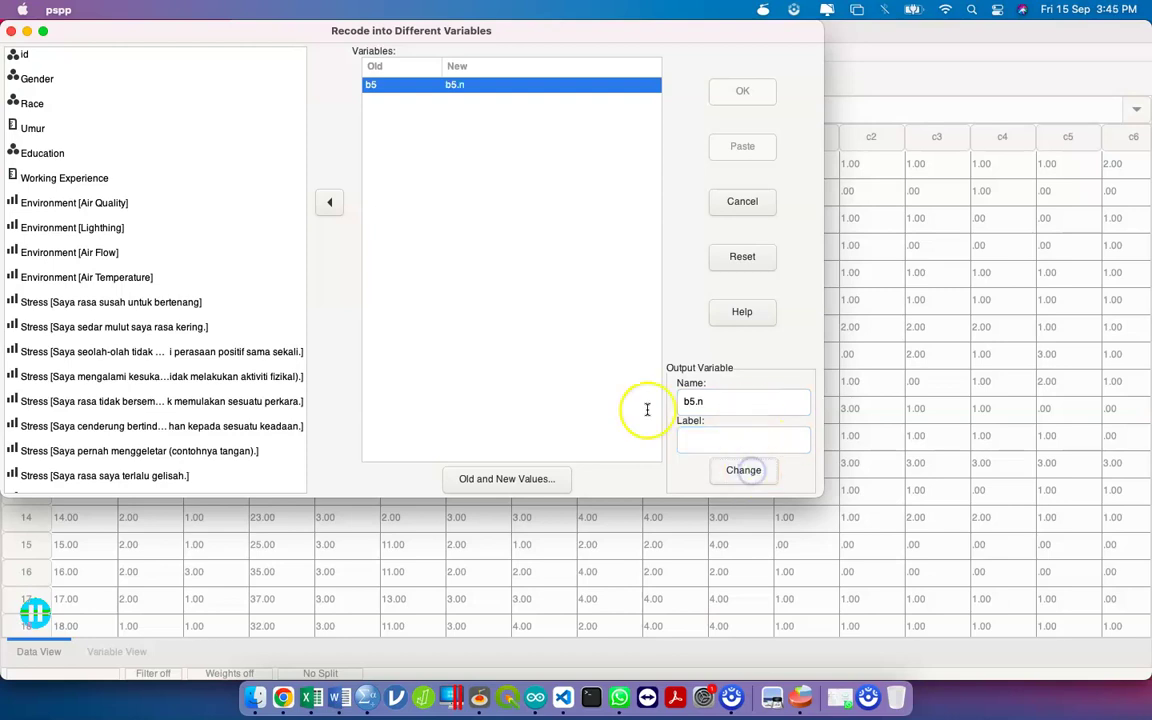
Define the first recode rules for b5, mapping old value 1 to 5 and old value 2 to 4
{"action": "left_click", "coordinate": [525, 479]}
{"action": "left_click", "coordinate": [89, 75]}
{"action": "type", "text": "1"}
{"action": "left_click", "coordinate": [290, 75]}
{"action": "type", "text": "5"}
{"action": "left_click", "coordinate": [222, 149]}
{"action": "left_click", "coordinate": [104, 72]}
{"action": "type", "text": "2"}
{"action": "key", "text": "Tab"}
{"action": "key", "text": "Tab"}
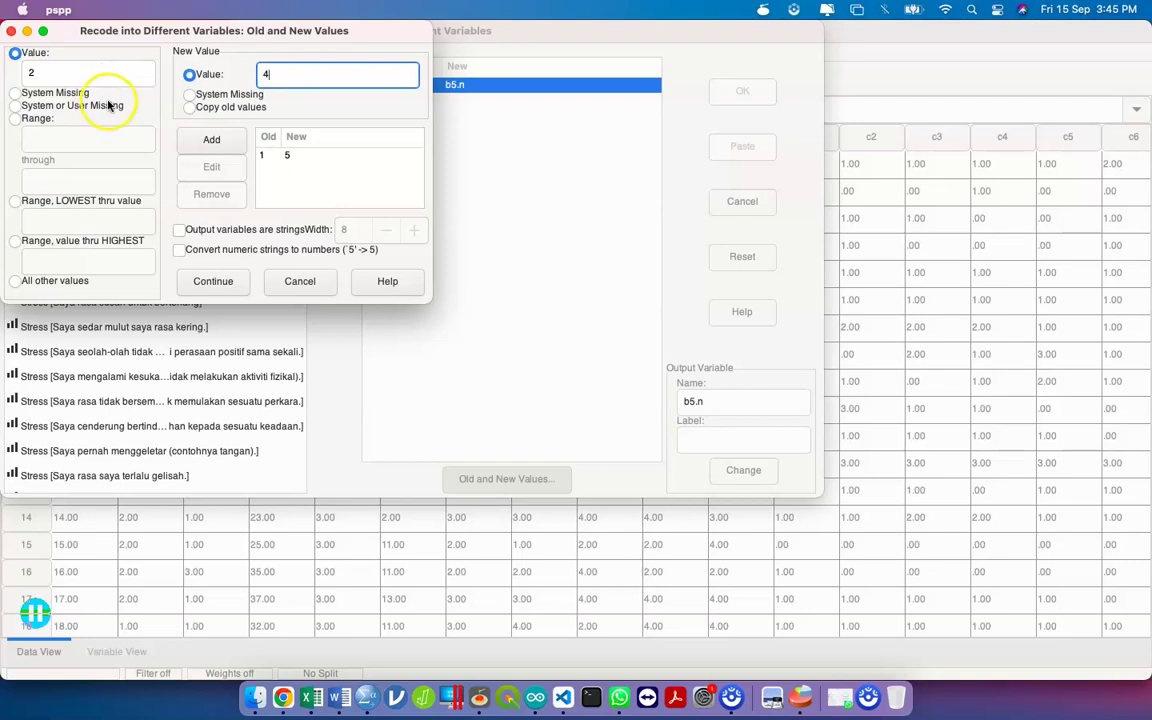
{"action": "left_click", "coordinate": [211, 139]}
Add recode rules mapping old value 3 to 3 and old value 4 to 2
{"action": "left_click", "coordinate": [95, 78]}
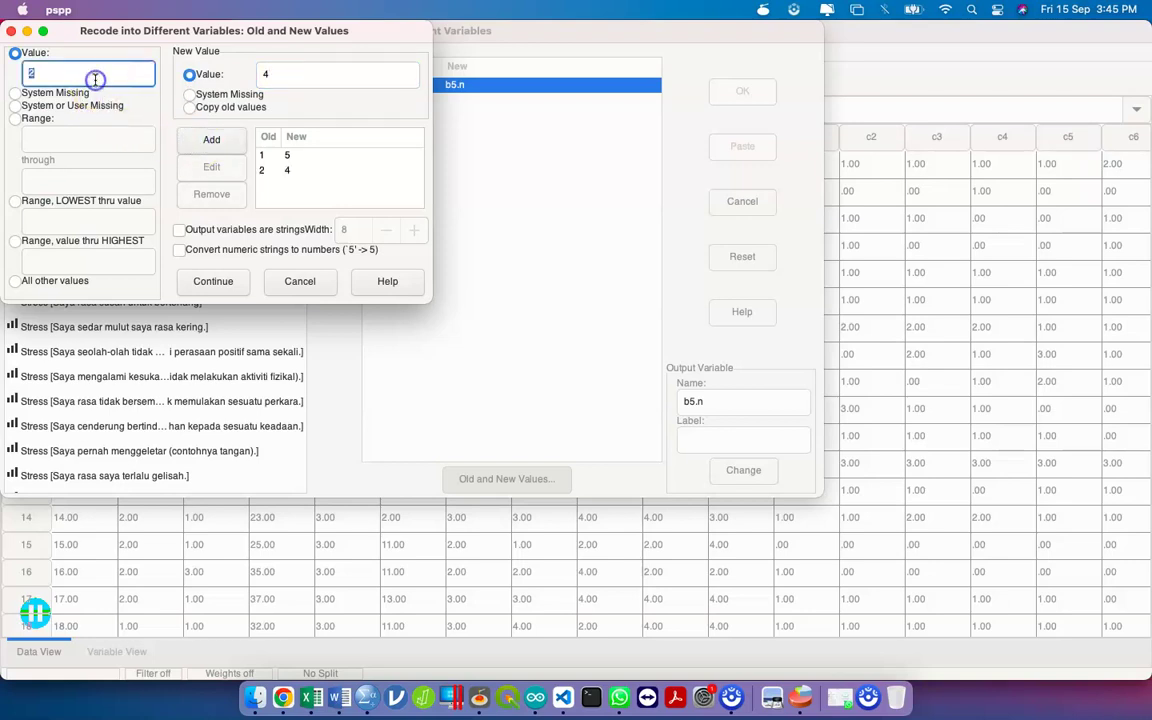
{"action": "double_click", "coordinate": [270, 74]}
{"action": "type", "text": "3"}
{"action": "left_click", "coordinate": [213, 140]}
{"action": "double_click", "coordinate": [103, 77]}
{"action": "type", "text": "4"}
{"action": "double_click", "coordinate": [300, 74]}
{"action": "type", "text": "2"}
{"action": "left_click", "coordinate": [211, 140]}
Add the last recode rule, mapping old value 5 to 1, and accept the set of old and new values
{"action": "left_click", "coordinate": [113, 73]}
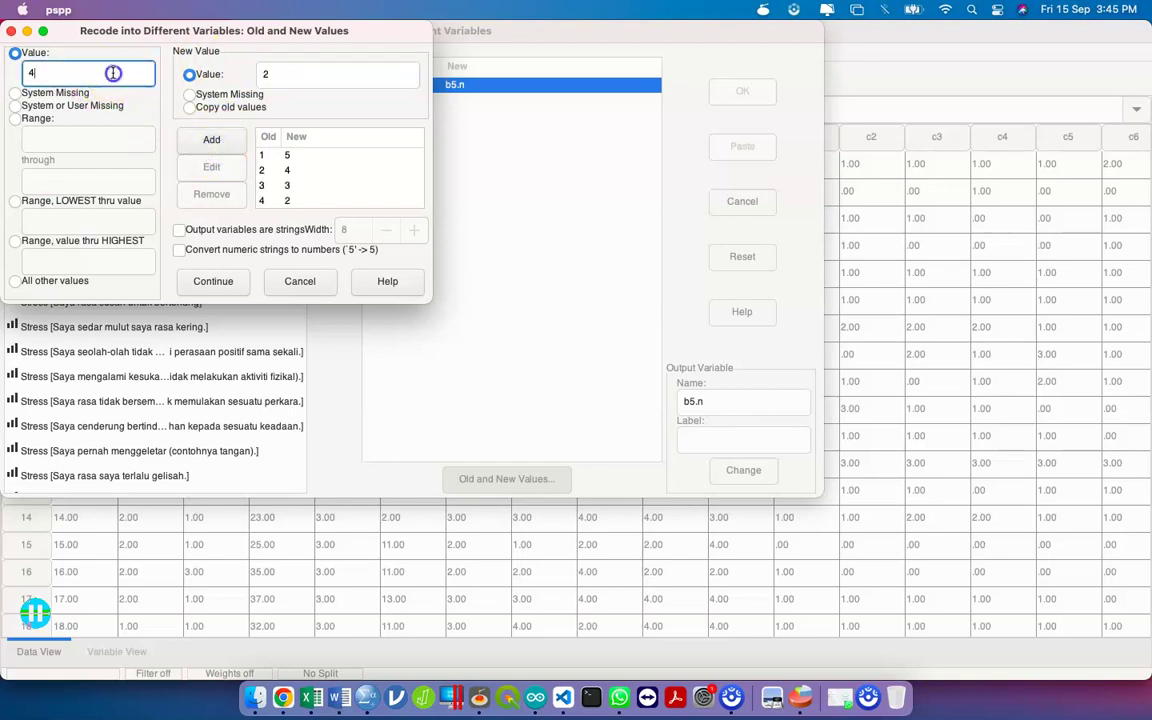
{"action": "type", "text": "5"}
{"action": "double_click", "coordinate": [270, 74]}
{"action": "type", "text": "1"}
{"action": "left_click", "coordinate": [211, 139]}
{"action": "scroll", "coordinate": [334, 172], "scroll_direction": "down", "scroll_amount": 1}
{"action": "left_click", "coordinate": [212, 281]}
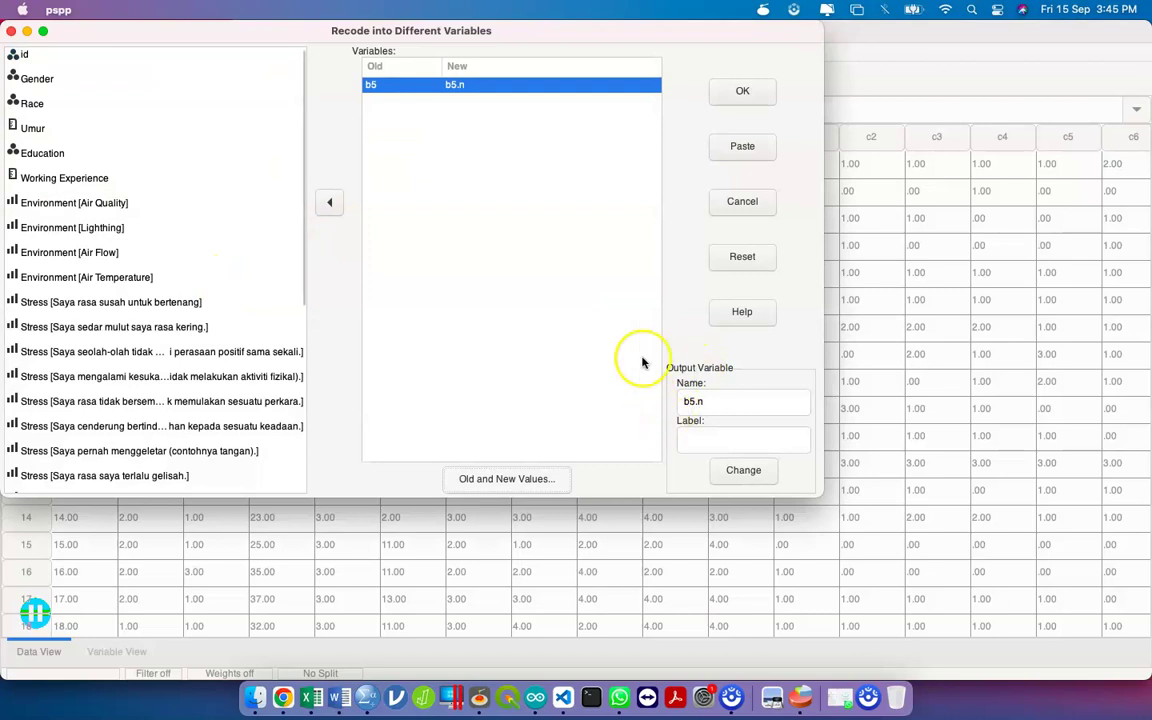
Paste the recode as syntax into the Syntax Editor, then enlarge its window and move it over the data grid
{"action": "left_click", "coordinate": [742, 147]}
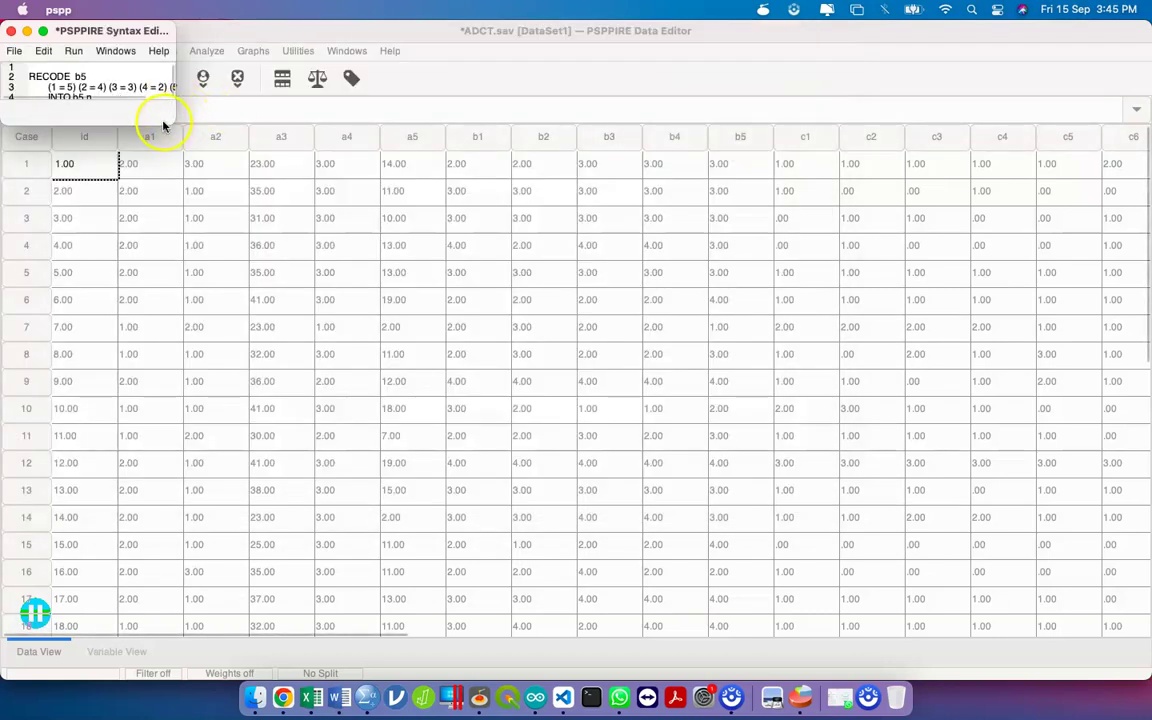
{"action": "left_click_drag", "start_coordinate": [169, 124], "coordinate": [367, 222]}
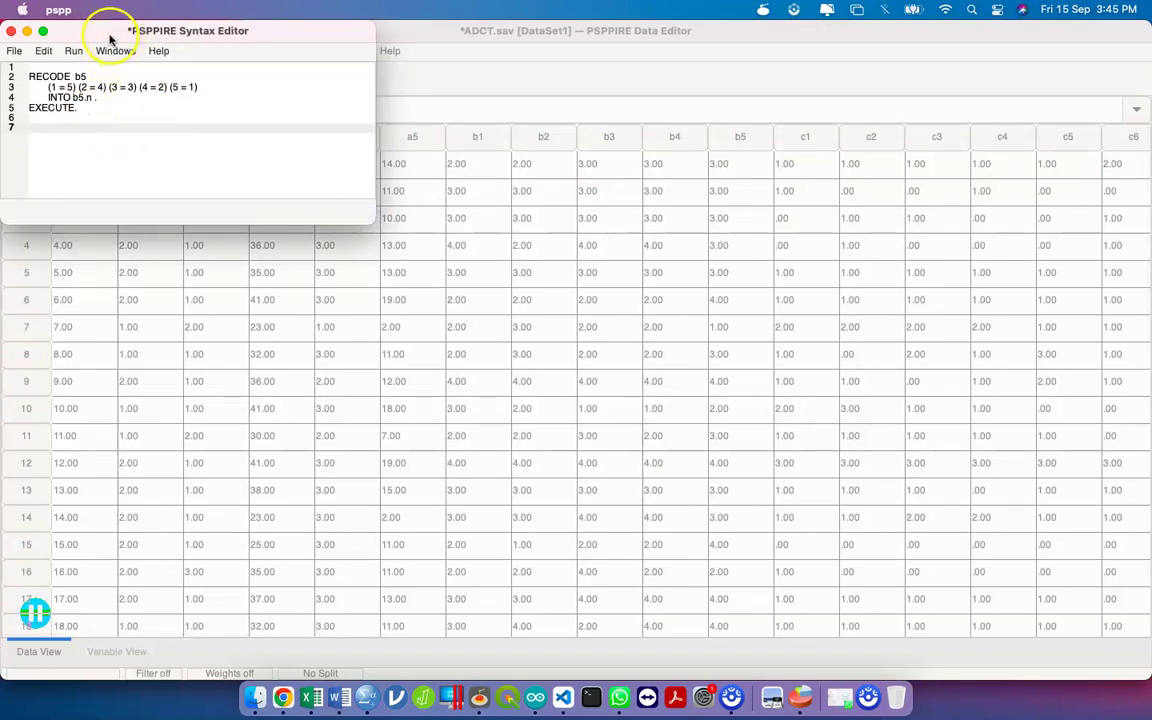
{"action": "left_click_drag", "start_coordinate": [109, 31], "coordinate": [492, 60]}
{"action": "left_click", "coordinate": [156, 51]}
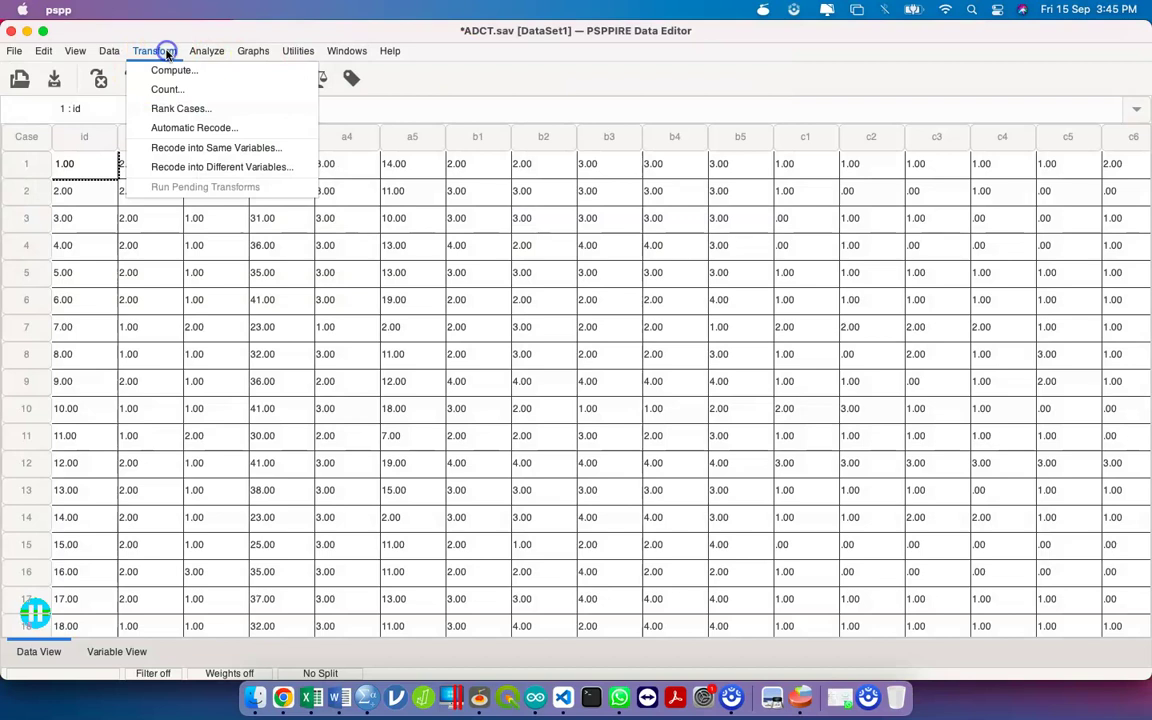
{"action": "left_click", "coordinate": [174, 71]}
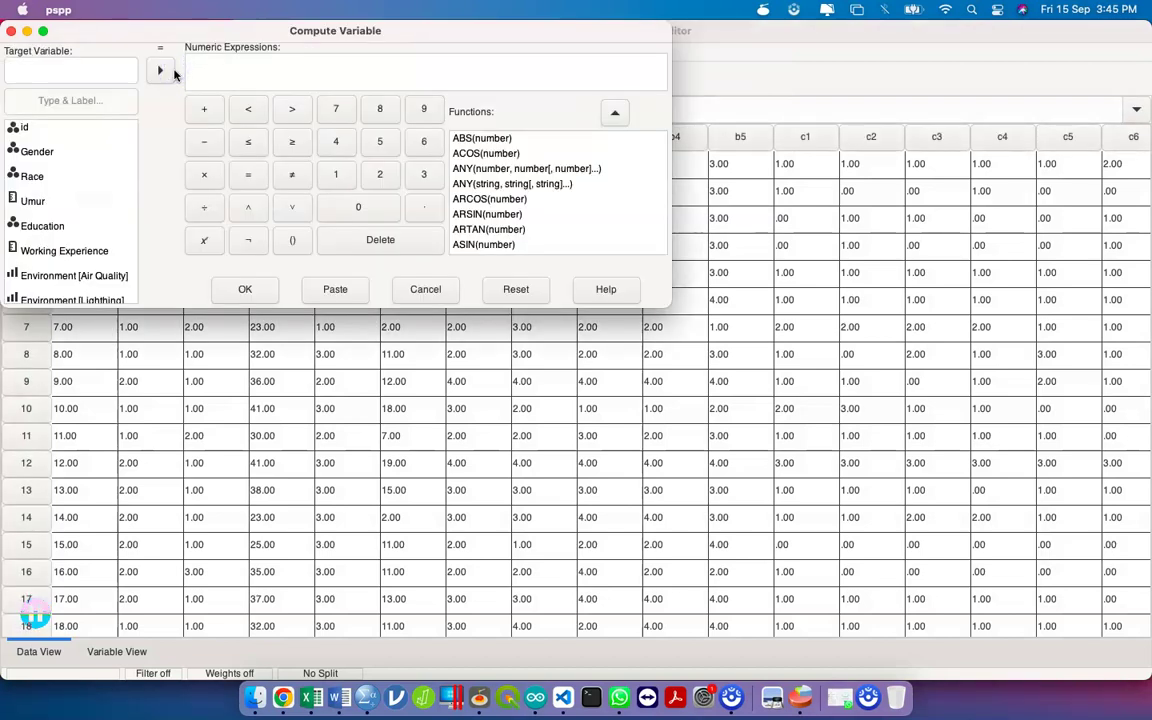
{"action": "left_click", "coordinate": [121, 71]}
{"action": "type", "text": "env"}
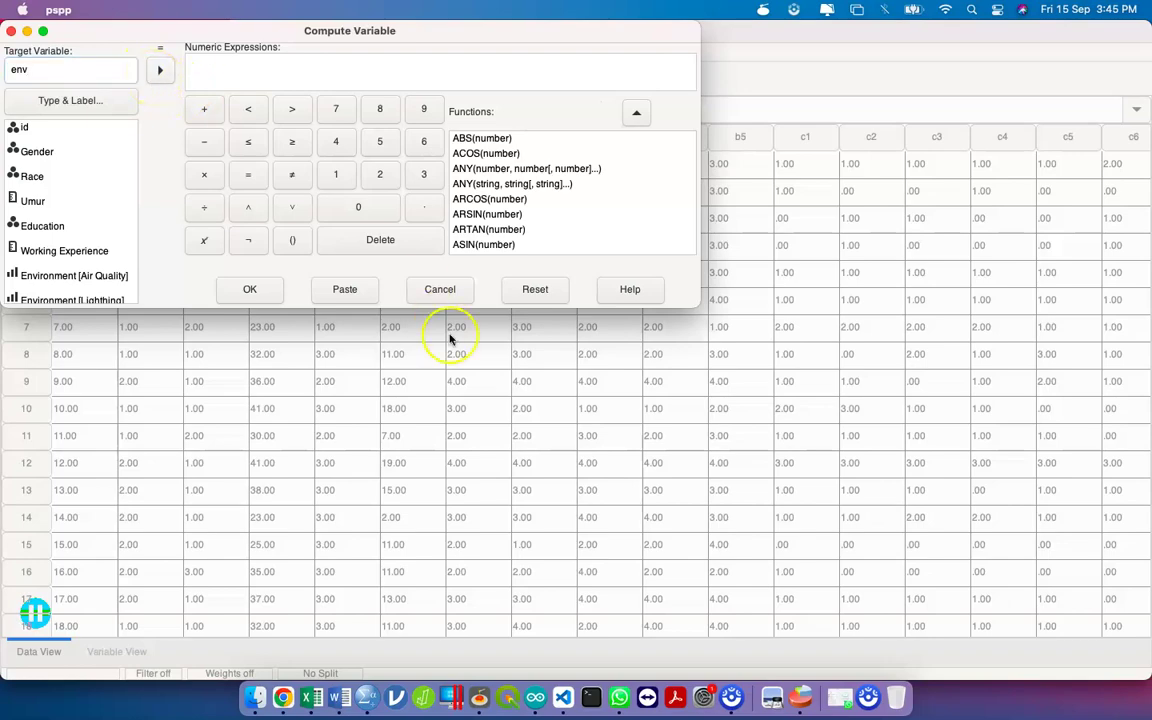
{"action": "left_click", "coordinate": [460, 289]}
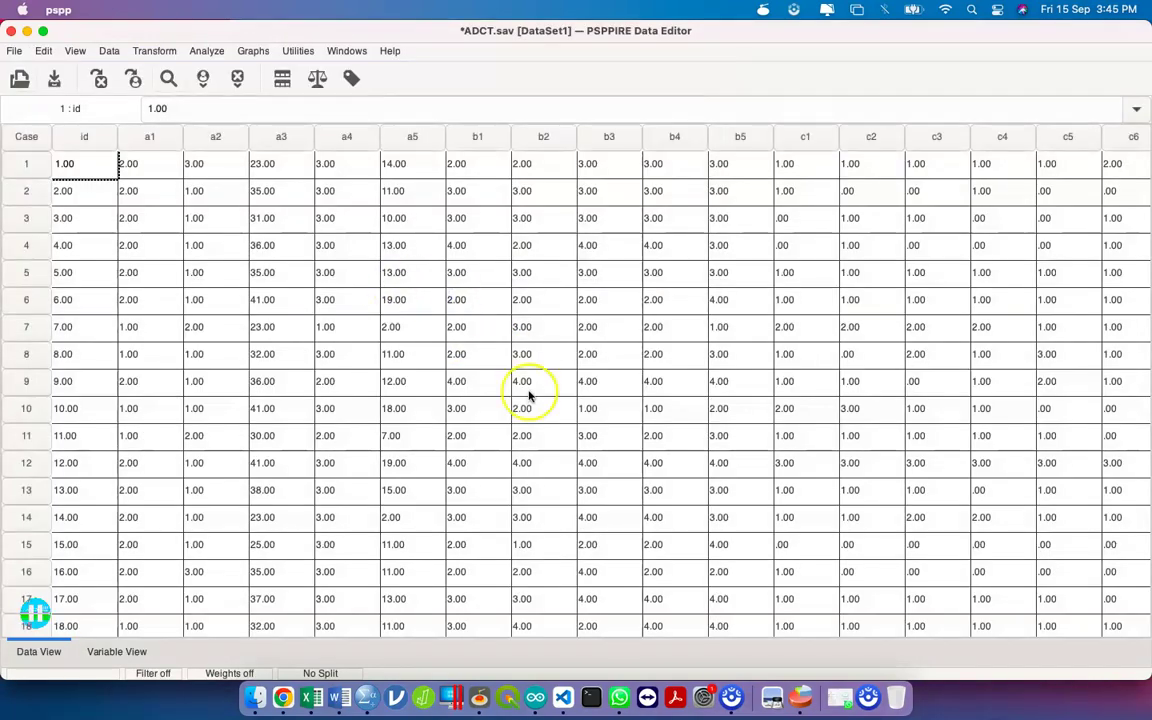
Bring the Syntax Editor back into view and run the RECODE b5 INTO b5.n block through EXECUTE as a selection
{"action": "key", "text": "ctrl+Up"}
{"action": "left_click", "coordinate": [495, 95]}
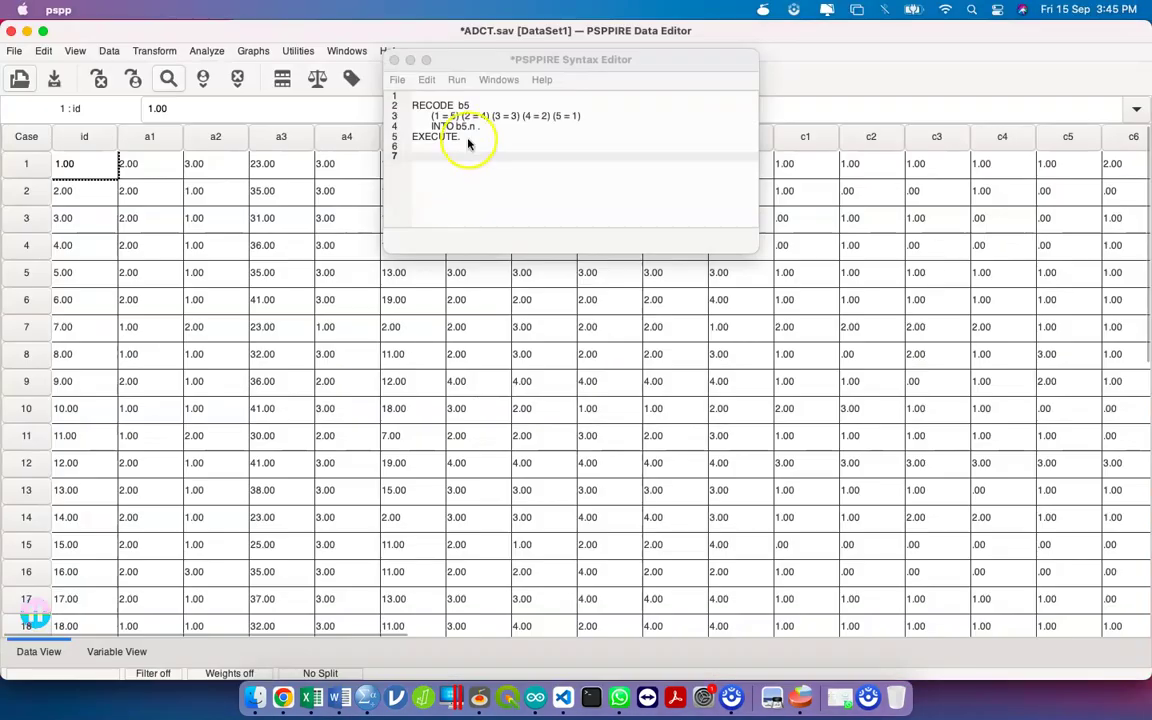
{"action": "left_click", "coordinate": [466, 138]}
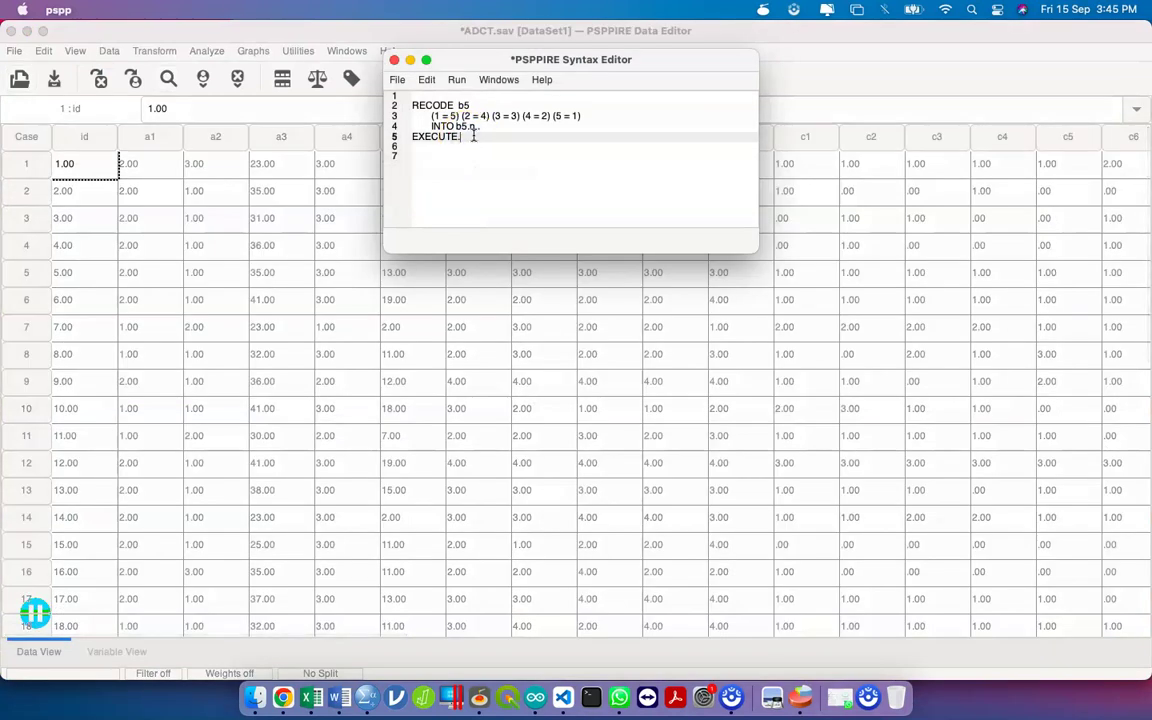
{"action": "left_click_drag", "start_coordinate": [471, 136], "coordinate": [364, 104]}
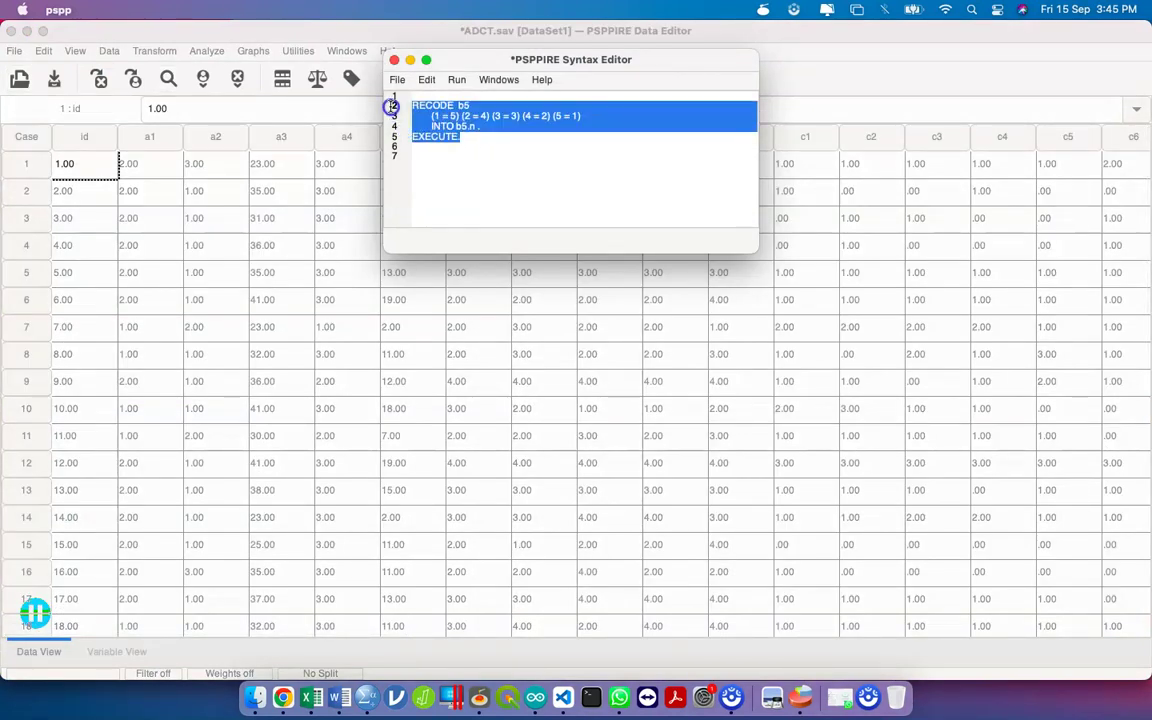
{"action": "left_click", "coordinate": [458, 80]}
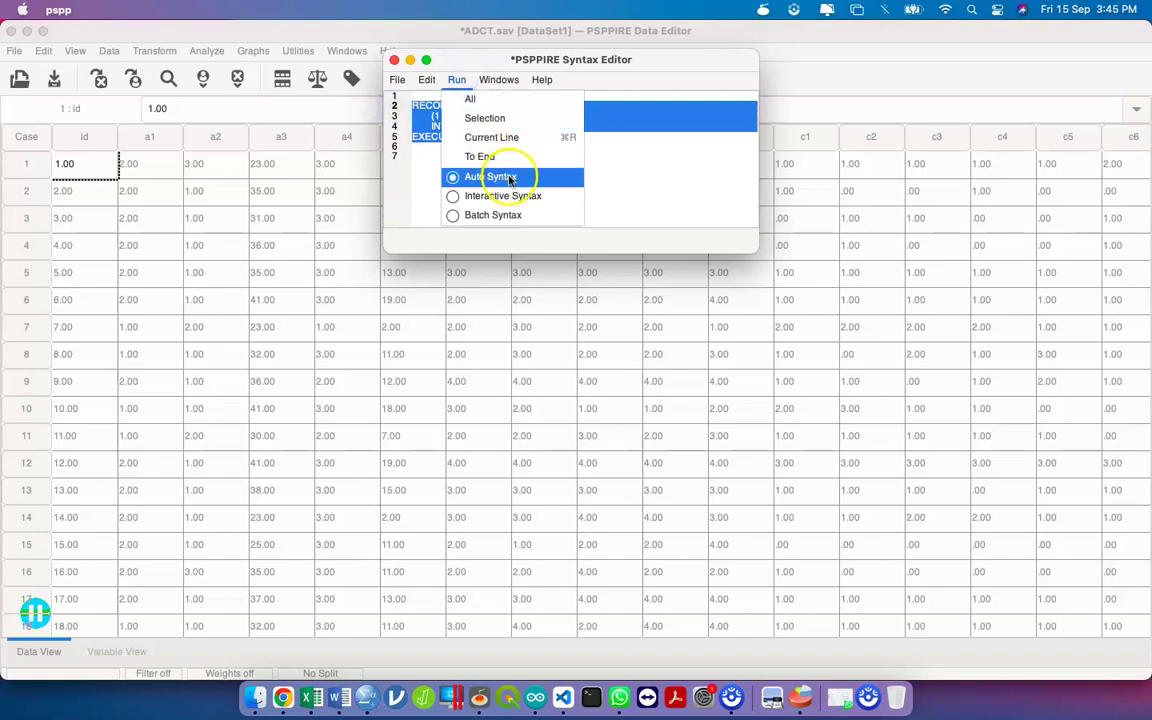
{"action": "left_click", "coordinate": [485, 118]}
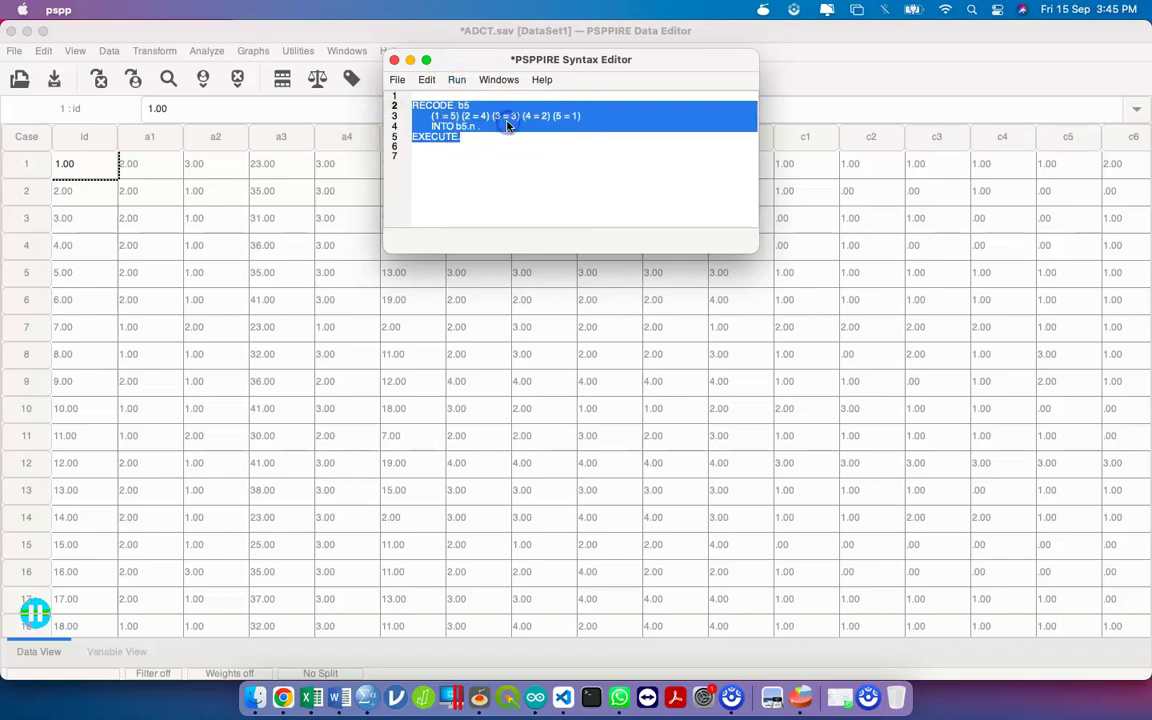
Bring the data grid back to the front and check the recoded b5.n column after c21
{"action": "left_click", "coordinate": [845, 245]}
{"action": "scroll", "coordinate": [772, 296], "scroll_direction": "right", "scroll_amount": 15}
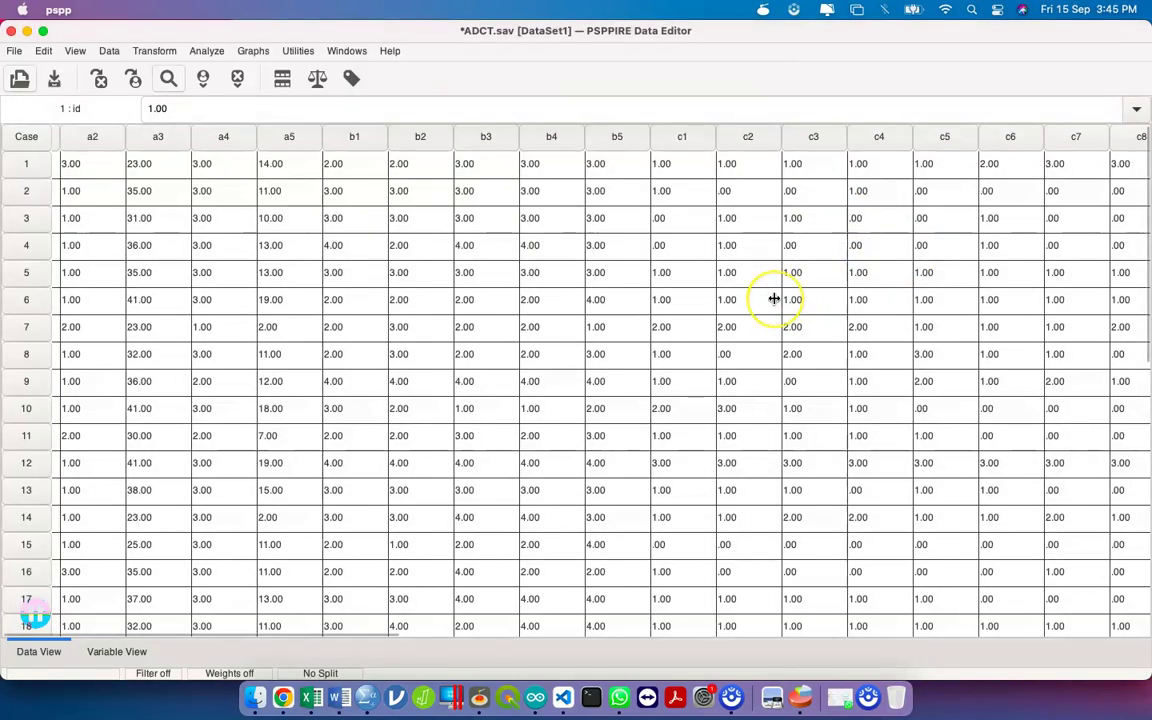
{"action": "scroll", "coordinate": [400, 540], "scroll_direction": "right", "scroll_amount": 10}
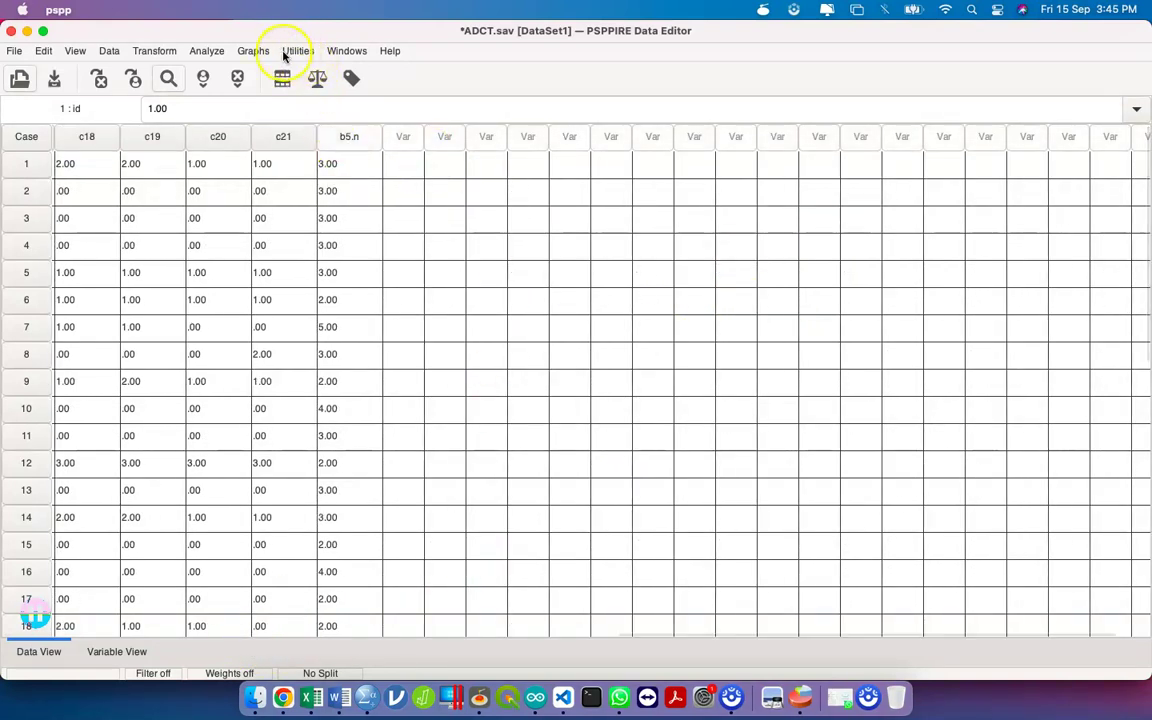
Start a Compute Variable operation with env as the target variable
{"action": "left_click", "coordinate": [158, 51]}
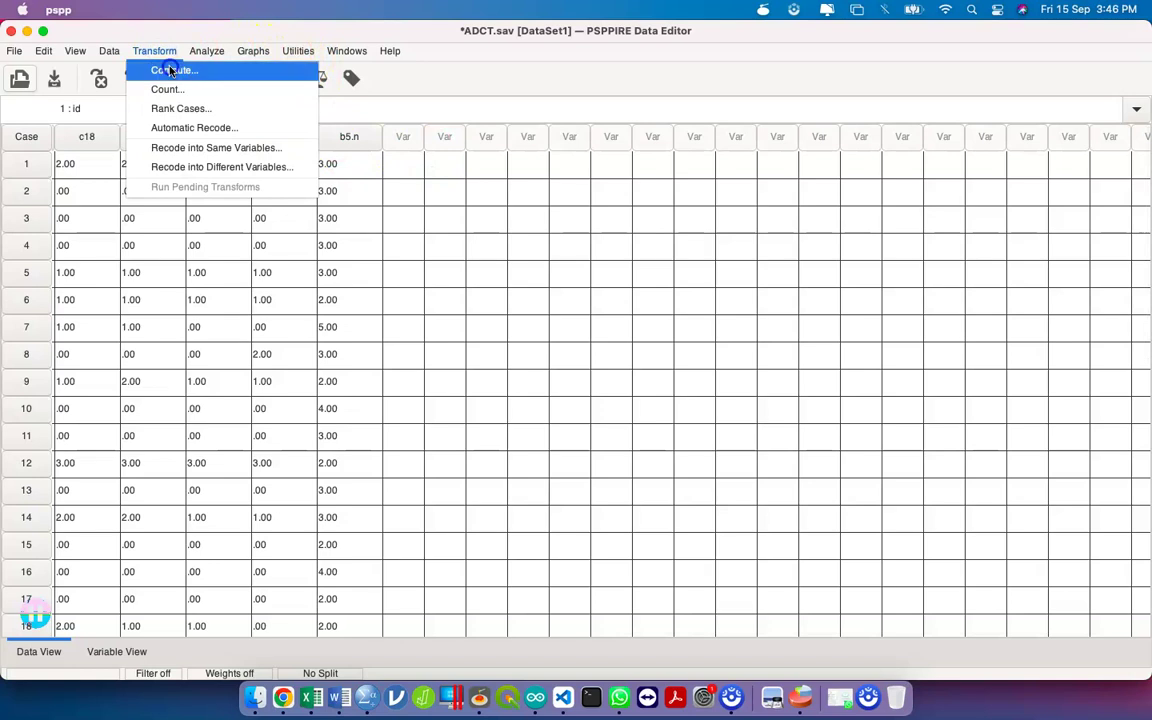
{"action": "left_click", "coordinate": [167, 69]}
{"action": "double_click", "coordinate": [90, 69]}
{"action": "left_click", "coordinate": [206, 59]}
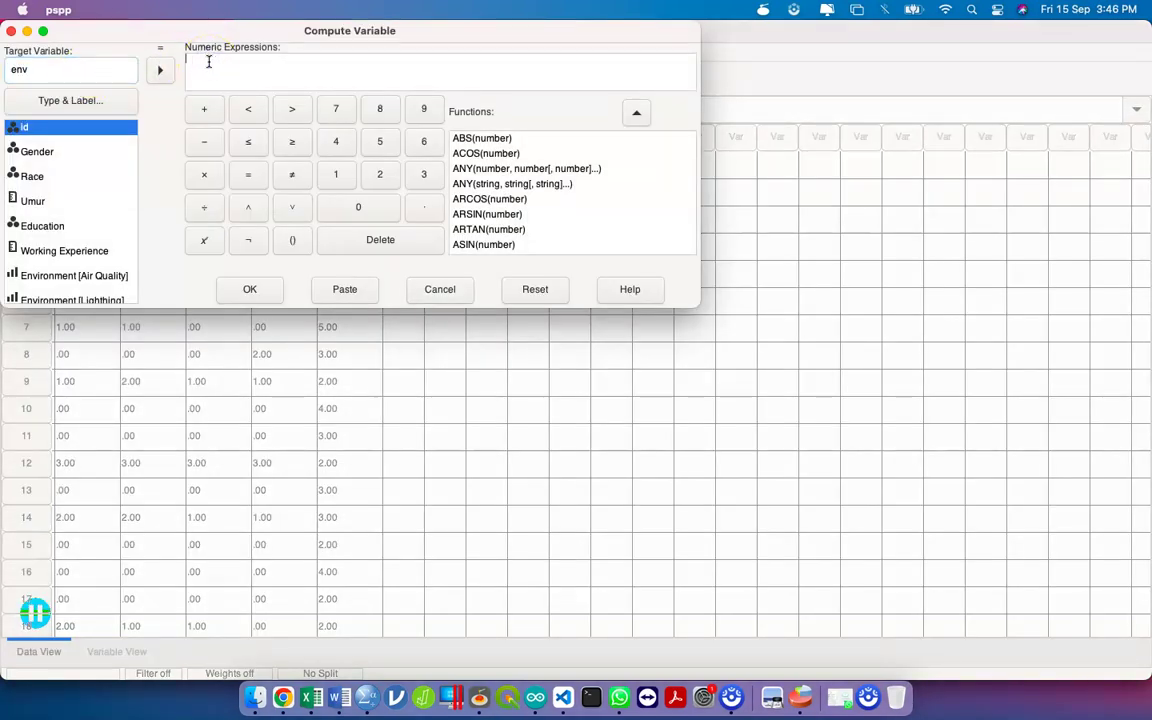
Begin the numeric expression with the air quality and lighting items as b1+b2+
{"action": "scroll", "coordinate": [118, 232], "scroll_direction": "down", "scroll_amount": 4}
{"action": "scroll", "coordinate": [120, 238], "scroll_direction": "up", "scroll_amount": 1}
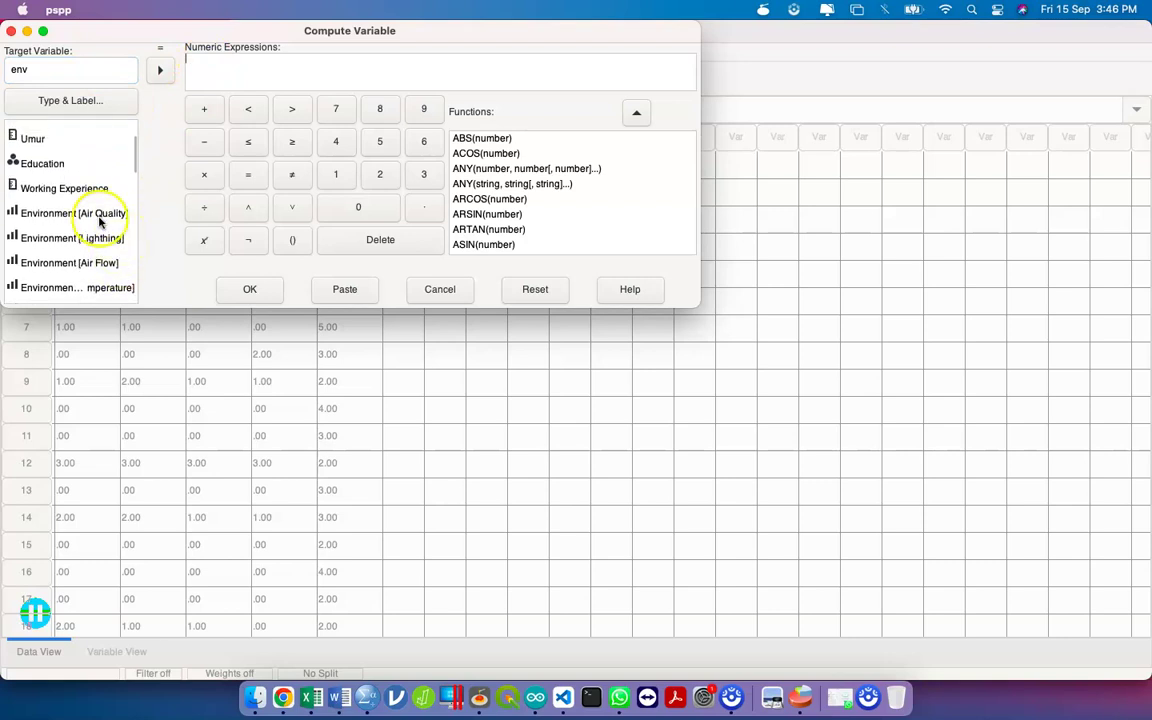
{"action": "double_click", "coordinate": [100, 217]}
{"action": "left_click", "coordinate": [204, 108]}
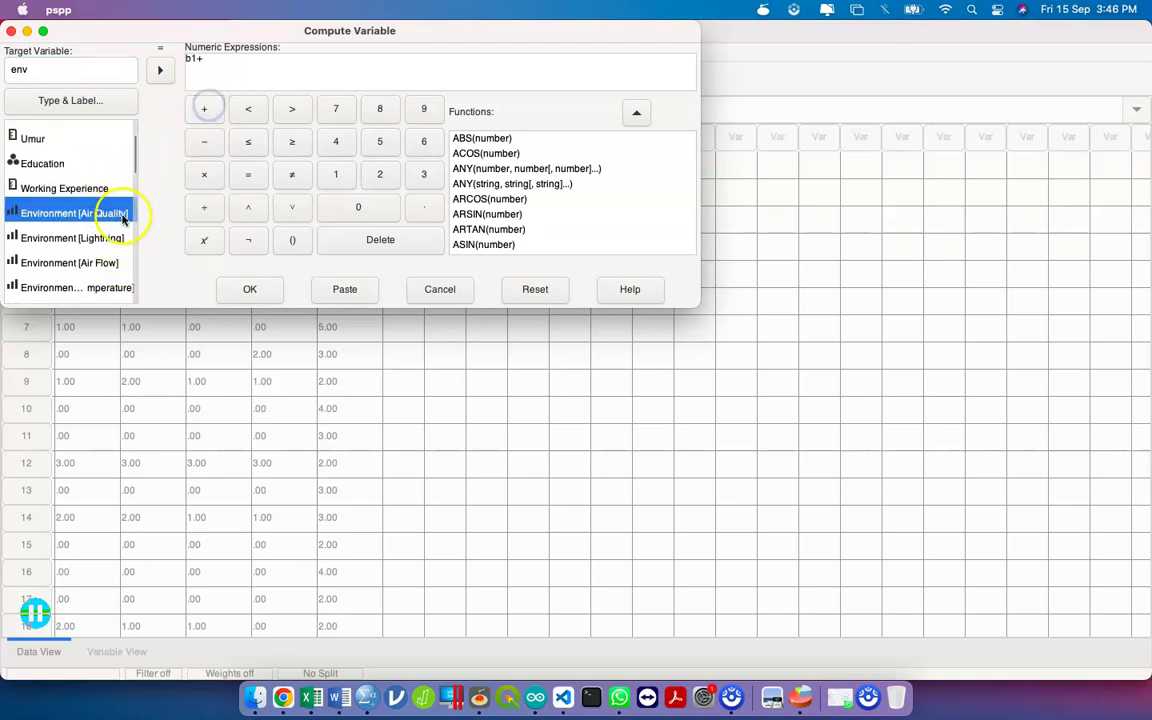
{"action": "double_click", "coordinate": [75, 237]}
{"action": "left_click", "coordinate": [204, 108]}
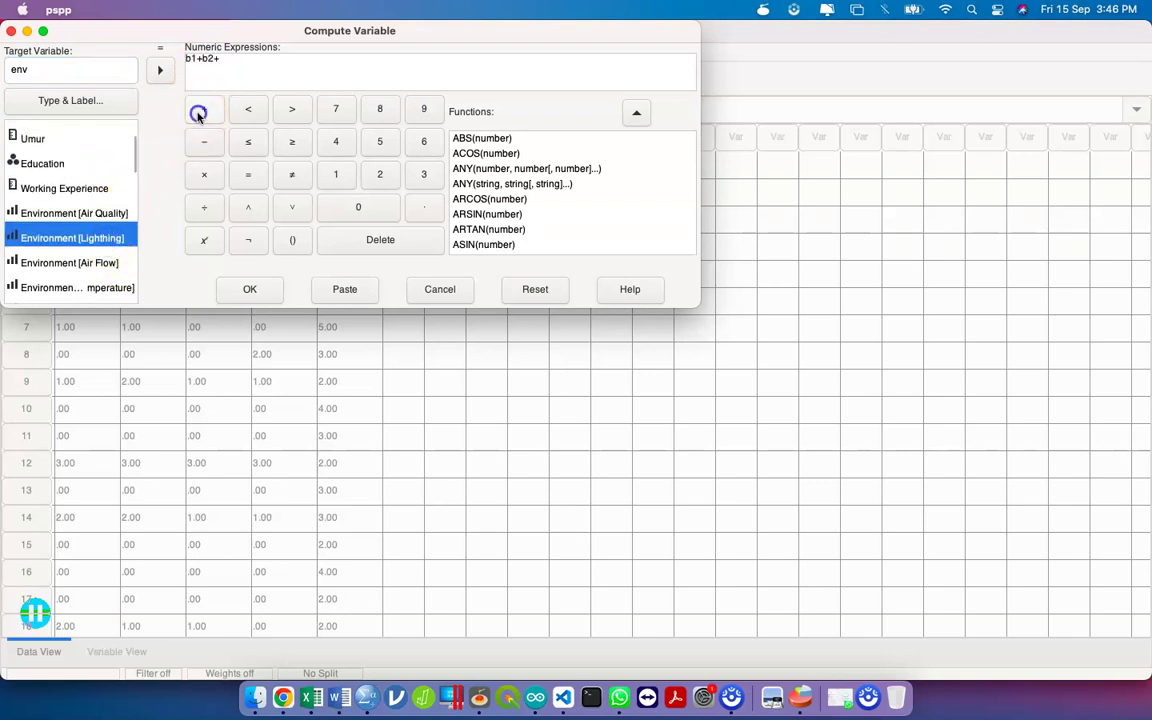
Complete the numeric expression with b3+b4+b5.n and paste the computation as syntax
{"action": "double_click", "coordinate": [105, 261]}
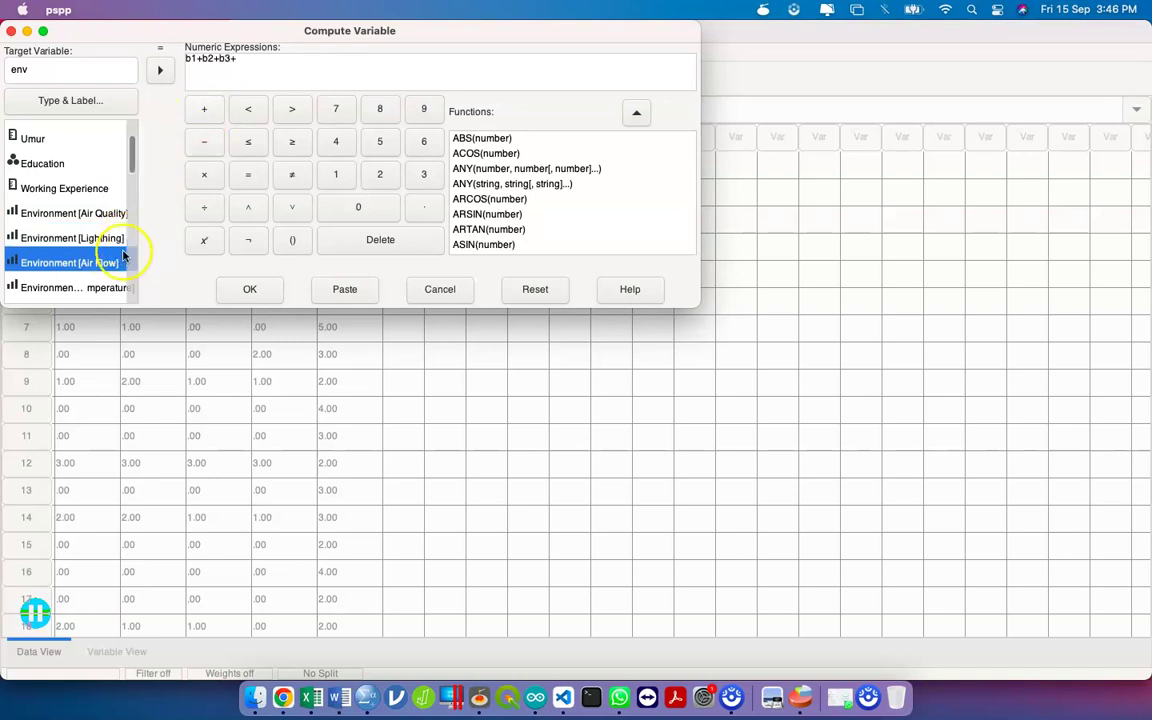
{"action": "double_click", "coordinate": [115, 288]}
{"action": "left_click", "coordinate": [200, 108]}
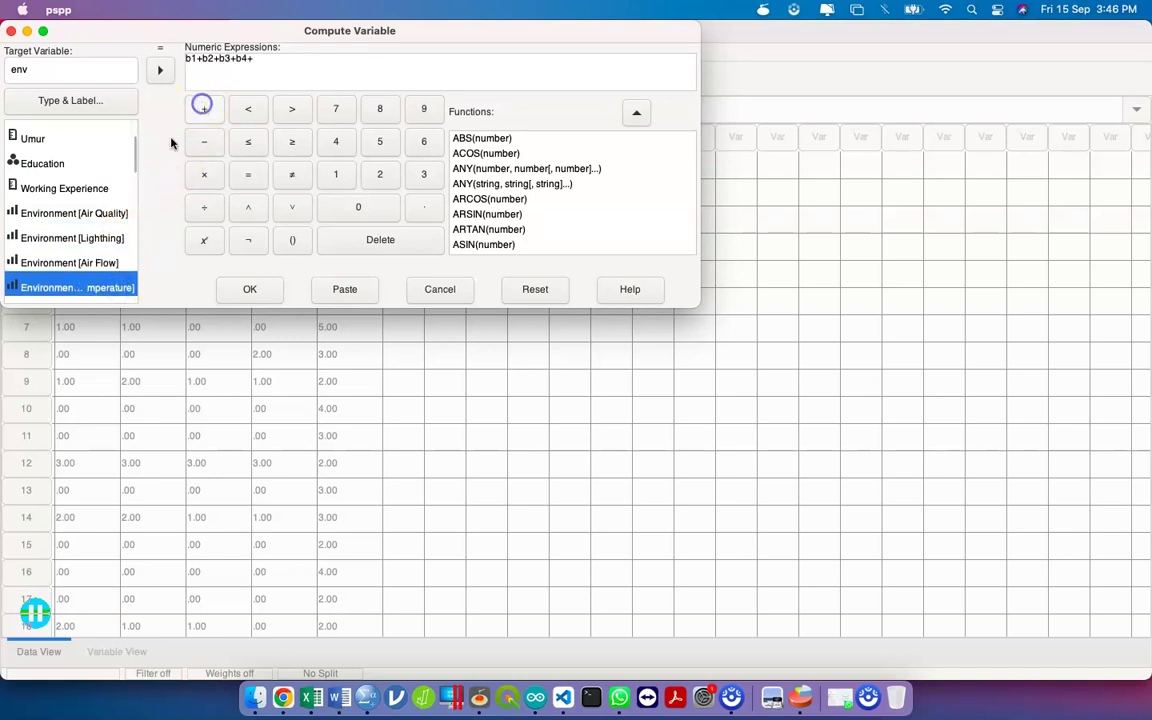
{"action": "scroll", "coordinate": [72, 242], "scroll_direction": "down", "scroll_amount": 6}
{"action": "left_click", "coordinate": [58, 295]}
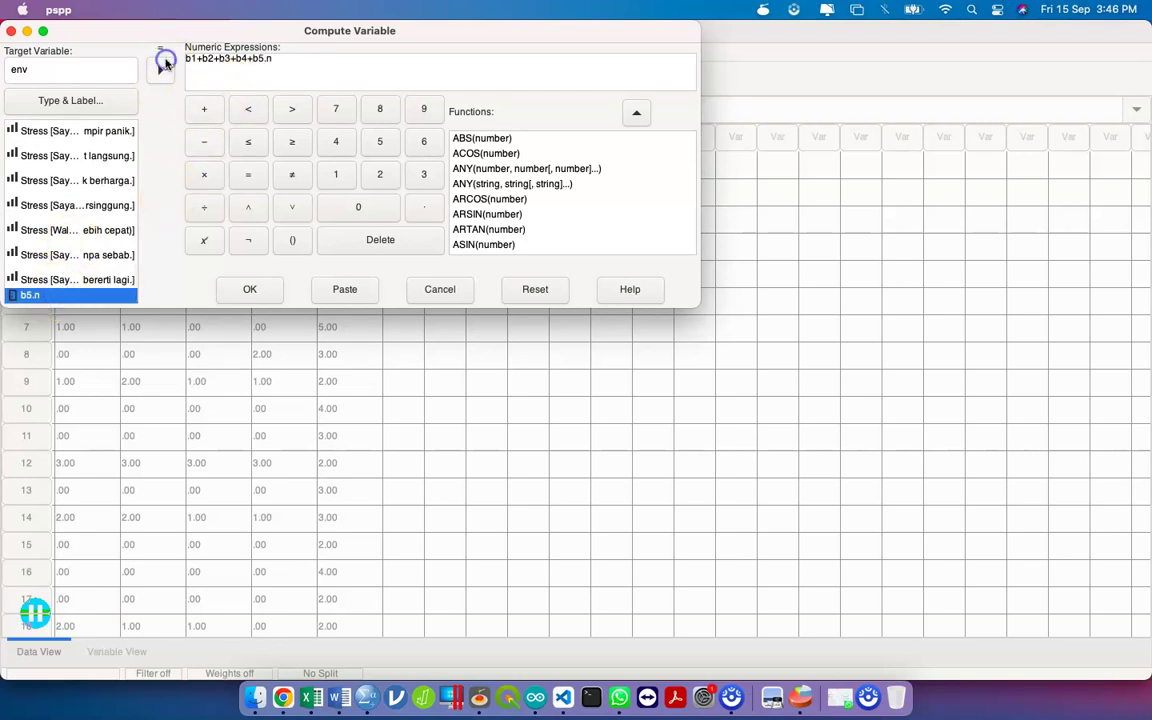
{"action": "left_click", "coordinate": [344, 289]}
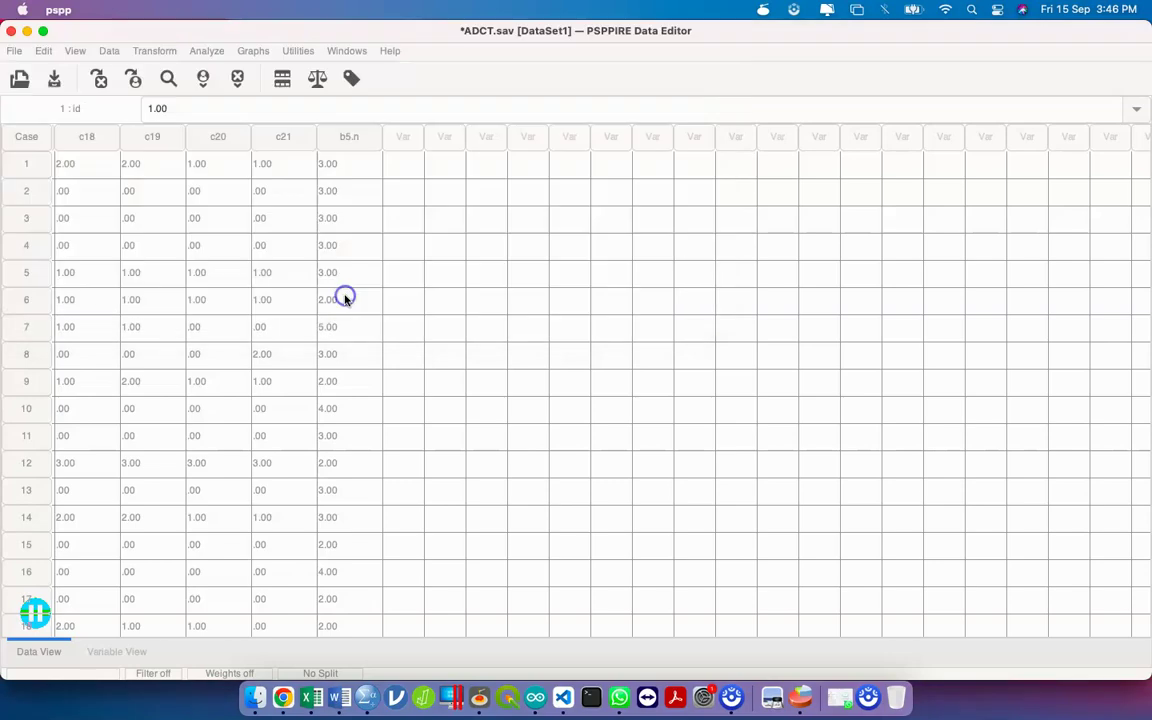
Bring up the Syntax Editor and move the COMPUTE env block with its EXECUTE line below the RECODE block
{"action": "key", "text": "ctrl+Up"}
{"action": "key", "text": "ctrl+Up"}
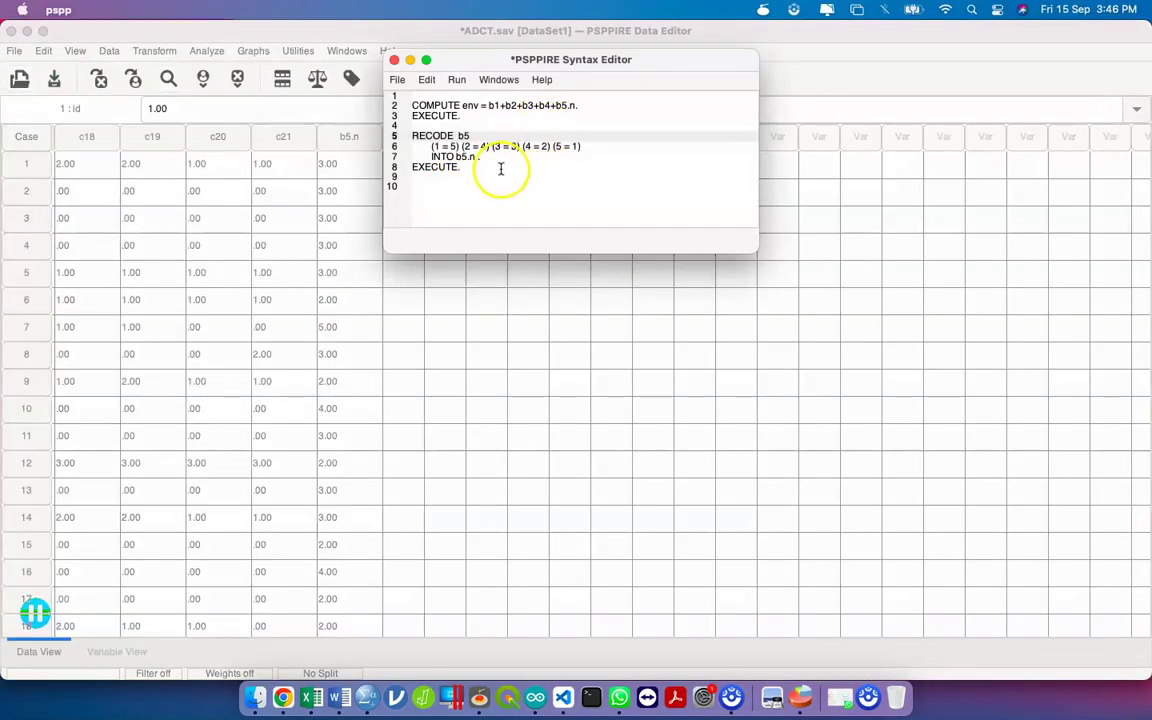
{"action": "left_click_drag", "start_coordinate": [470, 126], "coordinate": [412, 105]}
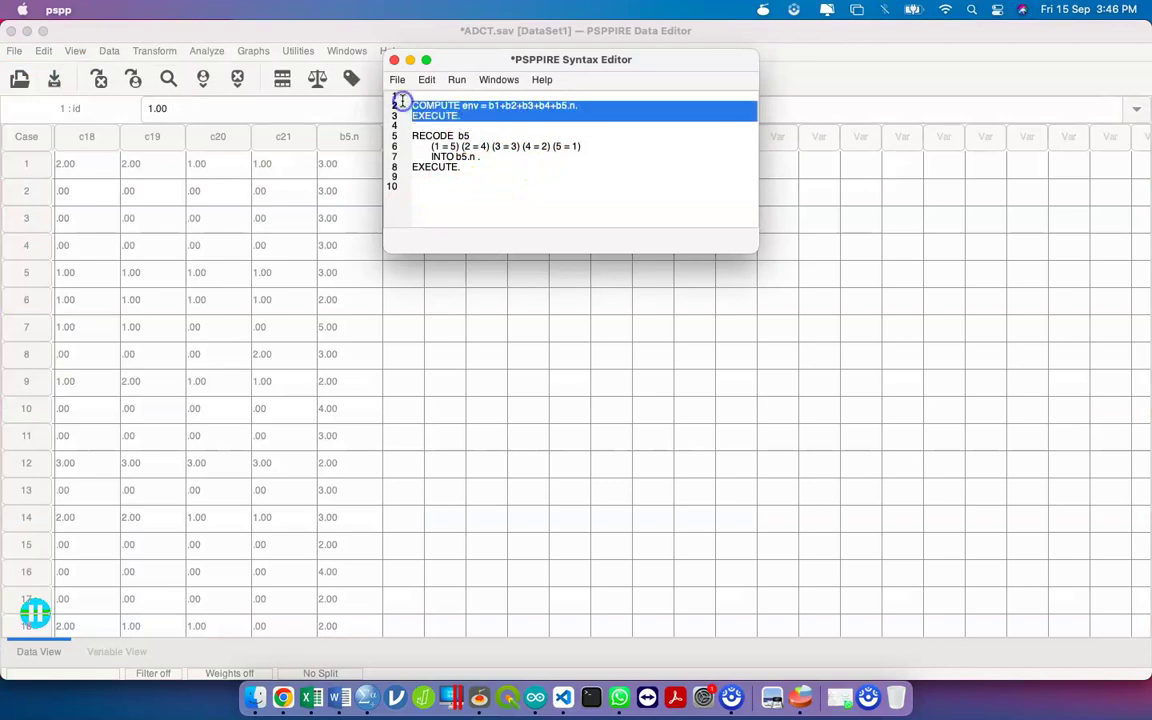
{"action": "key", "text": "super+x"}
{"action": "left_click", "coordinate": [503, 154]}
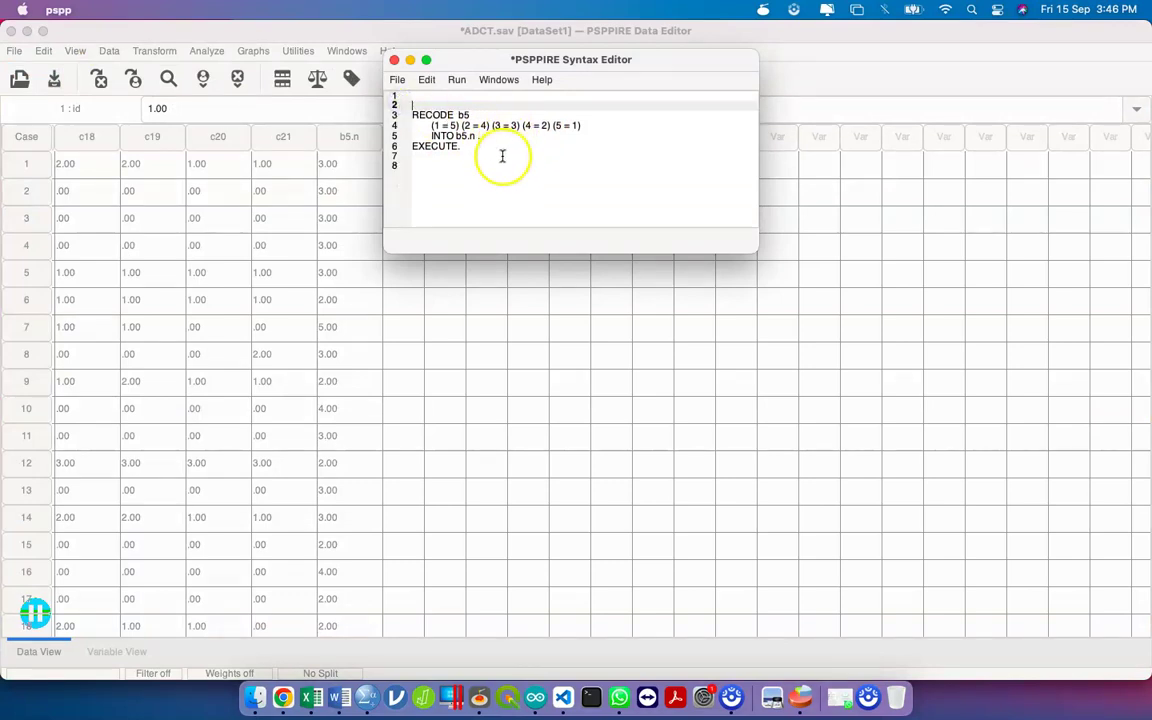
{"action": "key", "text": "Return"}
{"action": "key", "text": "super+v"}
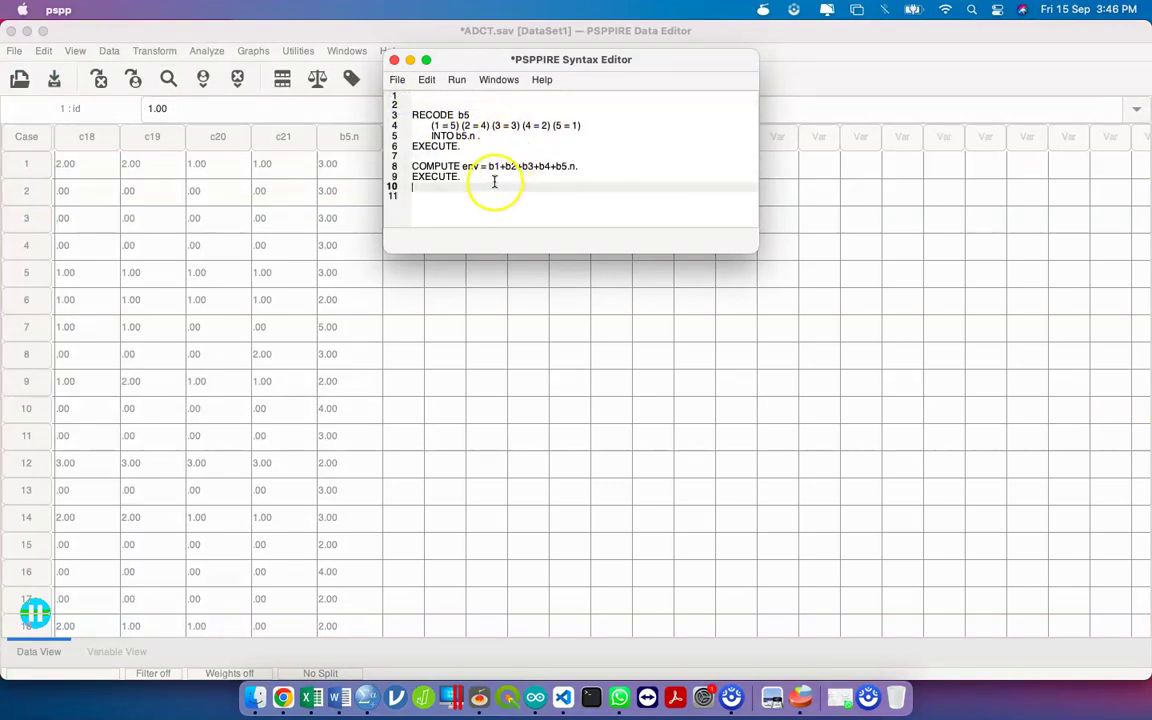
Run only the COMPUTE env block with its EXECUTE line, and return to the data grid showing the env column
{"action": "left_click_drag", "start_coordinate": [494, 178], "coordinate": [419, 167]}
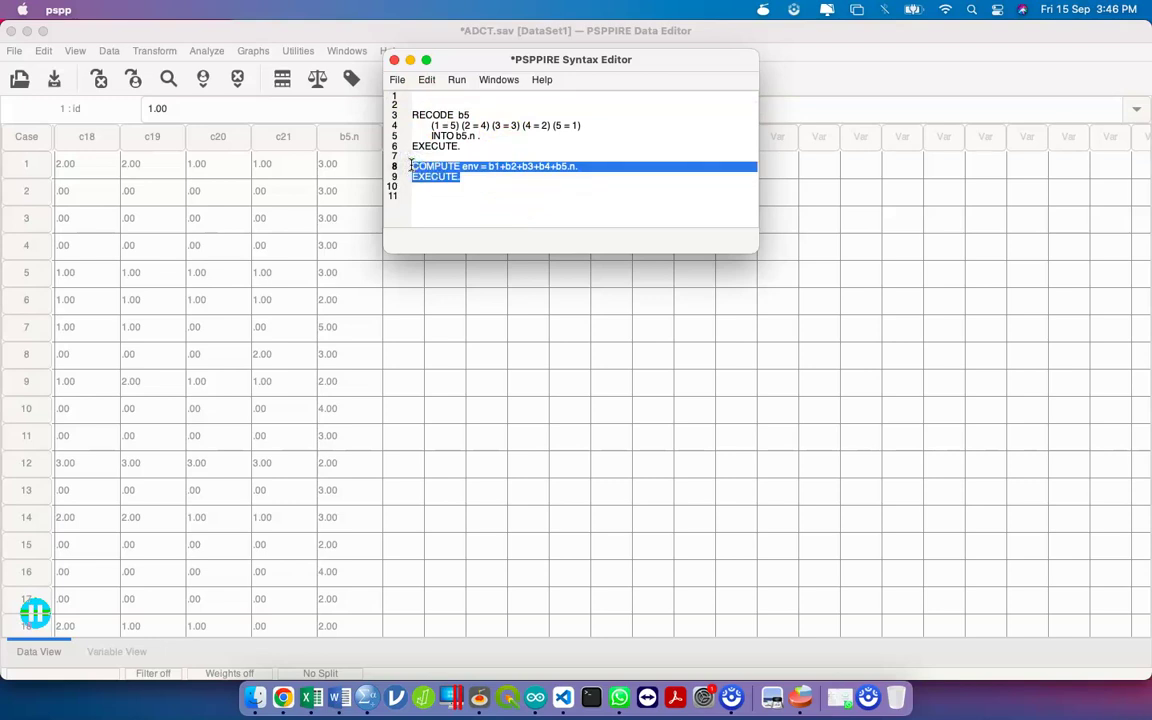
{"action": "left_click", "coordinate": [457, 80]}
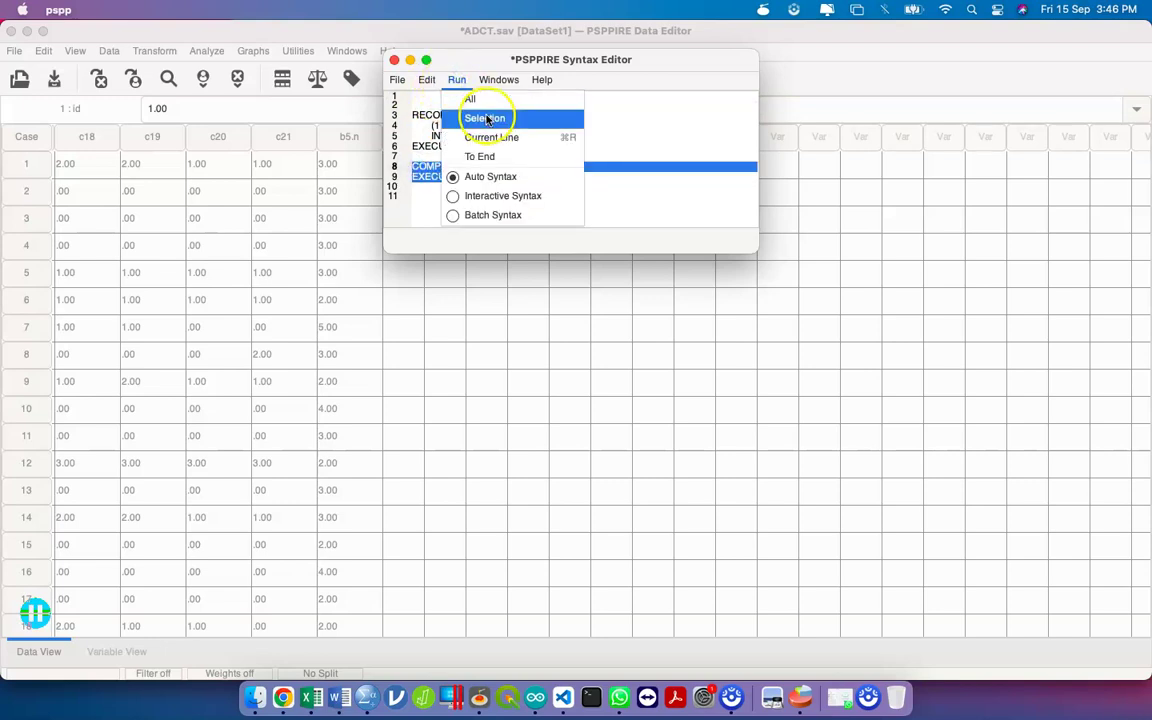
{"action": "left_click", "coordinate": [487, 119]}
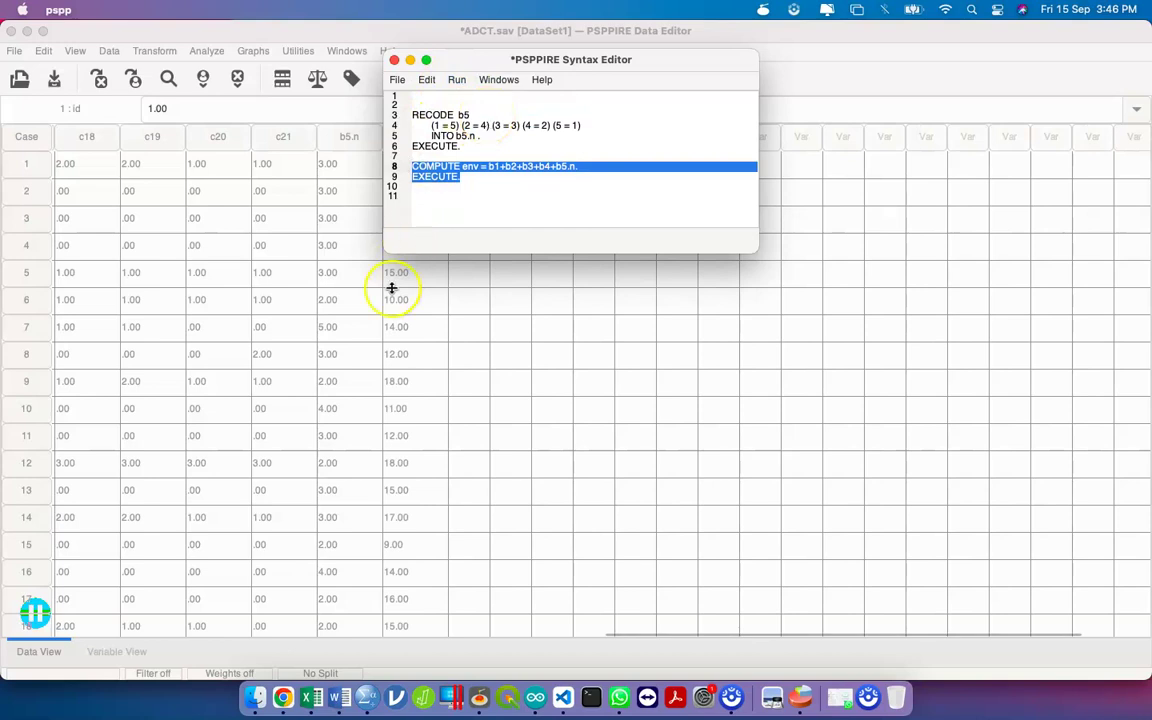
{"action": "left_click", "coordinate": [373, 352]}
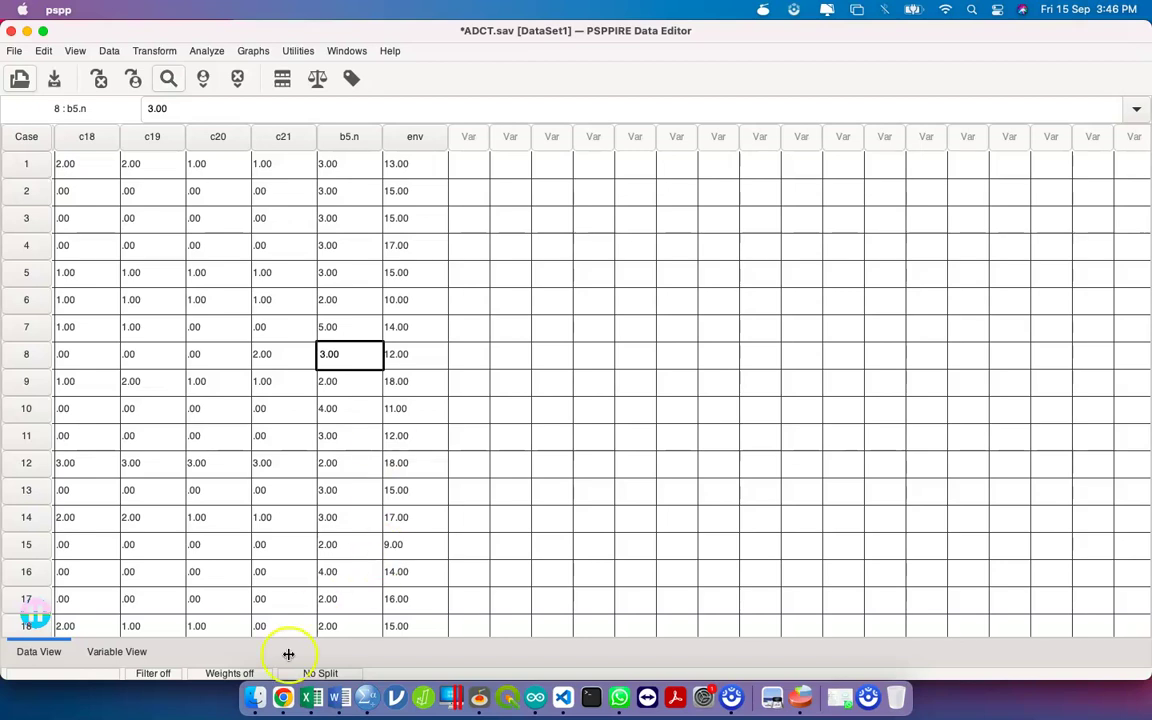
Switch to Chrome and search Google for "dass 21 calculation" in a new tab
{"action": "left_click", "coordinate": [284, 697]}
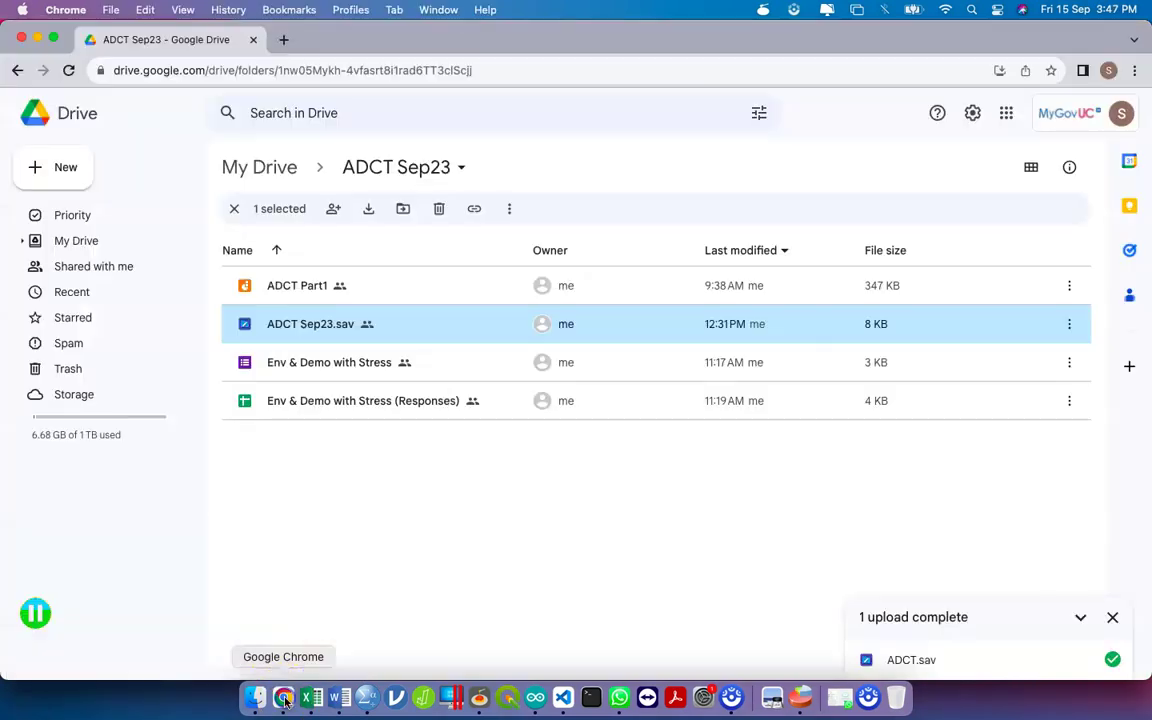
{"action": "left_click", "coordinate": [286, 42]}
{"action": "type", "text": "daass"}
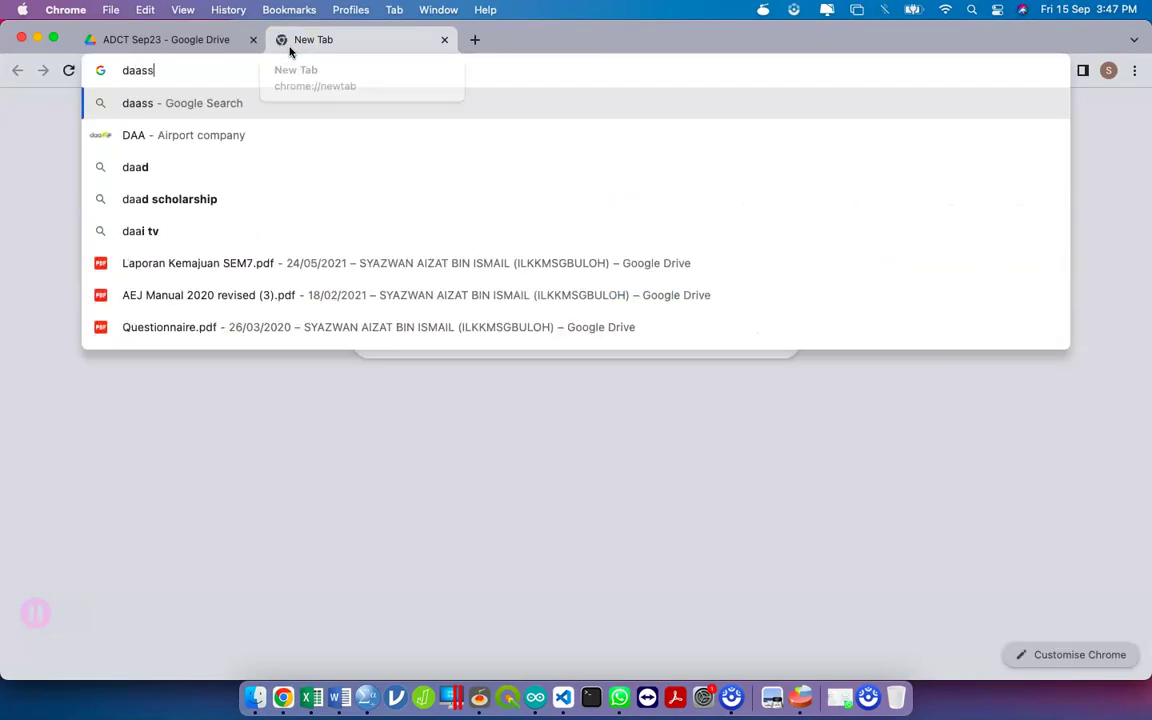
{"action": "key", "text": "BackSpace"}
{"action": "key", "text": "BackSpace"}
{"action": "key", "text": "BackSpace"}
{"action": "type", "text": "ss fo"}
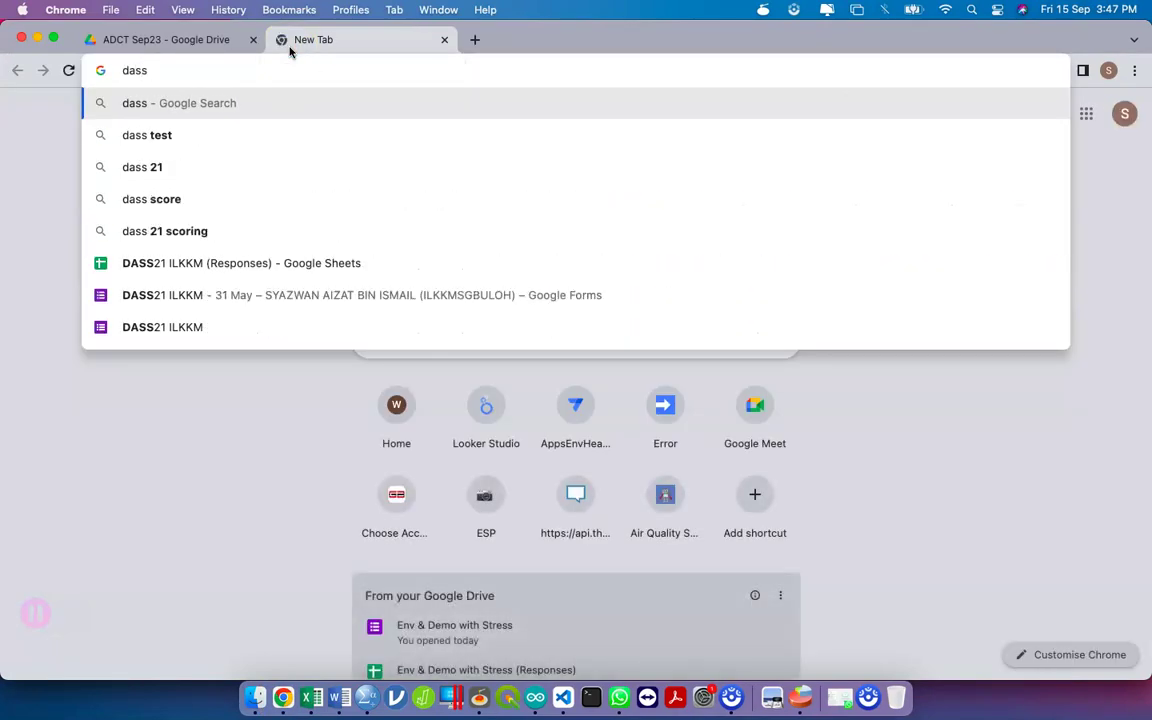
{"action": "type", "text": "rm"}
{"action": "key", "text": "BackSpace"}
{"action": "key", "text": "BackSpace"}
{"action": "key", "text": "BackSpace"}
{"action": "key", "text": "BackSpace"}
{"action": "key", "text": "BackSpace"}
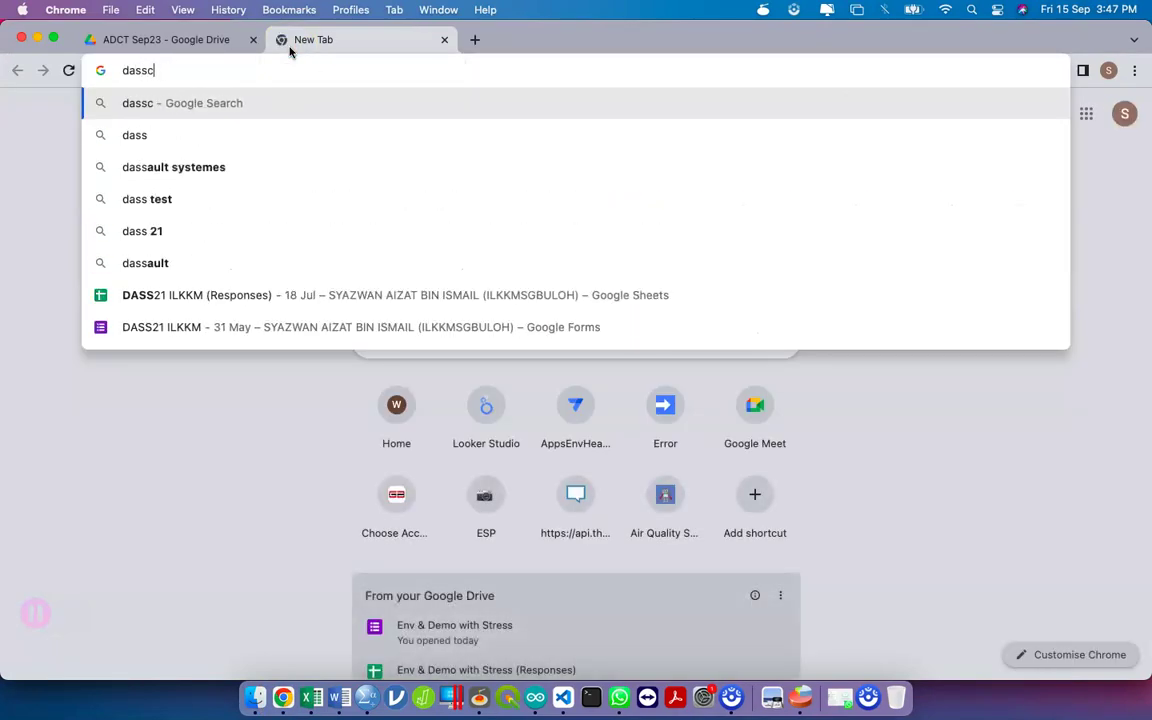
{"action": "type", "text": "call"}
{"action": "key", "text": "BackSpace"}
{"action": "type", "text": "culation"}
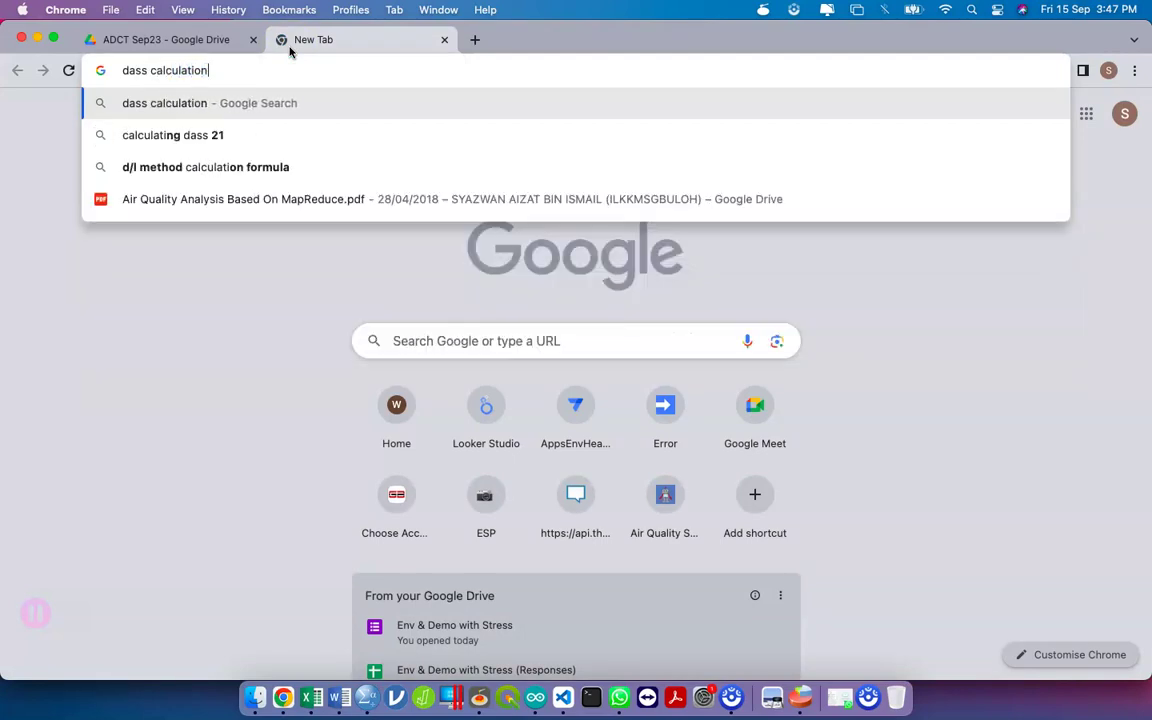
{"action": "key", "text": "BackSpace"}
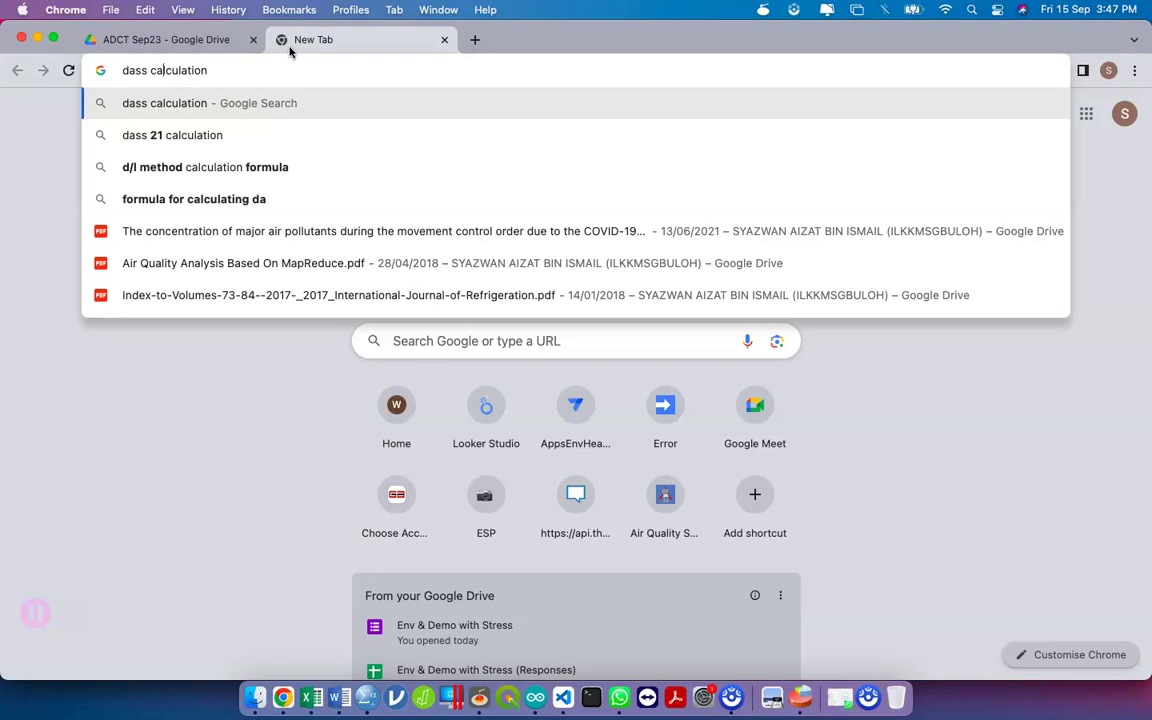
{"action": "type", "text": "21"}
{"action": "key", "text": "Return"}
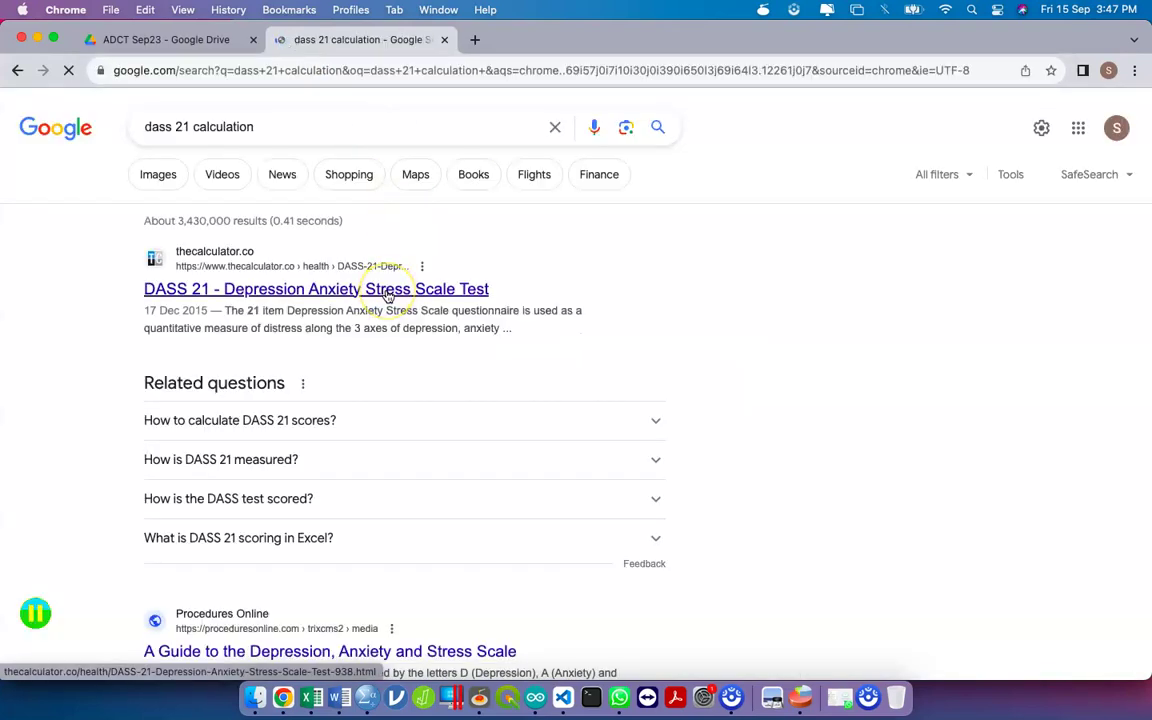
Try to open the Procedures Online result, "A Guide to the Depression, Anxiety and Stress Scale"
{"action": "scroll", "coordinate": [388, 295], "scroll_direction": "down", "scroll_amount": 3}
{"action": "scroll", "coordinate": [327, 508], "scroll_direction": "down", "scroll_amount": 3}
{"action": "left_click", "coordinate": [350, 400]}
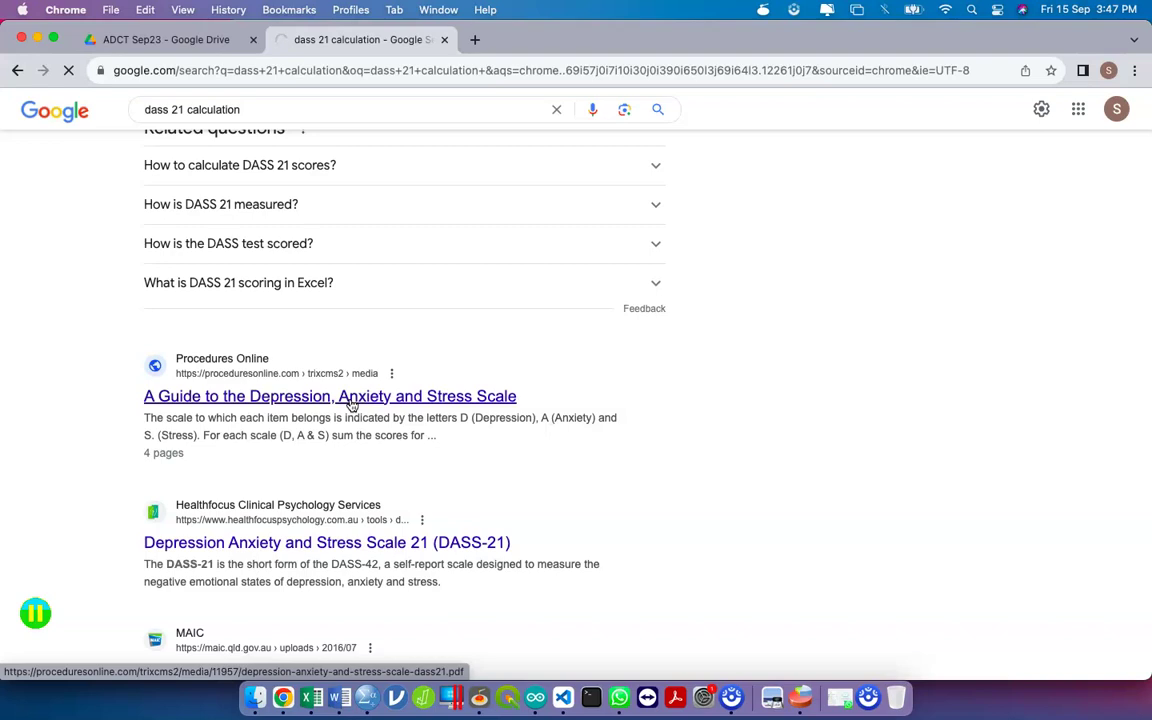
Open the Healthfocus DASS-21 result and the MAIC "Dass21 questionnaire" result in separate new tabs
{"action": "scroll", "coordinate": [360, 488], "scroll_direction": "down", "scroll_amount": 2}
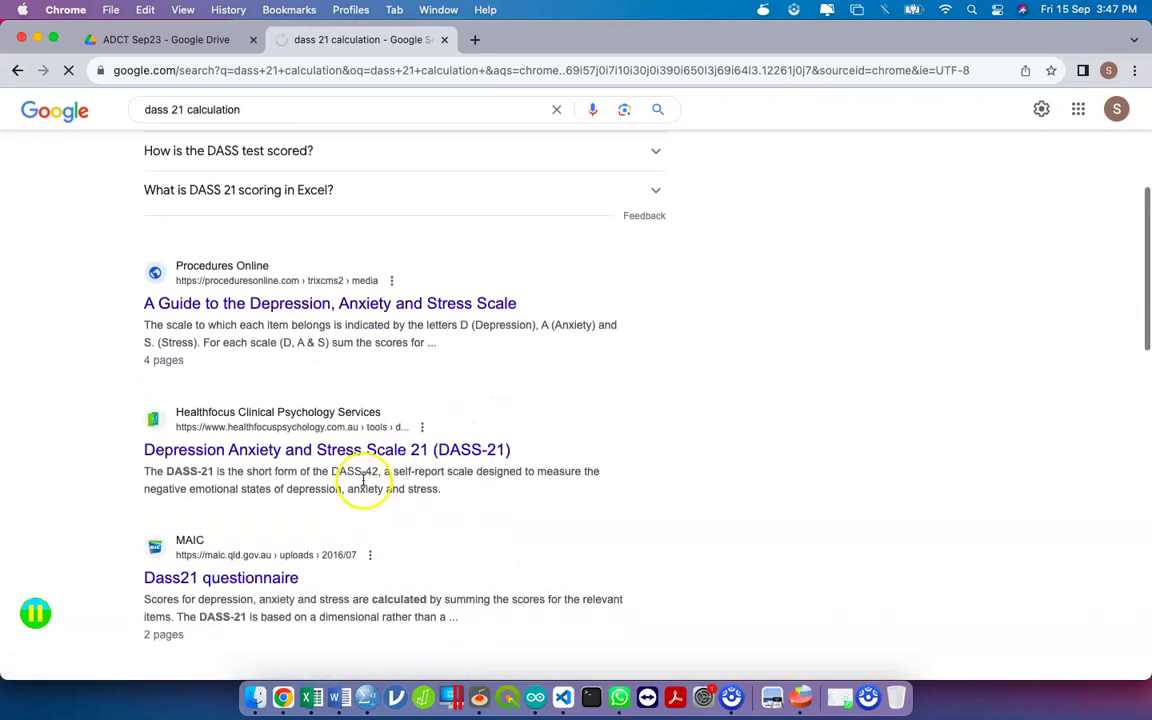
{"action": "triple_click", "coordinate": [355, 452]}
{"action": "right_click", "coordinate": [355, 452]}
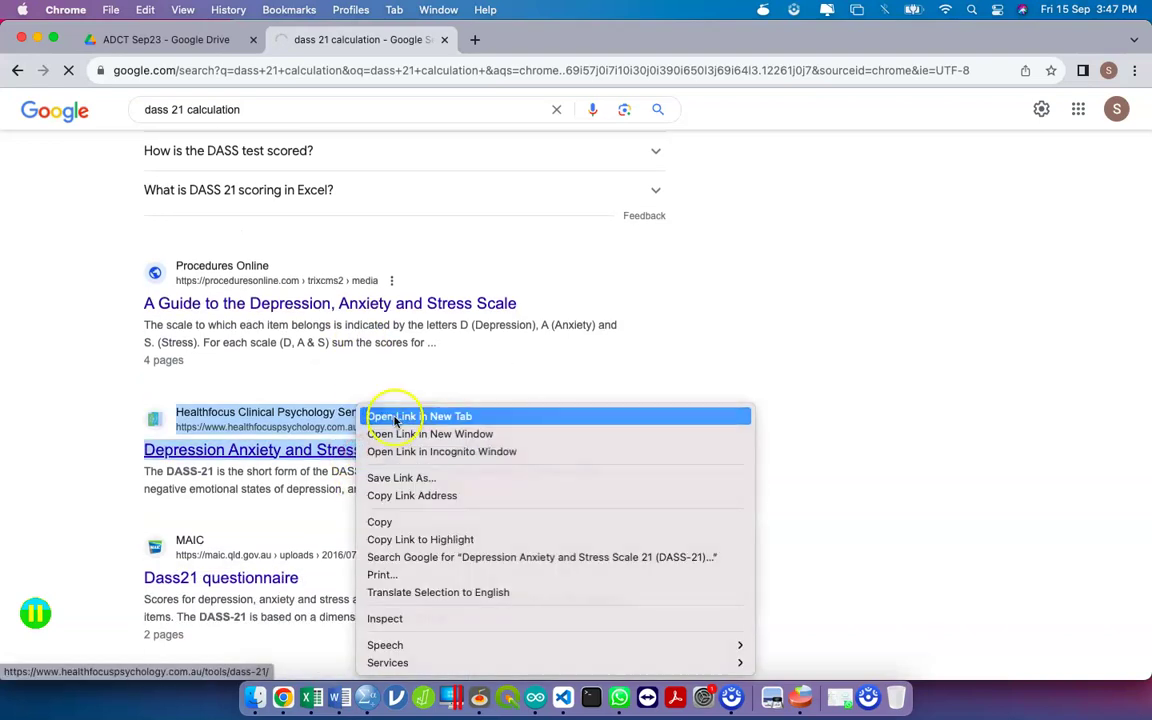
{"action": "left_click", "coordinate": [373, 413]}
{"action": "triple_click", "coordinate": [272, 577]}
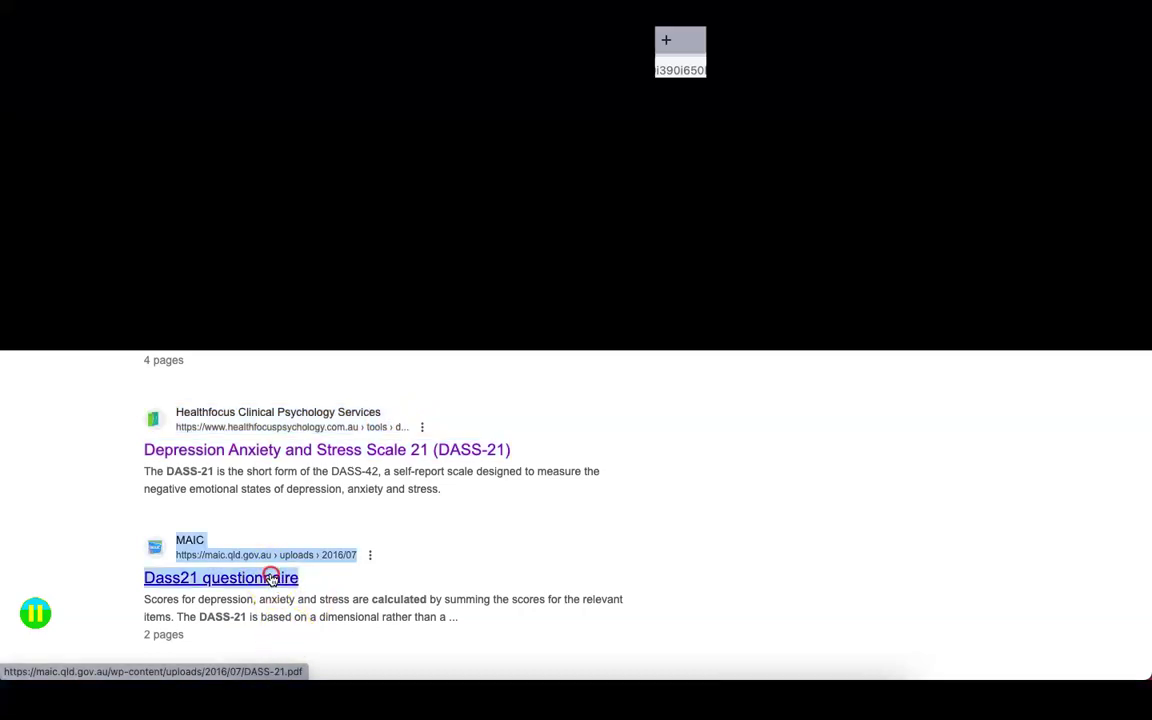
{"action": "right_click", "coordinate": [272, 577]}
{"action": "left_click", "coordinate": [369, 418]}
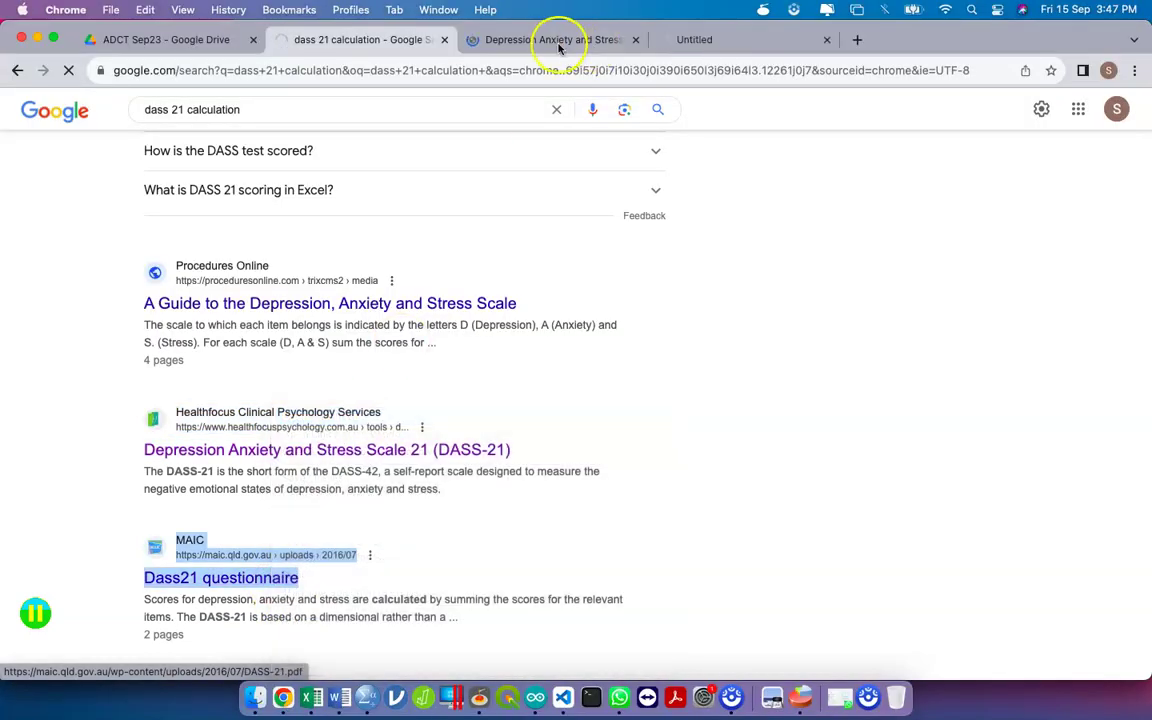
Look over the Healthfocus DASS-21 page for scoring information and close its tab
{"action": "left_click", "coordinate": [558, 42]}
{"action": "scroll", "coordinate": [597, 484], "scroll_direction": "down", "scroll_amount": 4}
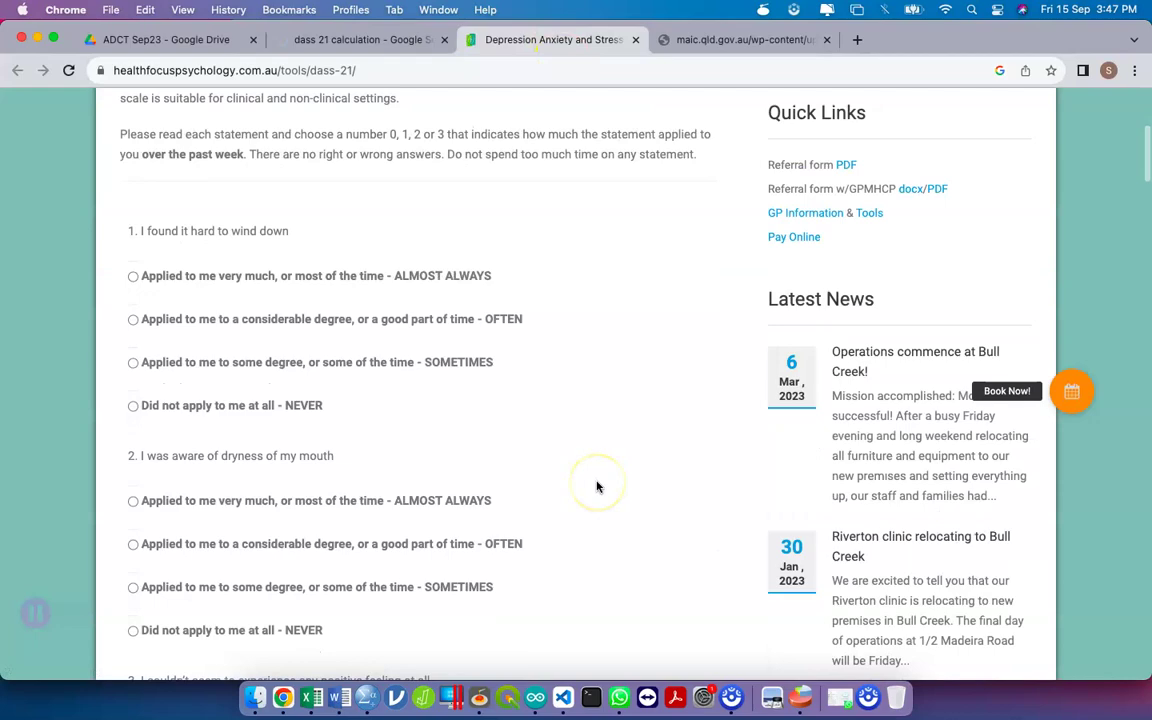
{"action": "left_click", "coordinate": [635, 40]}
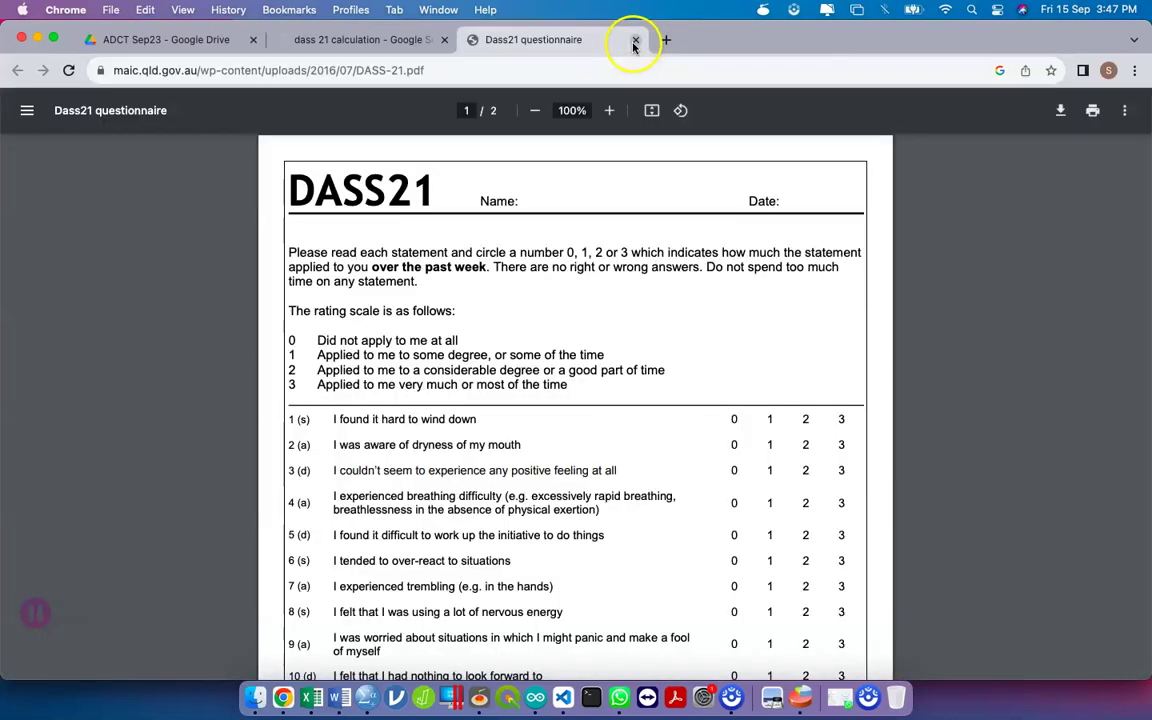
Look through the two-page Dass21 questionnaire PDF for the scoring instructions, cut-off table and item subscale letters
{"action": "scroll", "coordinate": [692, 420], "scroll_direction": "down", "scroll_amount": 20}
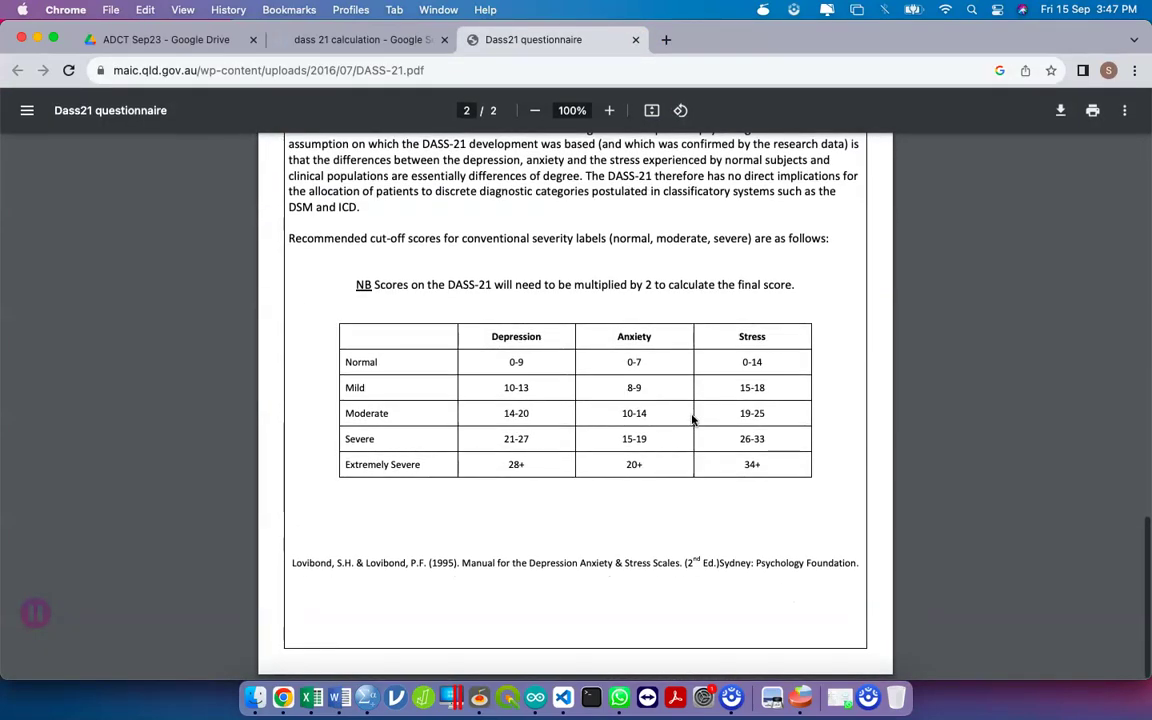
{"action": "scroll", "coordinate": [648, 396], "scroll_direction": "up", "scroll_amount": 4}
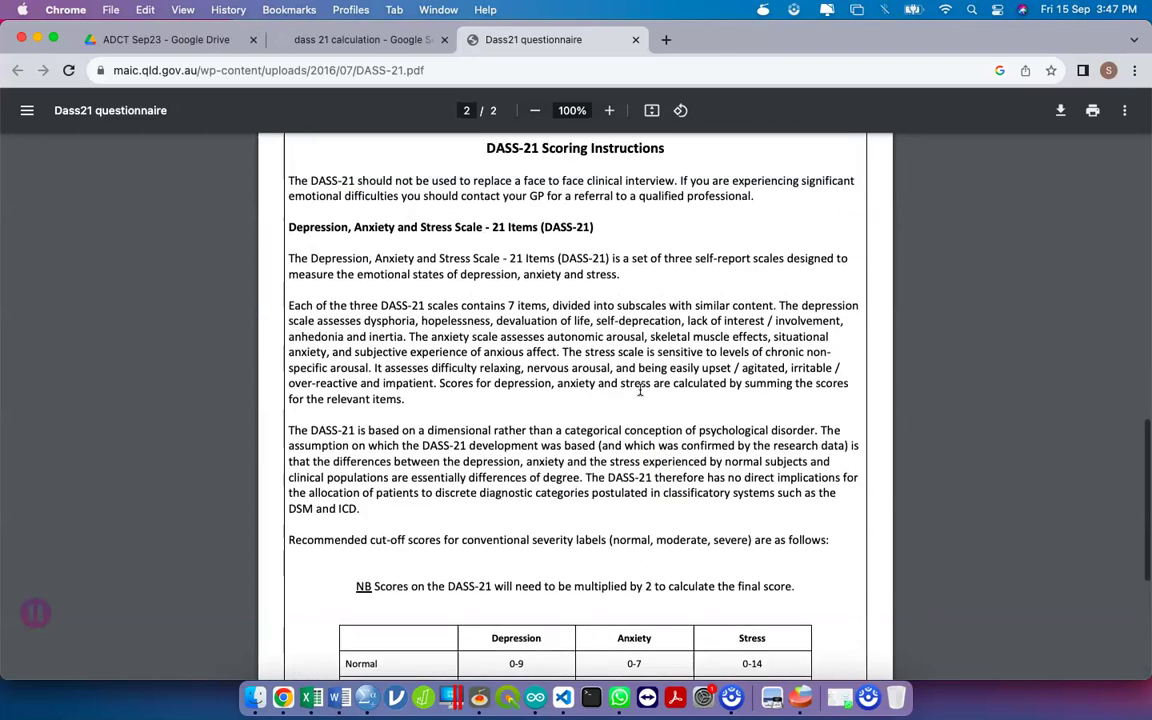
{"action": "scroll", "coordinate": [640, 390], "scroll_direction": "down", "scroll_amount": 4}
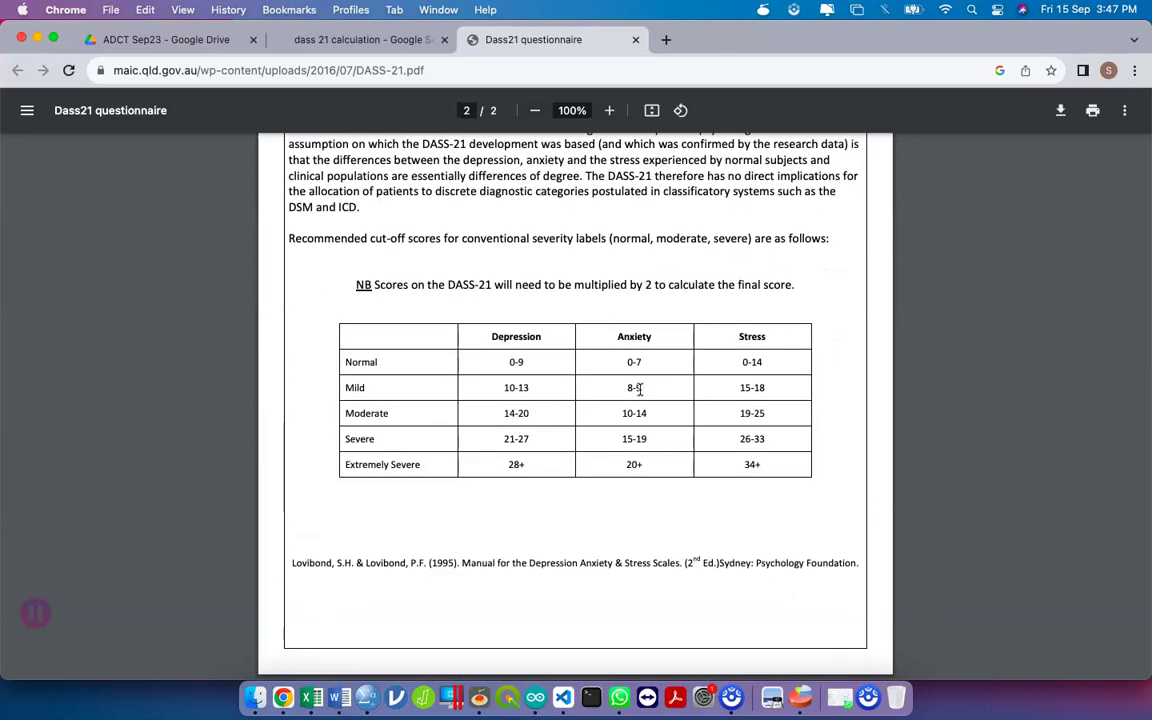
{"action": "scroll", "coordinate": [640, 390], "scroll_direction": "up", "scroll_amount": 2}
{"action": "scroll", "coordinate": [640, 390], "scroll_direction": "up", "scroll_amount": 10}
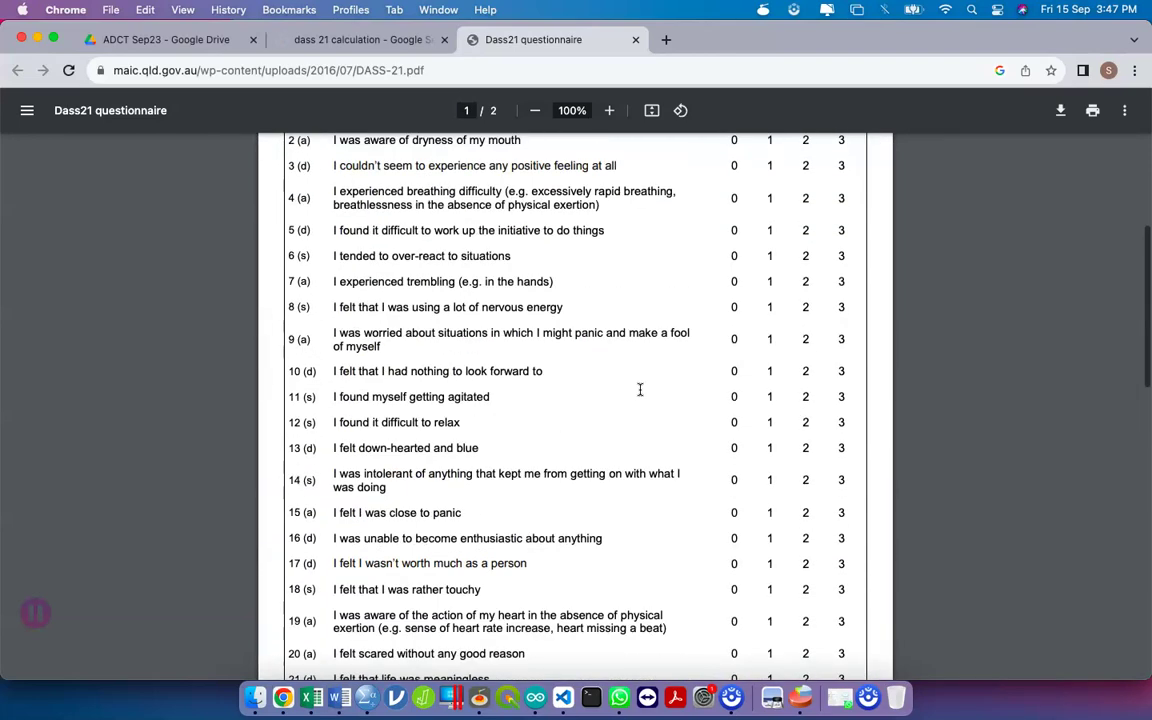
{"action": "scroll", "coordinate": [640, 390], "scroll_direction": "up", "scroll_amount": 3}
Return to the Google results and search for "dass 21 score" instead
{"action": "left_click", "coordinate": [405, 40]}
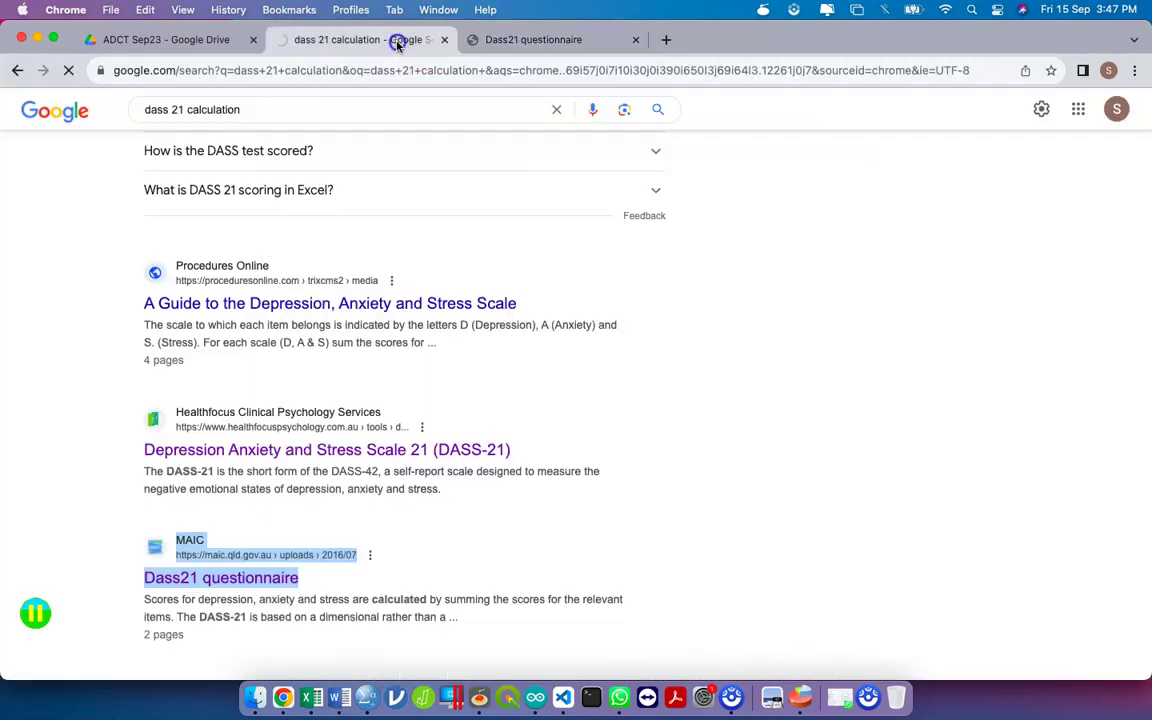
{"action": "left_click", "coordinate": [309, 108]}
{"action": "key", "text": "BackSpace"}
{"action": "key", "text": "BackSpace"}
{"action": "key", "text": "BackSpace"}
{"action": "key", "text": "BackSpace"}
{"action": "key", "text": "BackSpace"}
{"action": "key", "text": "BackSpace"}
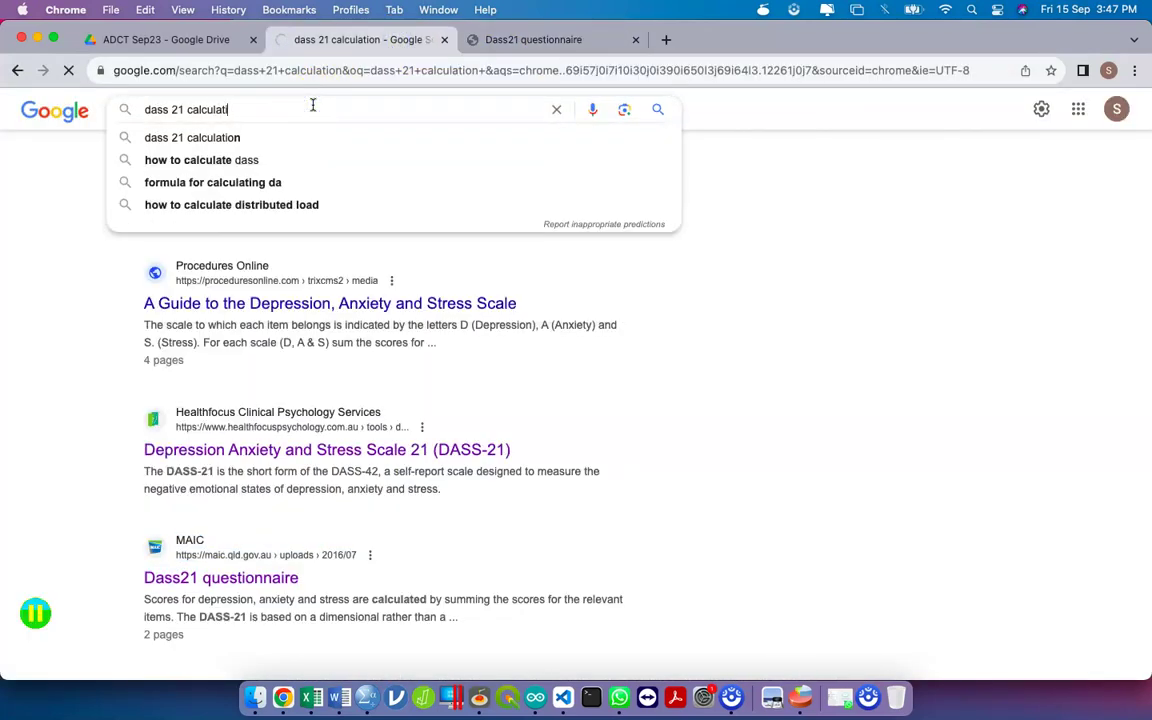
{"action": "key", "text": "BackSpace"}
{"action": "key", "text": "BackSpace"}
{"action": "key", "text": "BackSpace"}
{"action": "key", "text": "BackSpace"}
{"action": "key", "text": "BackSpace"}
{"action": "type", "text": "score"}
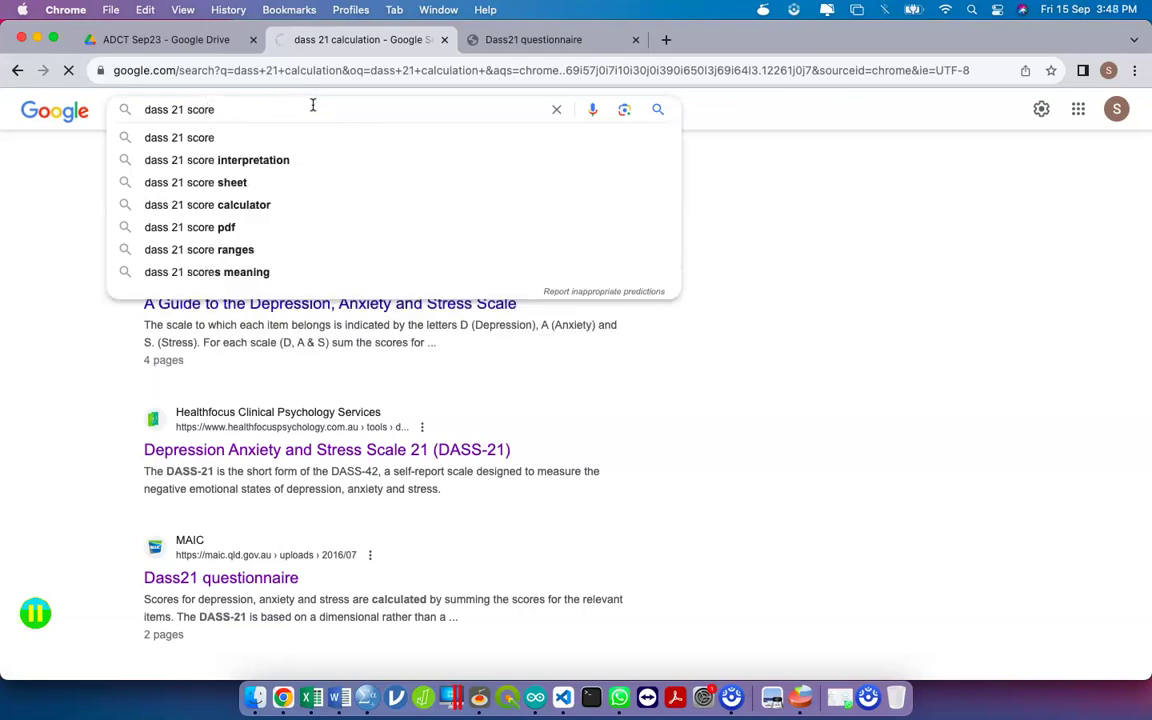
{"action": "key", "text": "Down"}
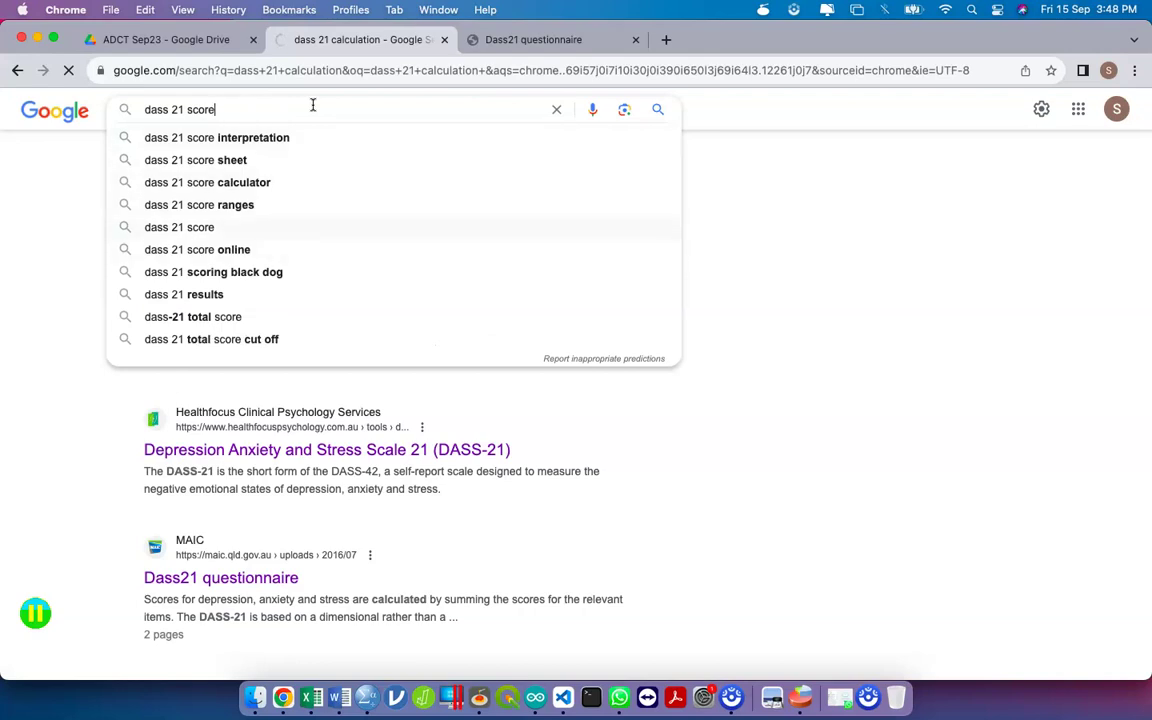
{"action": "key", "text": "Return"}
Read the answer to "How is the DASS 21 score calculated?" and open the National Centre for Farmer Health DASS scoring result
{"action": "scroll", "coordinate": [322, 447], "scroll_direction": "down", "scroll_amount": 1}
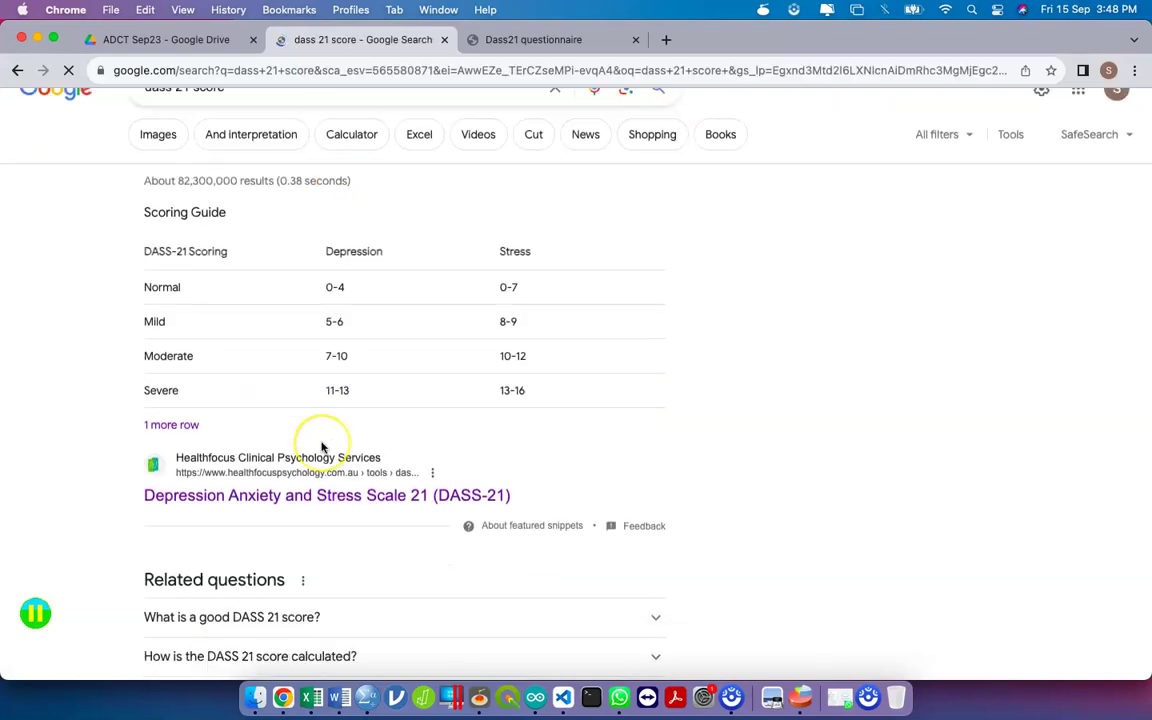
{"action": "scroll", "coordinate": [322, 447], "scroll_direction": "down", "scroll_amount": 5}
{"action": "scroll", "coordinate": [321, 445], "scroll_direction": "up", "scroll_amount": 2}
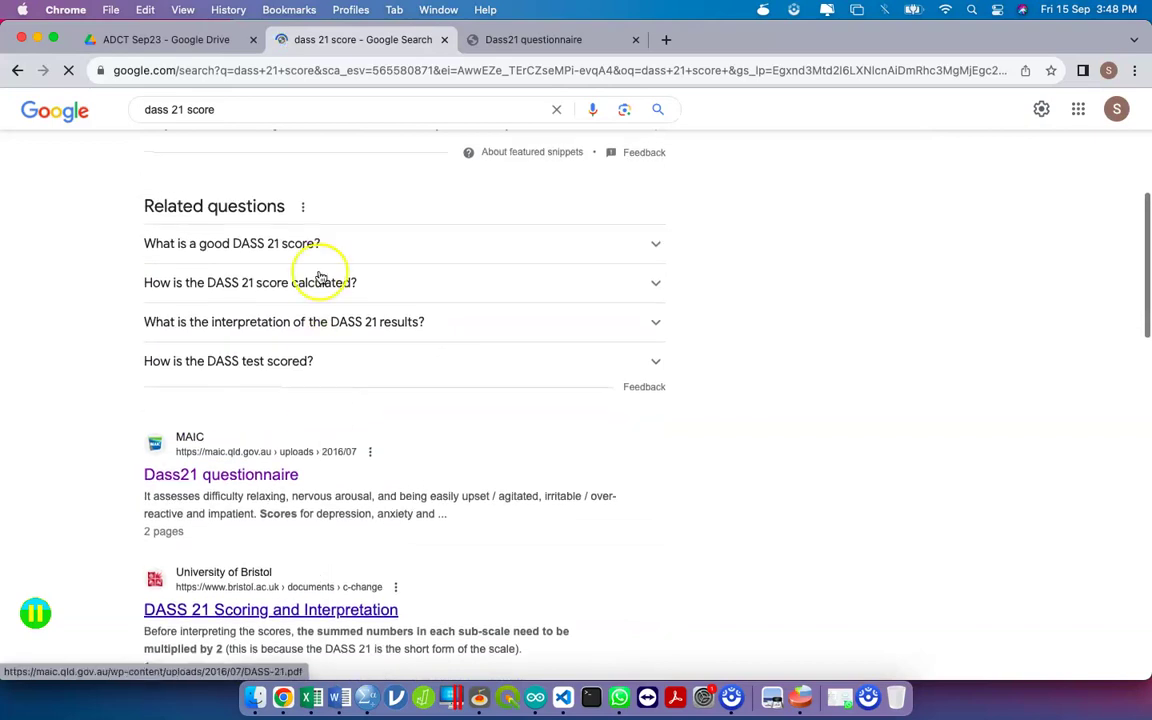
{"action": "left_click", "coordinate": [340, 288]}
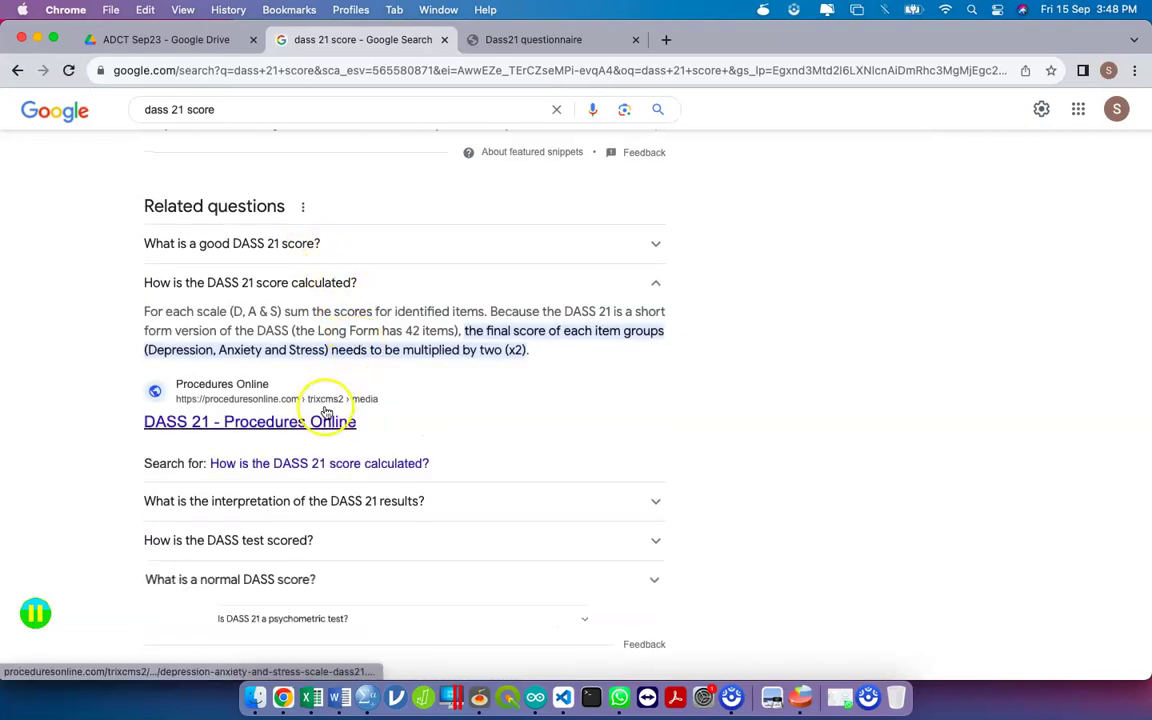
{"action": "scroll", "coordinate": [318, 428], "scroll_direction": "down", "scroll_amount": 5}
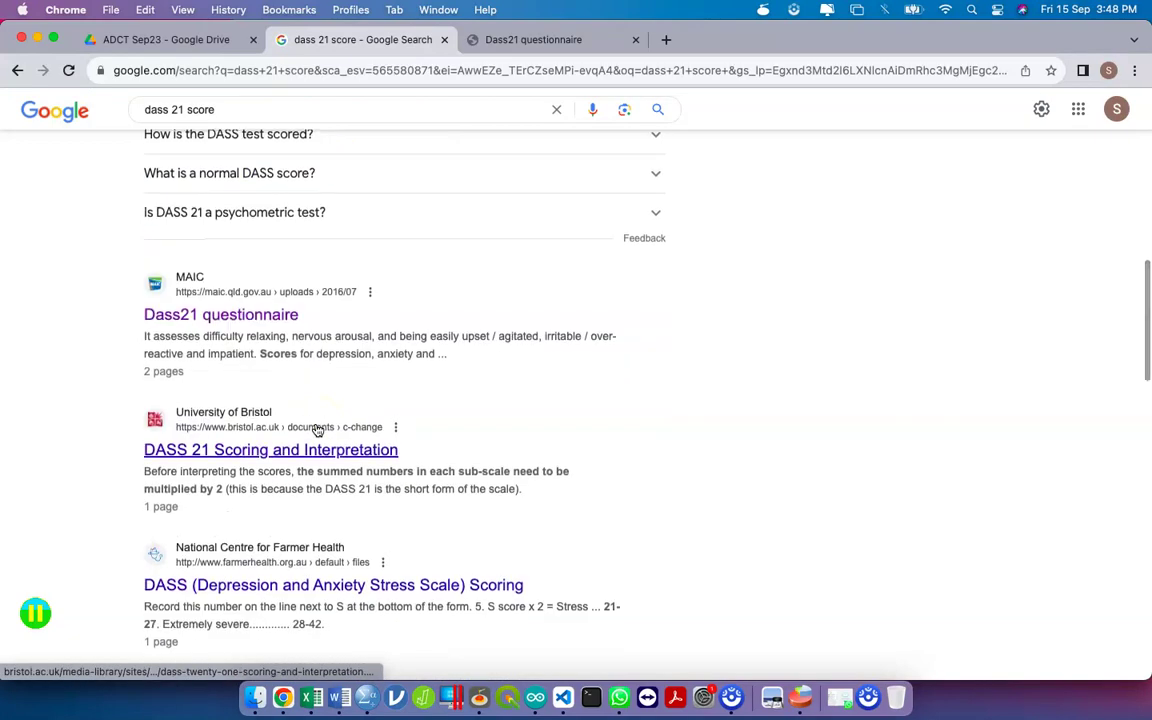
{"action": "left_click", "coordinate": [326, 521]}
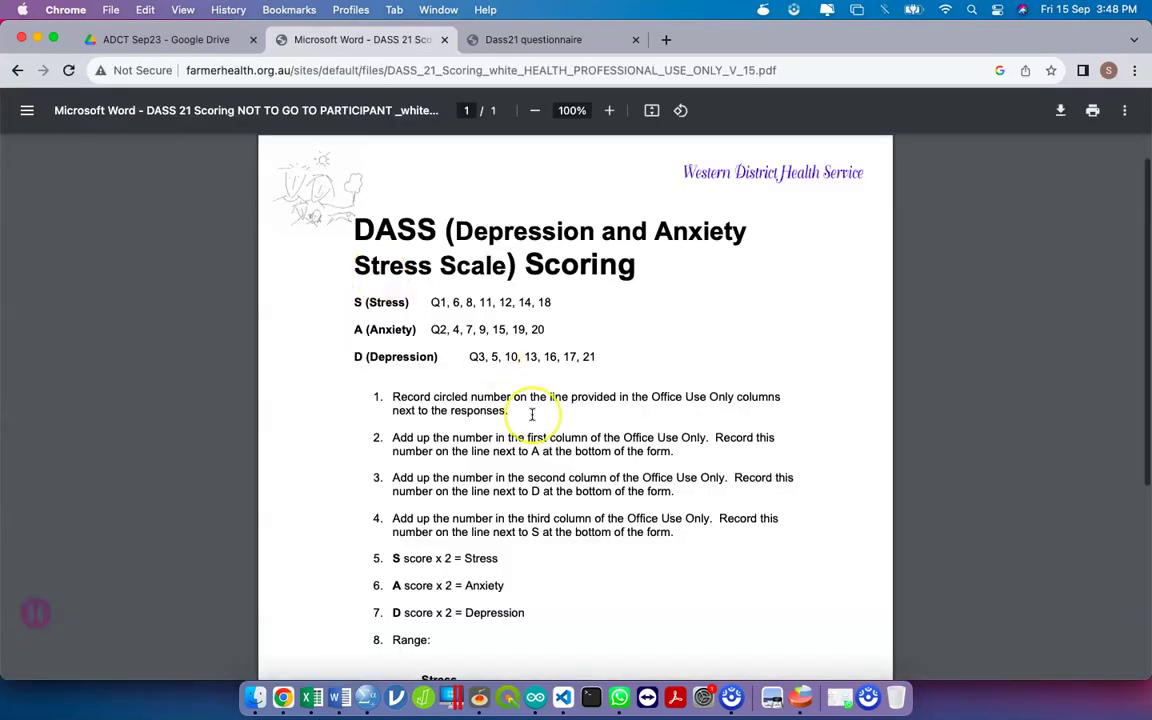
Enlarge the DASS scoring PDF to 195% and capture a screenshot of its title and the stress, anxiety and depression item lists
{"action": "scroll", "coordinate": [531, 414], "scroll_direction": "down", "scroll_amount": 3}
{"action": "scroll", "coordinate": [531, 414], "scroll_direction": "up", "scroll_amount": 3}
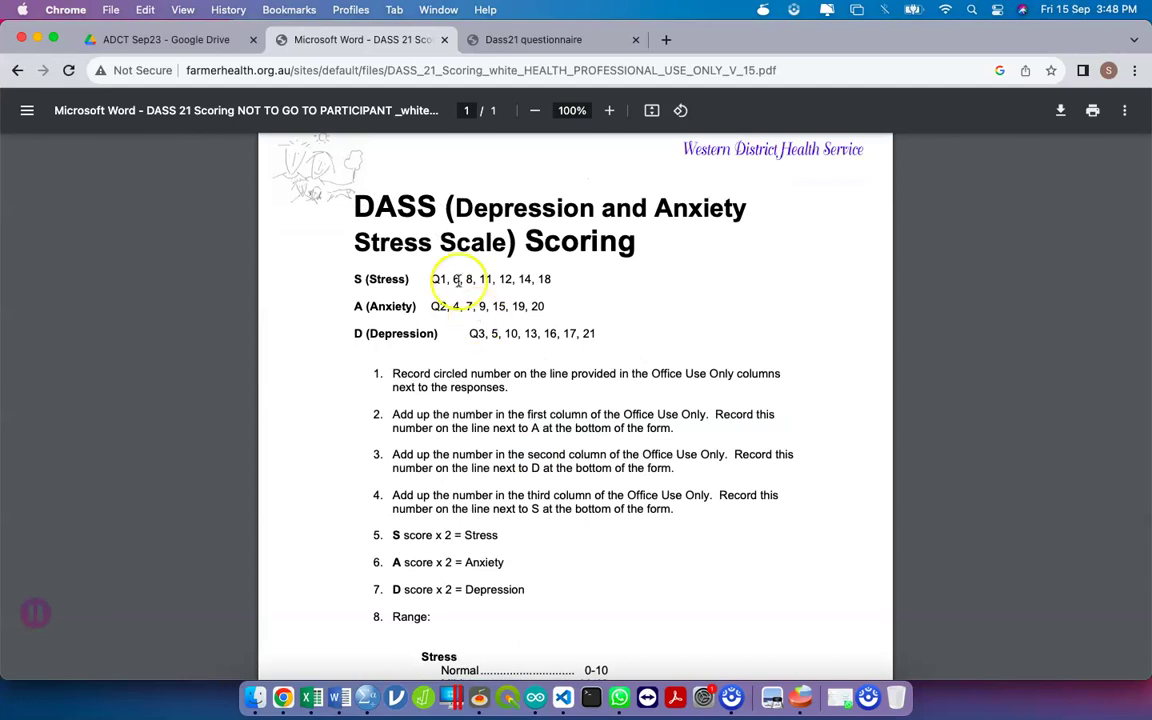
{"action": "scroll", "coordinate": [460, 278], "scroll_direction": "up", "scroll_amount": 5}
{"action": "scroll", "coordinate": [470, 282], "scroll_direction": "up", "scroll_amount": 2}
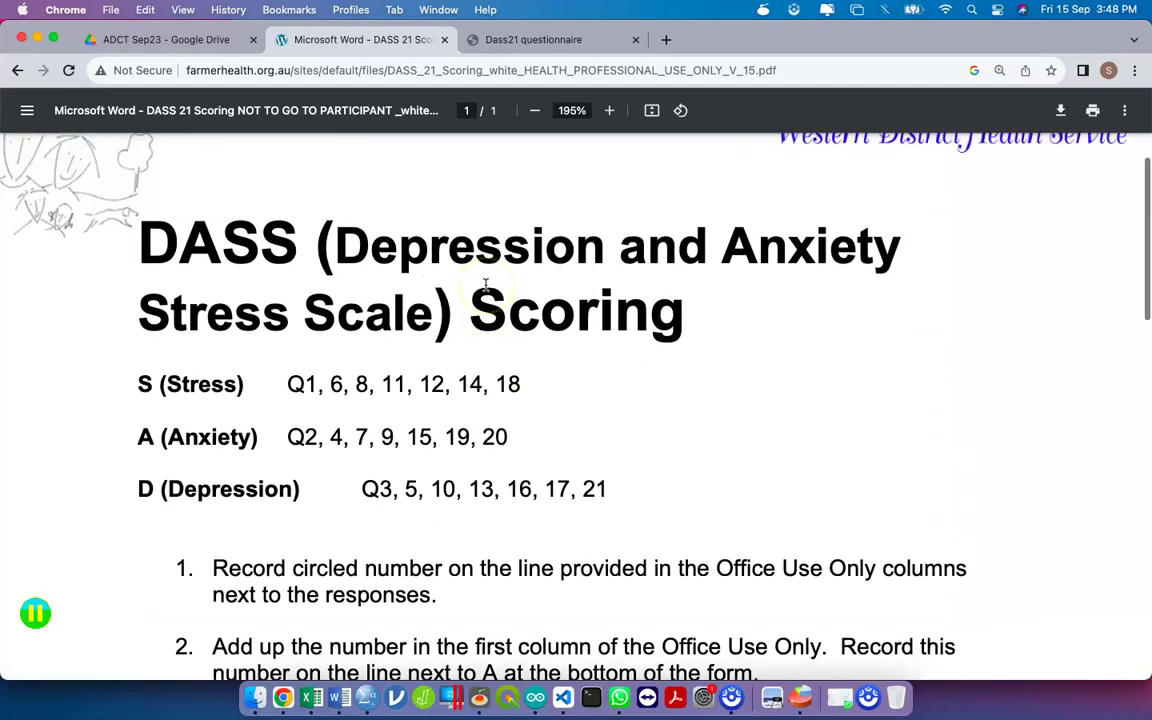
{"action": "key", "text": "super+shift+4"}
{"action": "left_click_drag", "start_coordinate": [102, 186], "coordinate": [943, 550]}
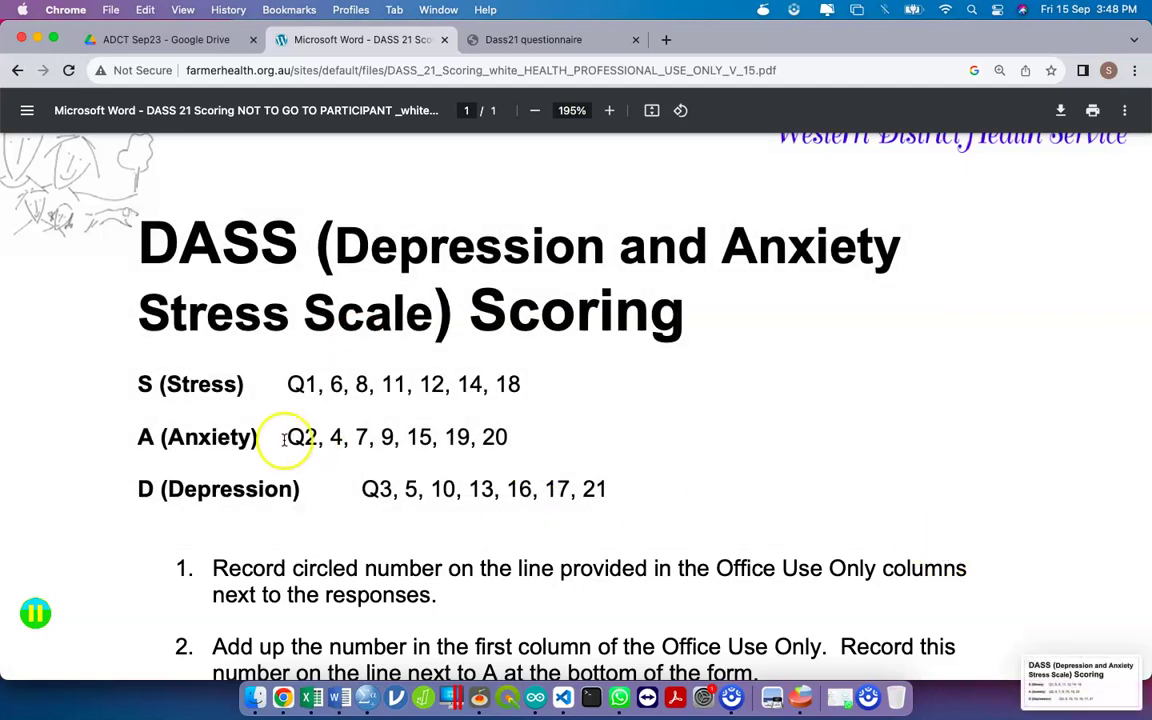
Examine which question numbers belong to the Stress and Anxiety subscales in the scoring PDF
{"action": "left_click_drag", "start_coordinate": [305, 384], "coordinate": [527, 380]}
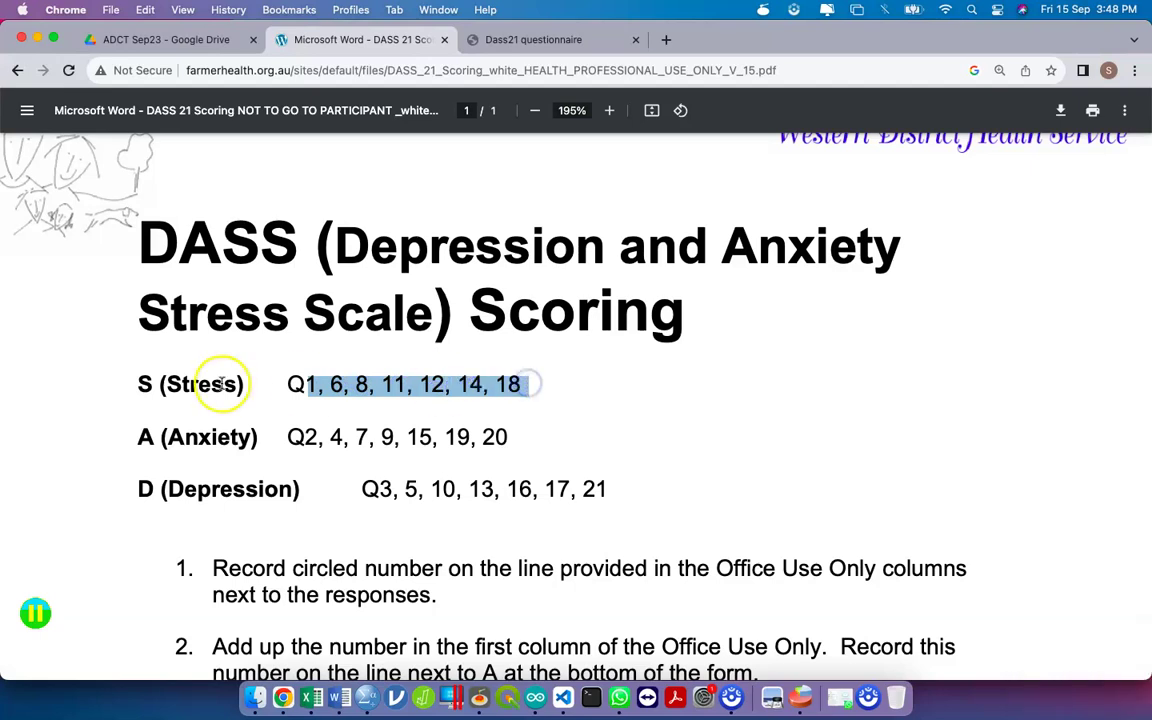
{"action": "left_click_drag", "start_coordinate": [141, 386], "coordinate": [513, 386]}
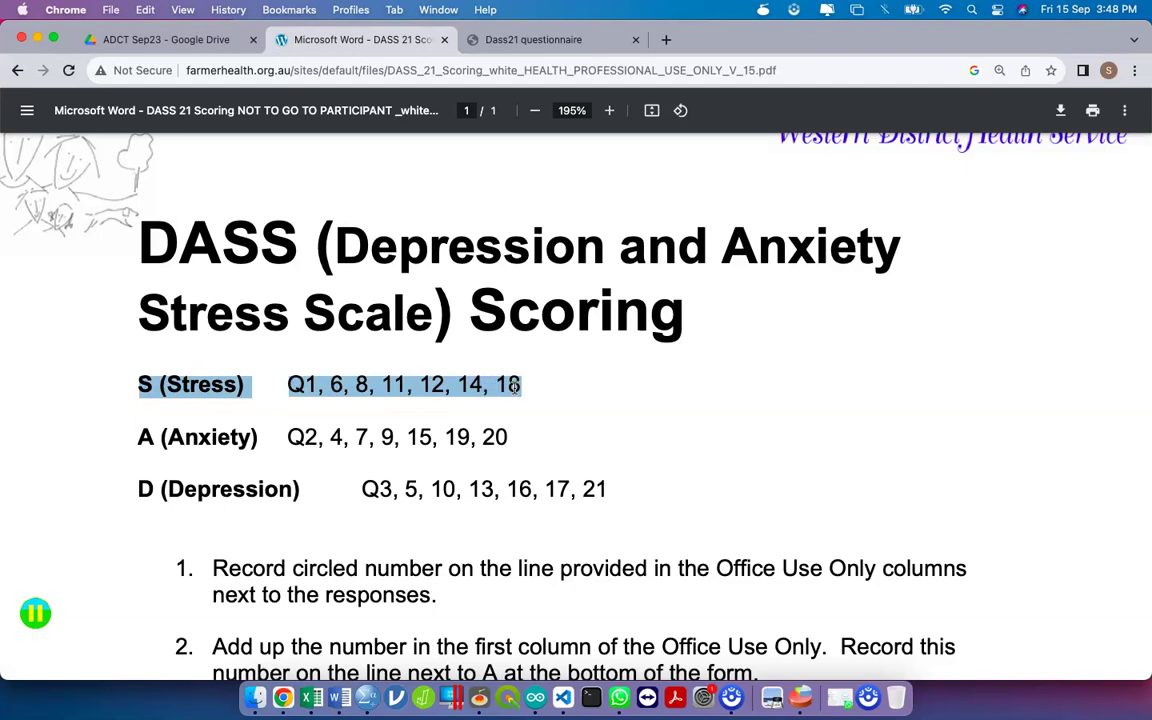
{"action": "left_click", "coordinate": [311, 385]}
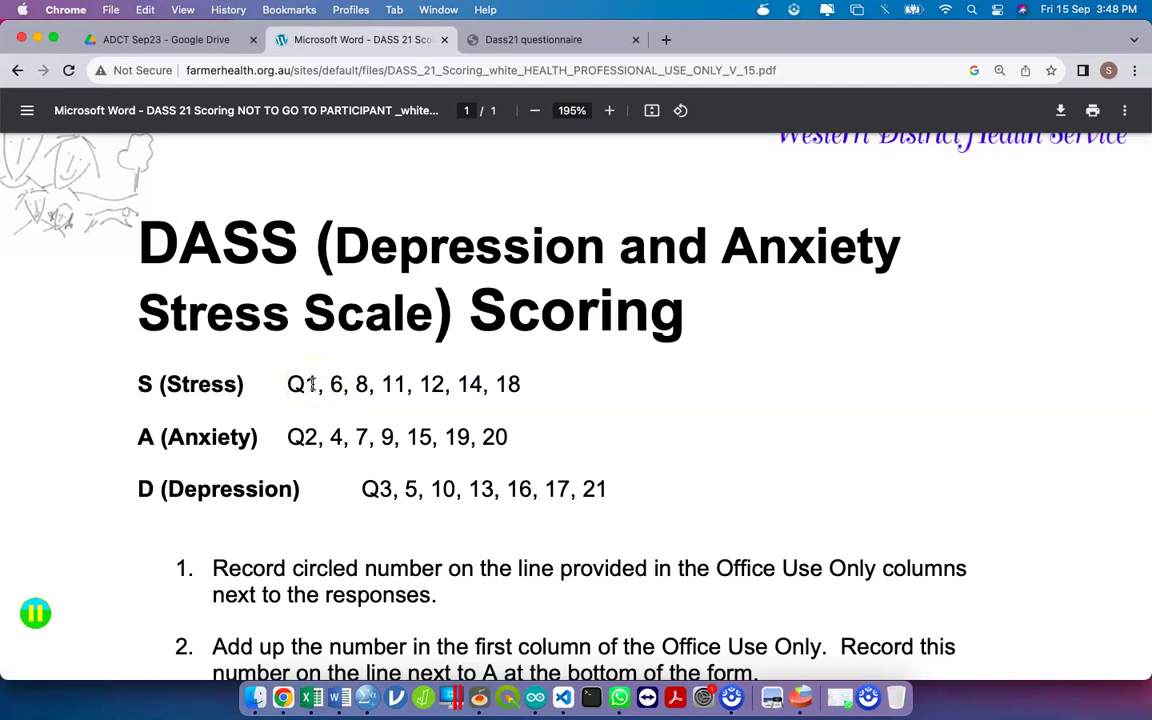
{"action": "left_click", "coordinate": [337, 384]}
{"action": "left_click", "coordinate": [395, 384]}
{"action": "left_click", "coordinate": [431, 384]}
{"action": "left_click", "coordinate": [472, 383]}
{"action": "left_click", "coordinate": [519, 383]}
{"action": "left_click", "coordinate": [149, 378]}
{"action": "left_click", "coordinate": [172, 385]}
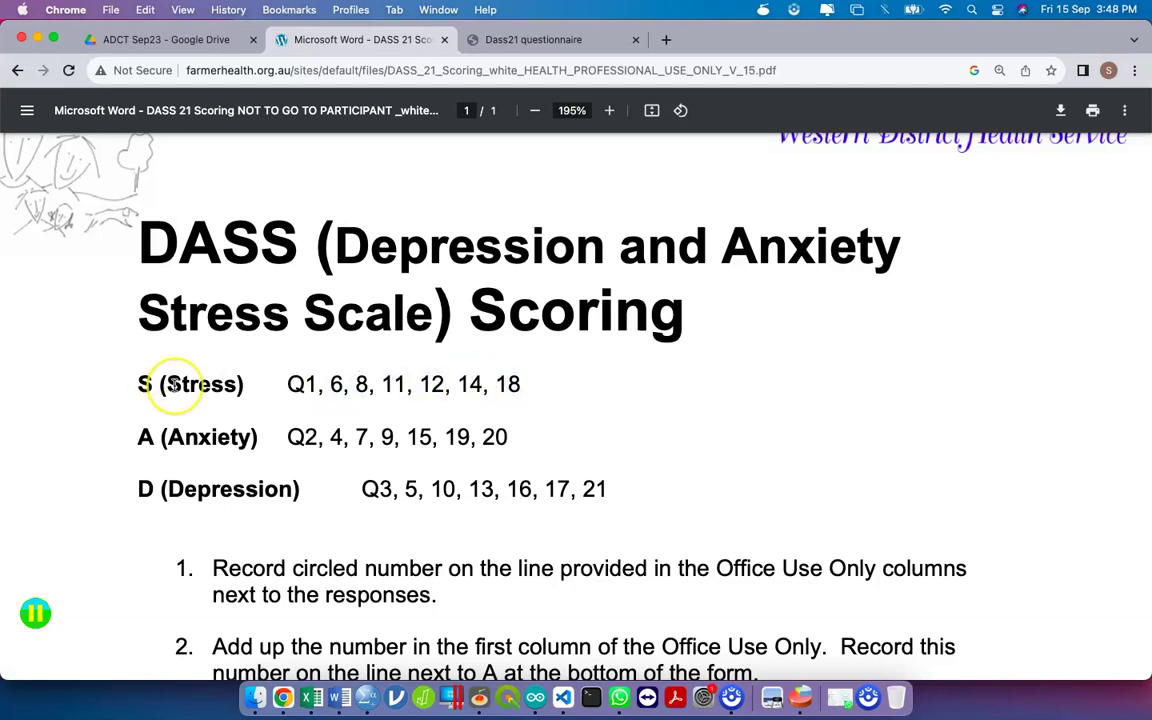
{"action": "left_click", "coordinate": [244, 437]}
{"action": "left_click", "coordinate": [312, 437]}
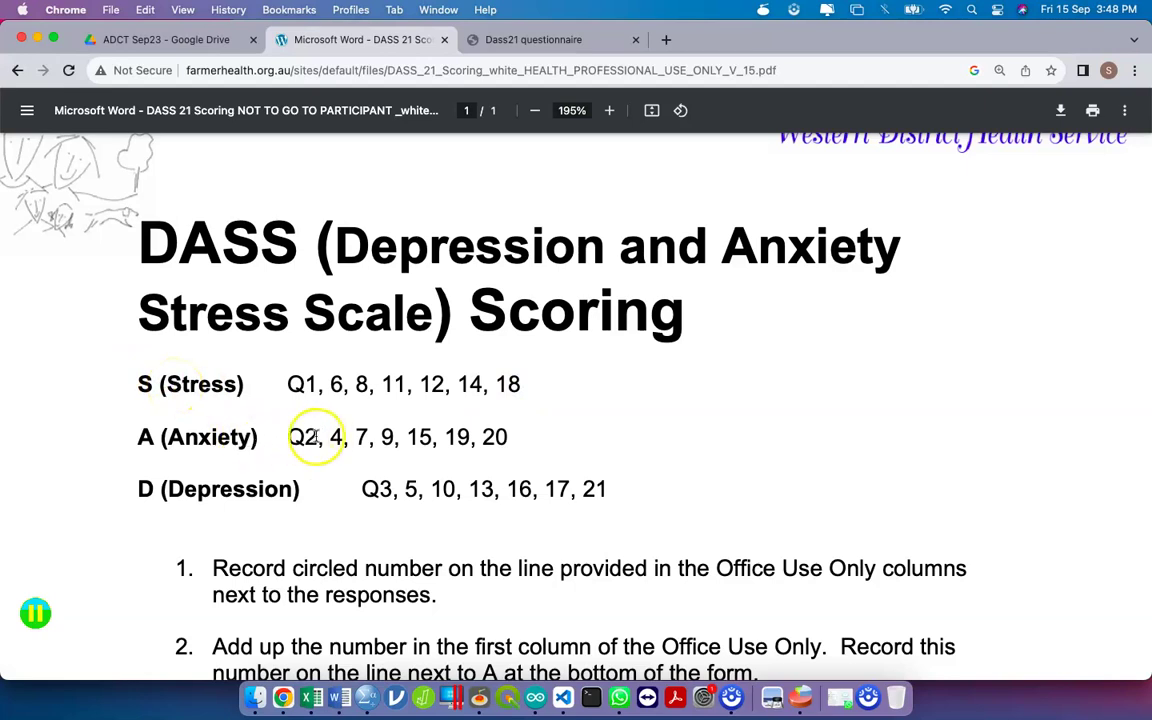
{"action": "left_click", "coordinate": [337, 436]}
{"action": "left_click", "coordinate": [397, 436]}
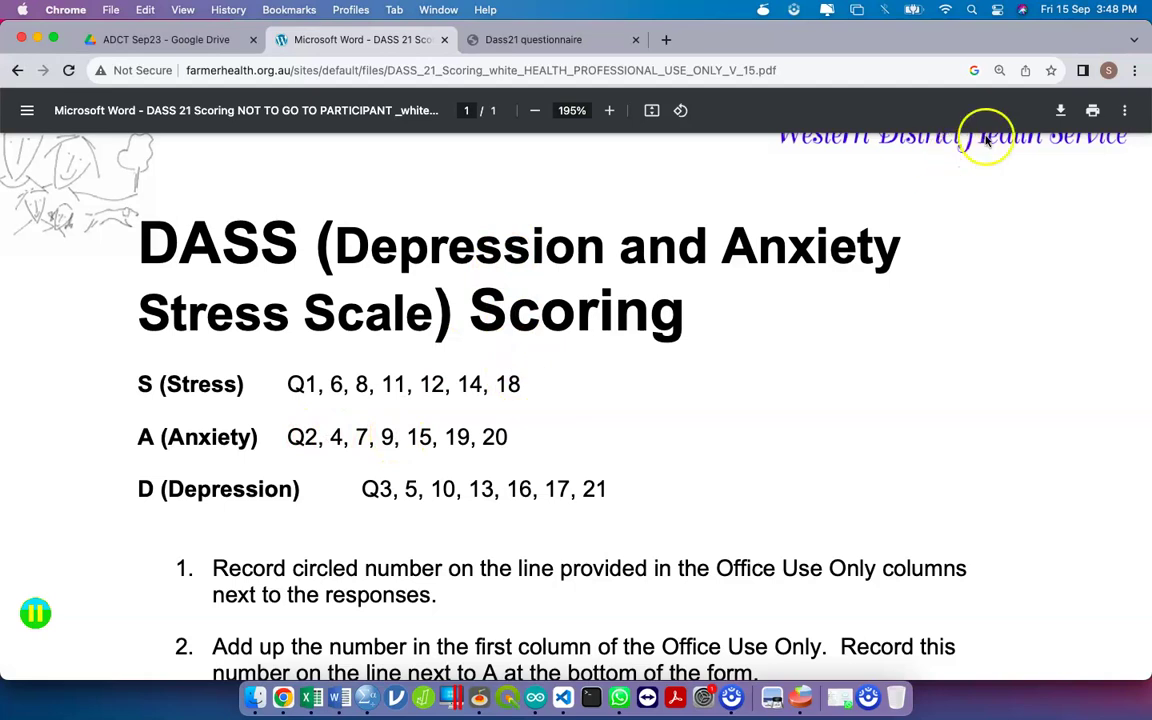
Download the scoring PDF to the Downloads folder under the name "DASS21 Score Idea"
{"action": "left_click", "coordinate": [1059, 113]}
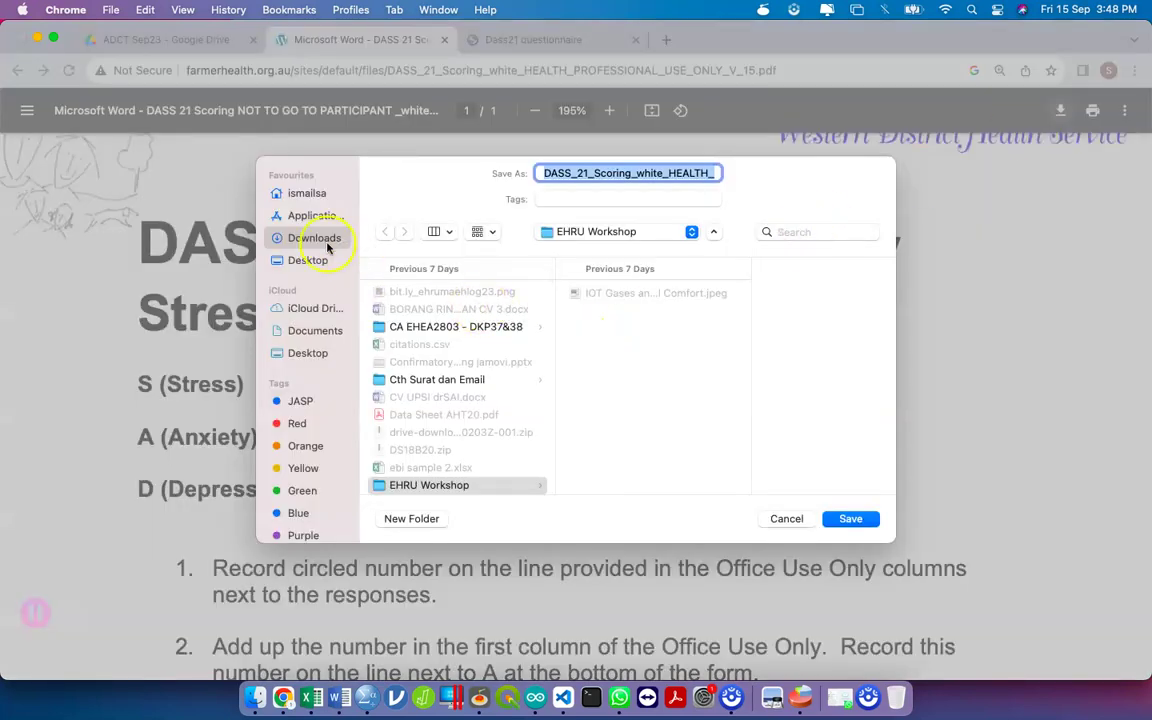
{"action": "left_click", "coordinate": [330, 245]}
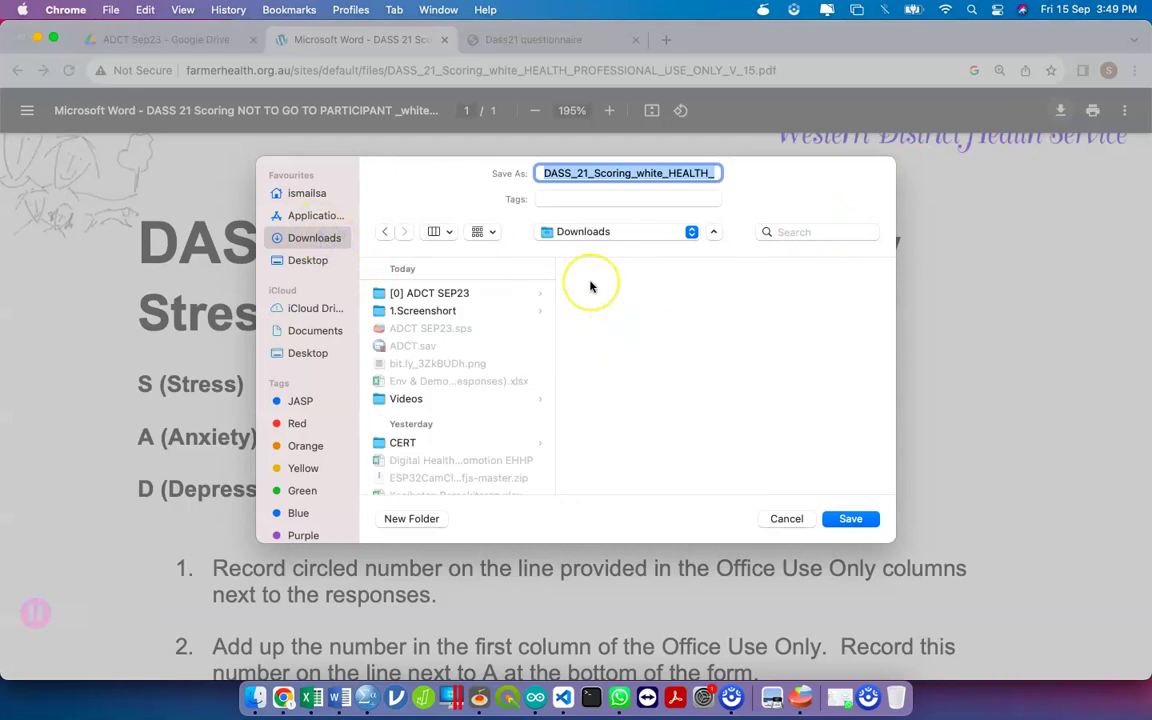
{"action": "type", "text": "DASS21 Score Id"}
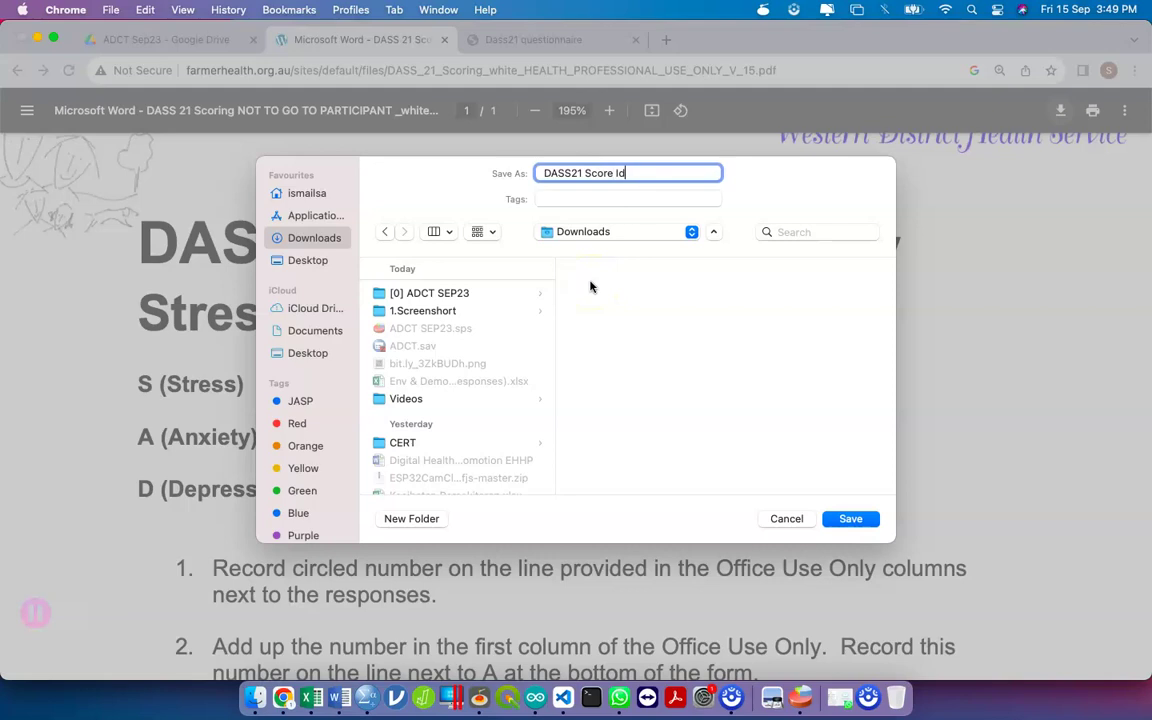
{"action": "type", "text": "ea"}
{"action": "key", "text": "Return"}
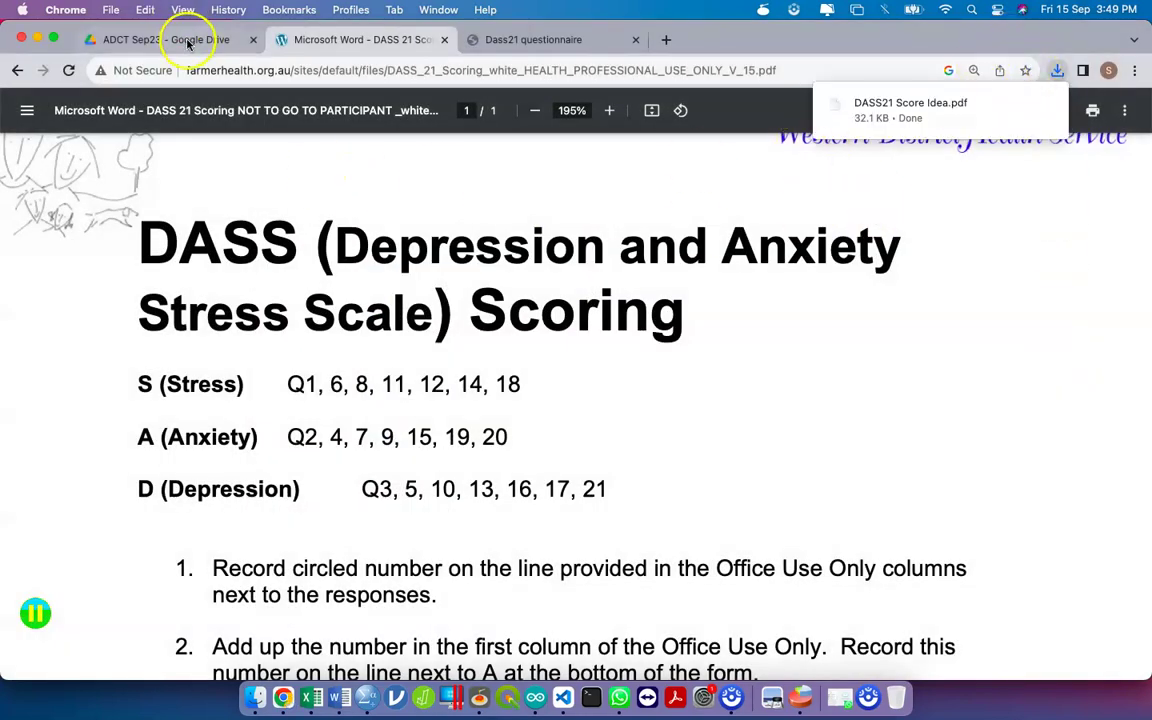
{"action": "scroll", "coordinate": [618, 527], "scroll_direction": "down", "scroll_amount": 2}
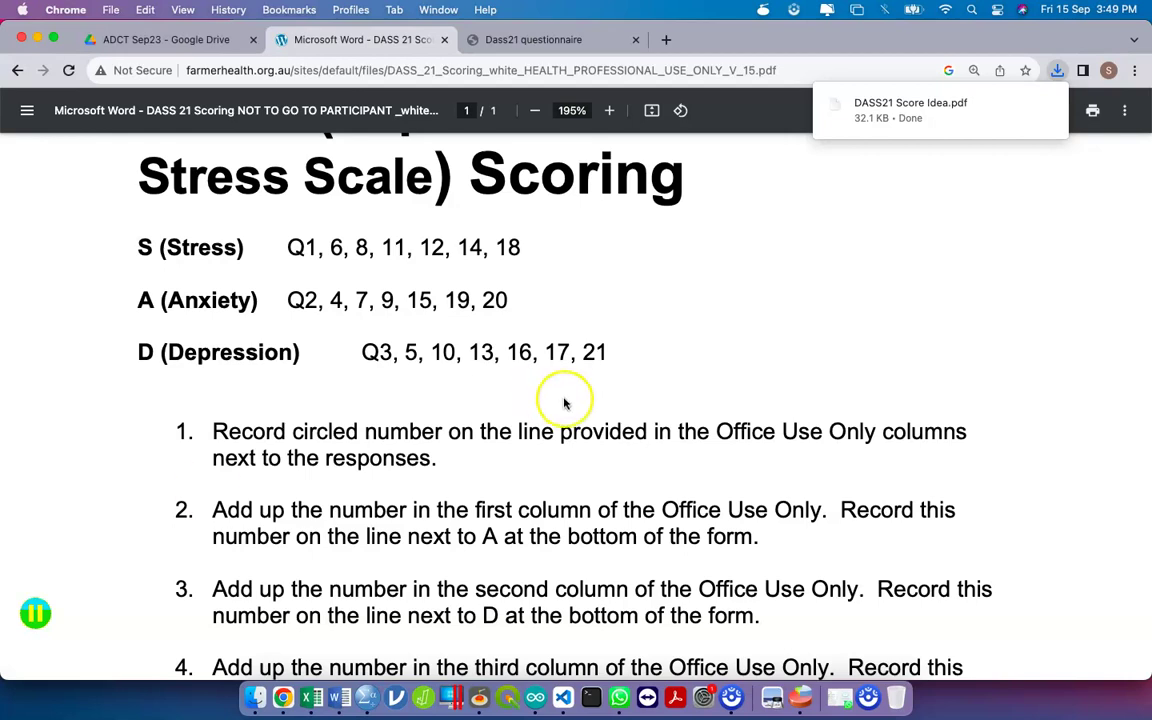
{"action": "key", "text": "ctrl+Up"}
{"action": "key", "text": "Left"}
{"action": "key", "text": "Return"}
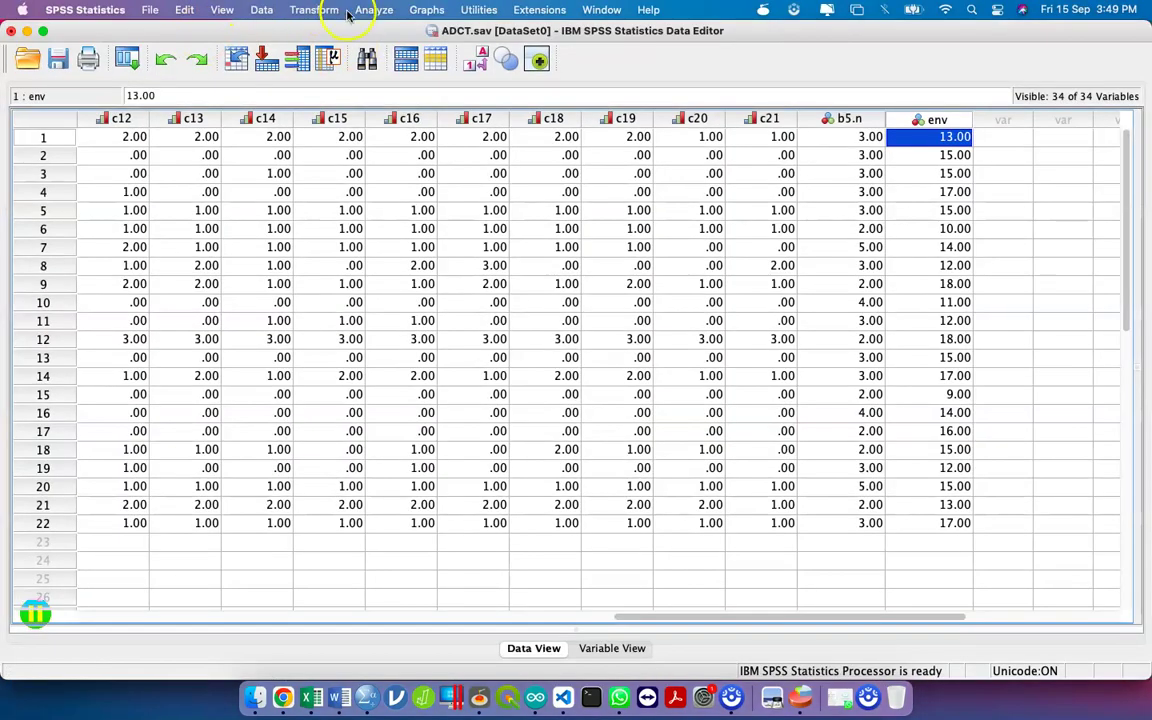
{"action": "left_click", "coordinate": [314, 10]}
{"action": "left_click", "coordinate": [330, 31]}
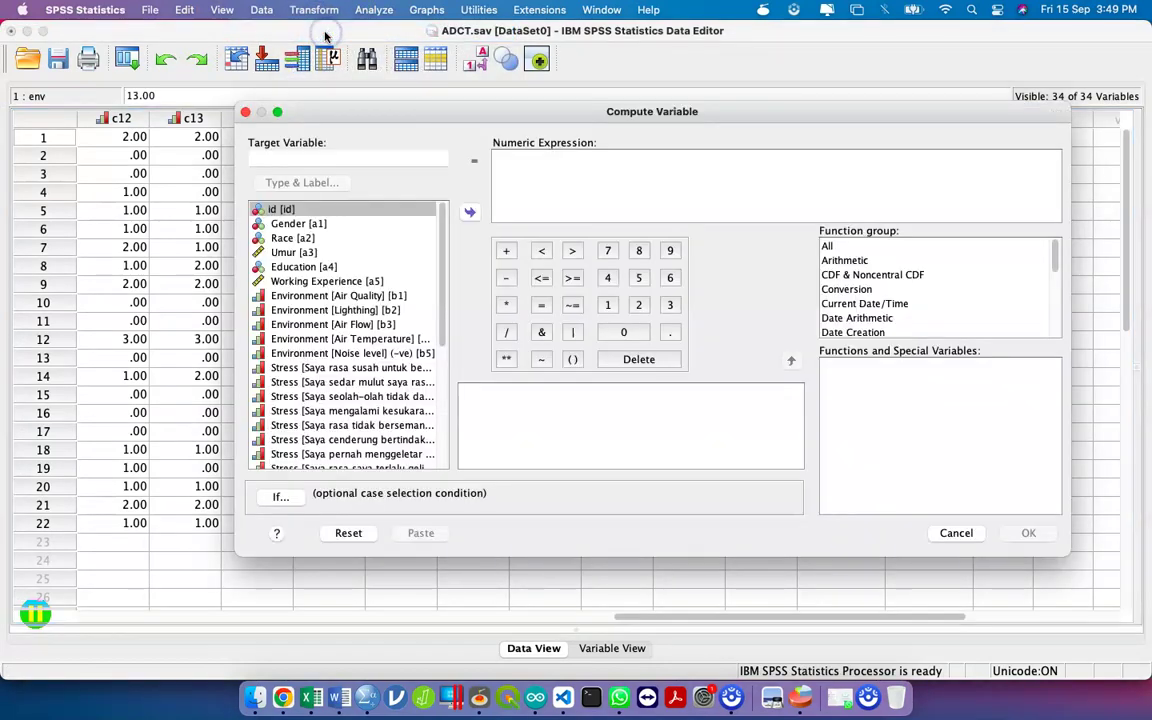
{"action": "left_click", "coordinate": [956, 533]}
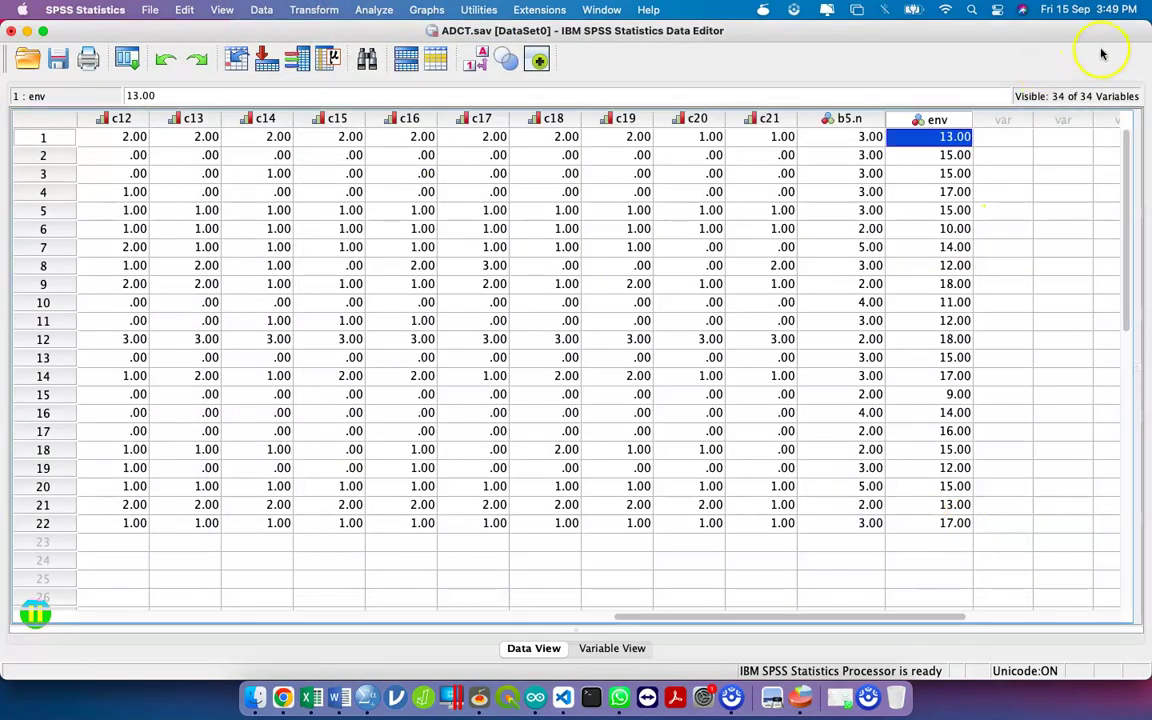
Move the SPSS data window down off the scoring PDF, switch to PSPP and place its data editor beside the PDF's item lists
{"action": "left_click_drag", "start_coordinate": [1068, 35], "coordinate": [1150, 624]}
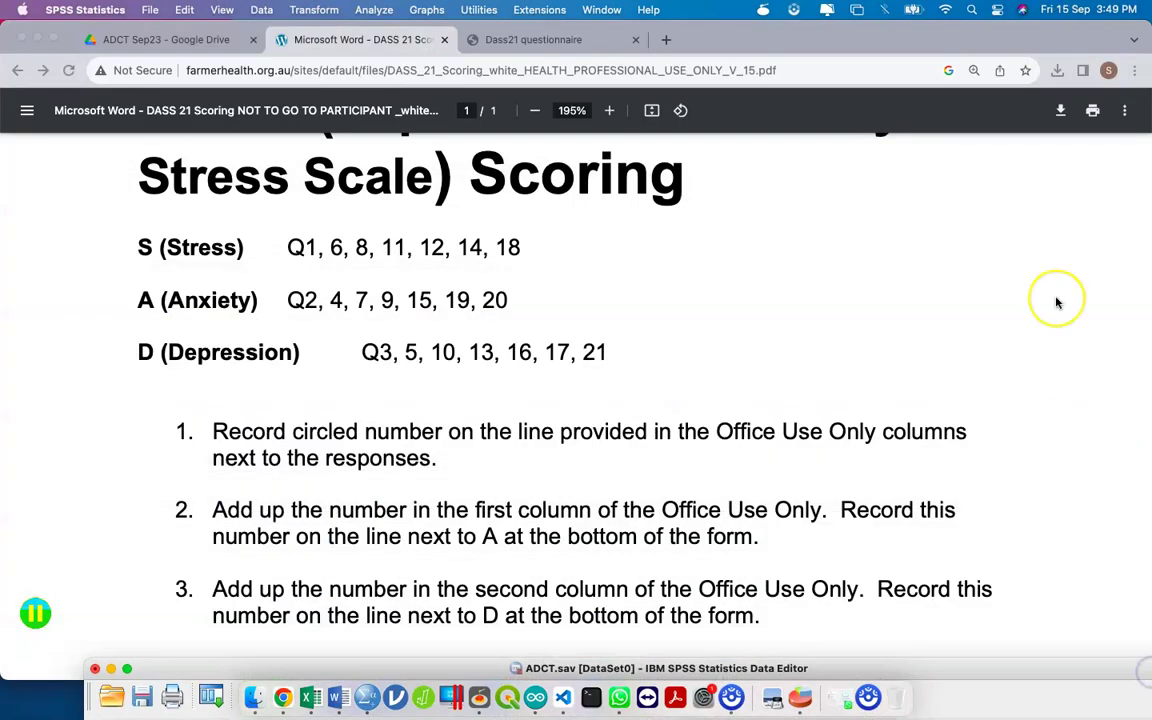
{"action": "key", "text": "ctrl+Up"}
{"action": "key", "text": "Up"}
{"action": "key", "text": "Left"}
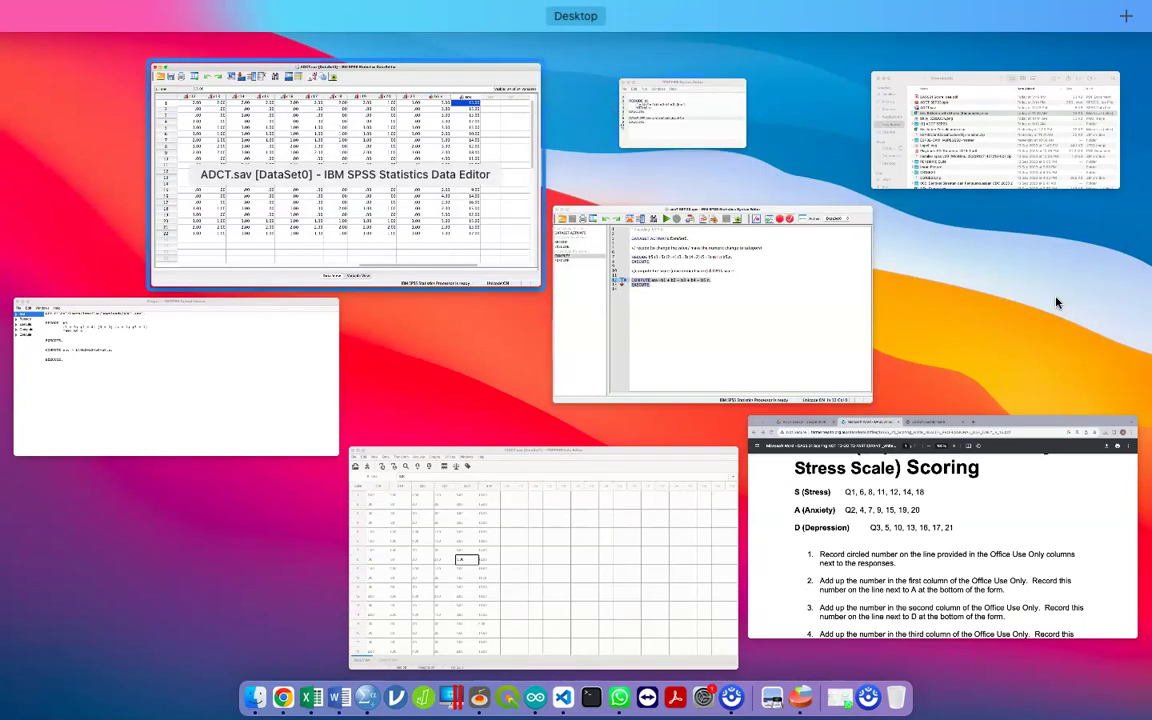
{"action": "key", "text": "Down"}
{"action": "key", "text": "Return"}
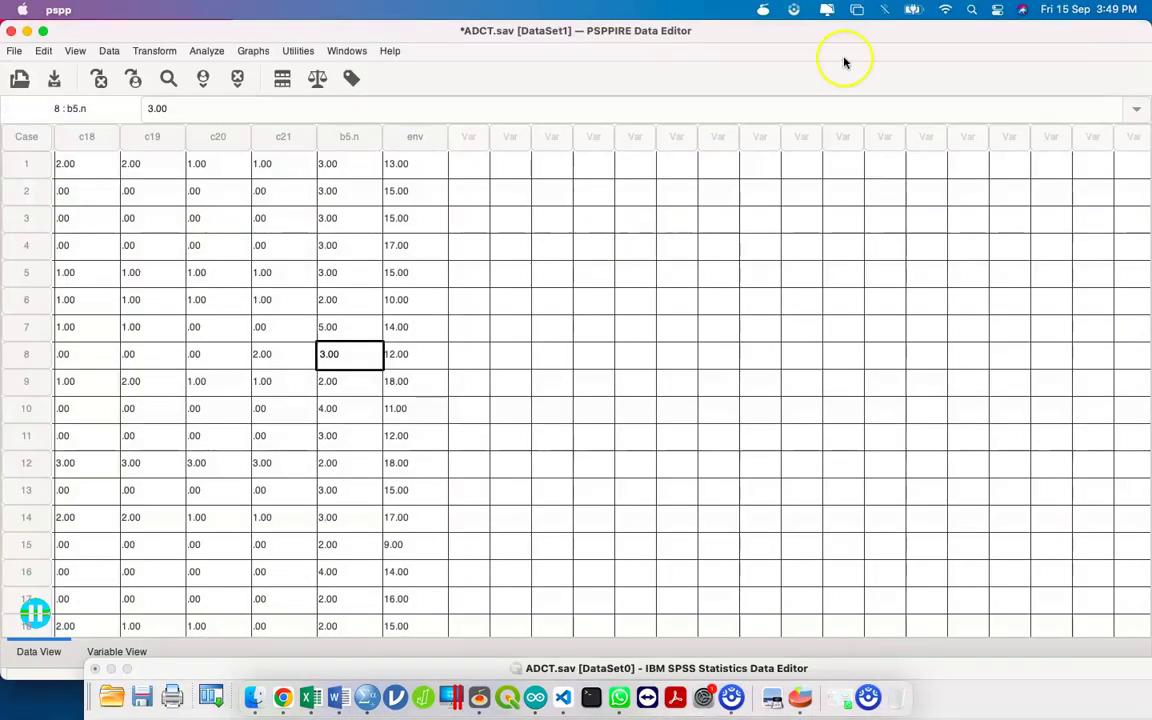
{"action": "left_click_drag", "start_coordinate": [828, 31], "coordinate": [1135, 28]}
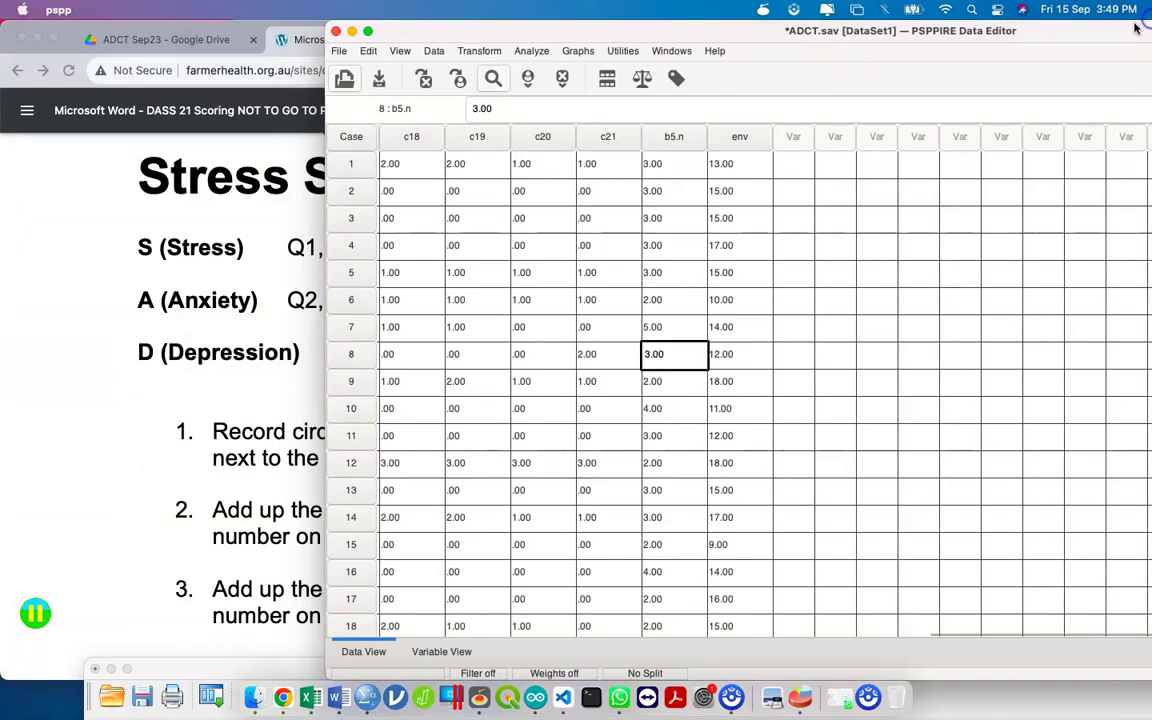
{"action": "left_click_drag", "start_coordinate": [957, 30], "coordinate": [1147, 30]}
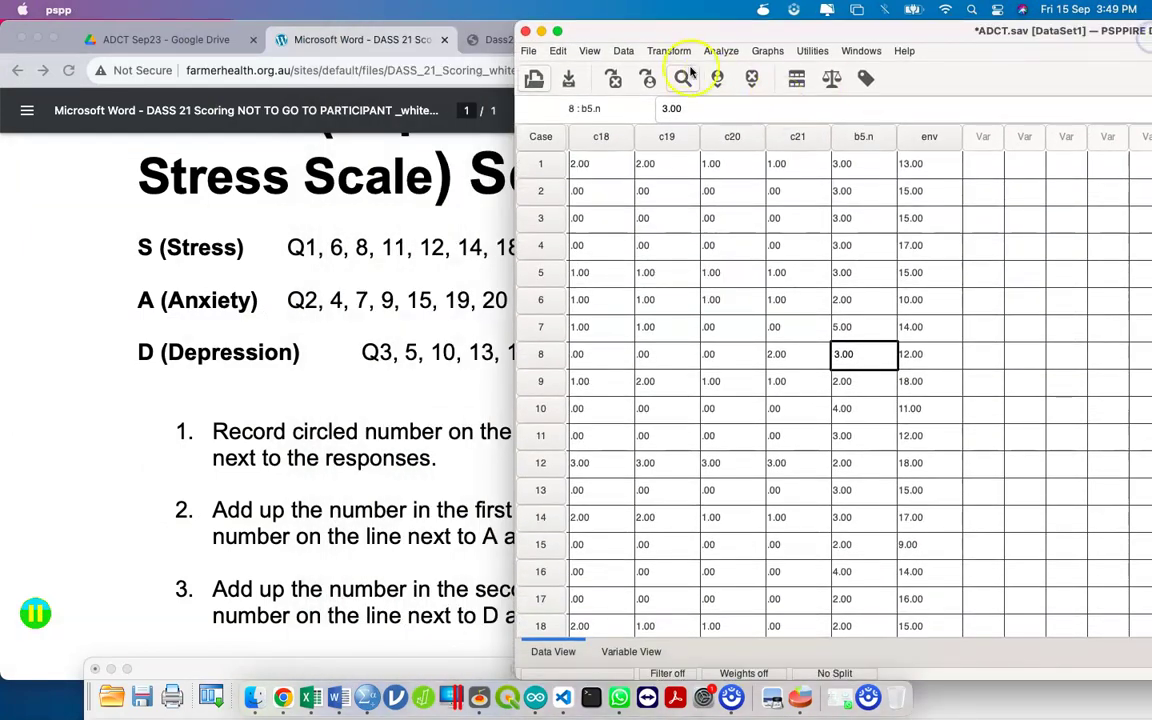
Begin a new Compute Variable with target variable stress, clear the previous env expression and place the dialog beside the PDF's item lists
{"action": "left_click", "coordinate": [669, 50]}
{"action": "left_click", "coordinate": [682, 70]}
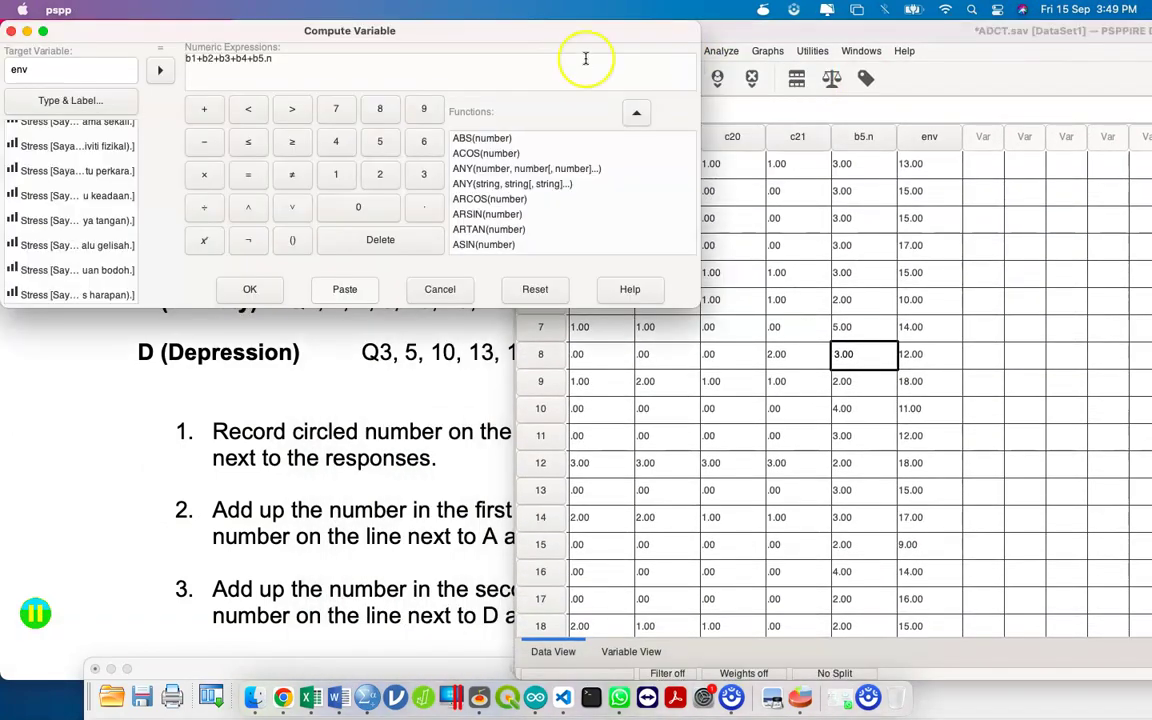
{"action": "left_click_drag", "start_coordinate": [532, 31], "coordinate": [1074, 178]}
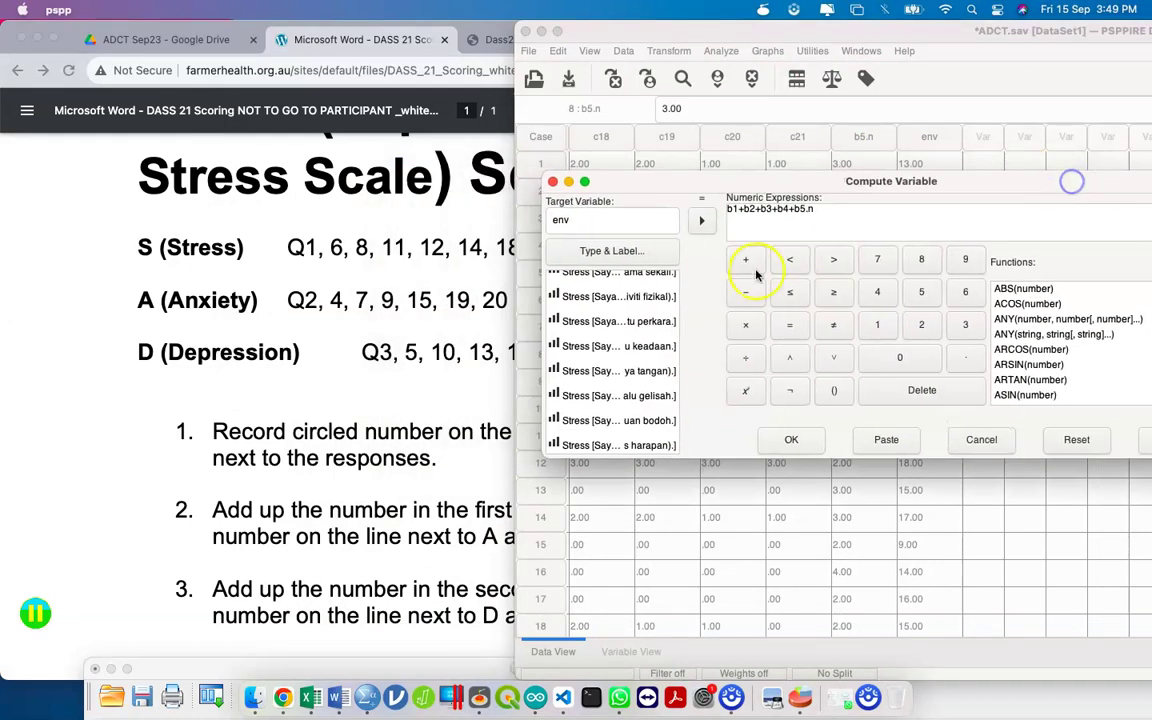
{"action": "double_click", "coordinate": [629, 220]}
{"action": "type", "text": "stress"}
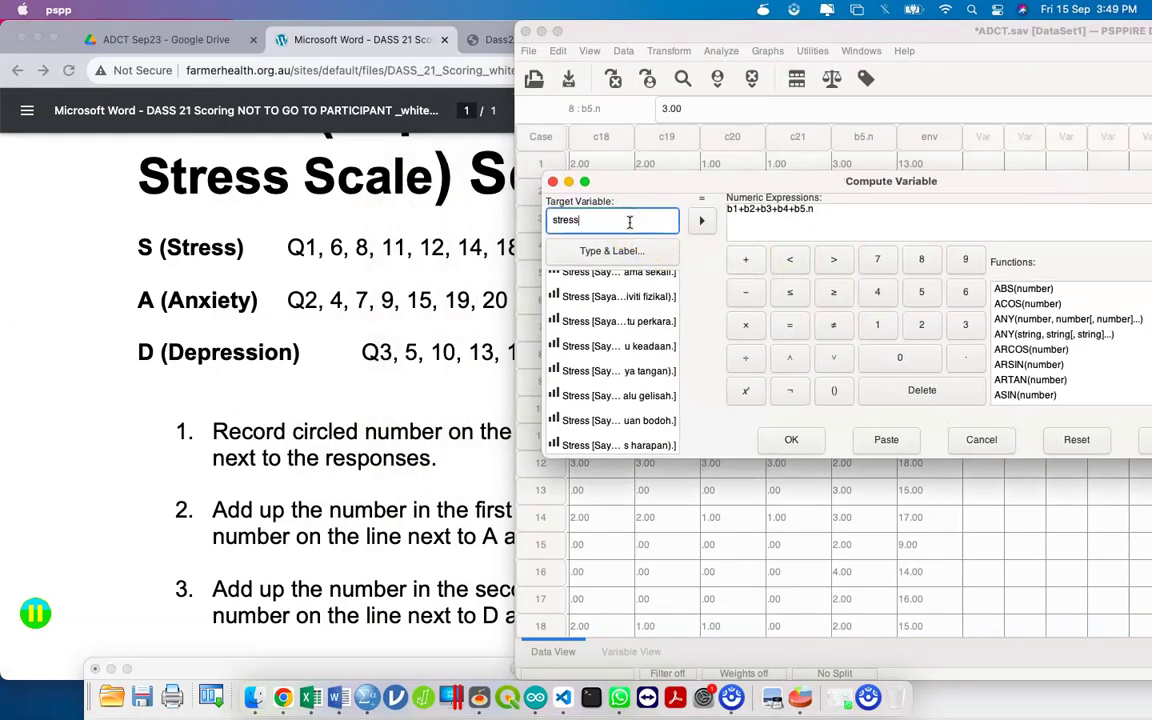
{"action": "triple_click", "coordinate": [776, 210]}
{"action": "key", "text": "BackSpace"}
Enlarge the Compute Variable dialog and check the variable details of one of the Stress items in the variable list
{"action": "scroll", "coordinate": [625, 350], "scroll_direction": "down", "scroll_amount": 3}
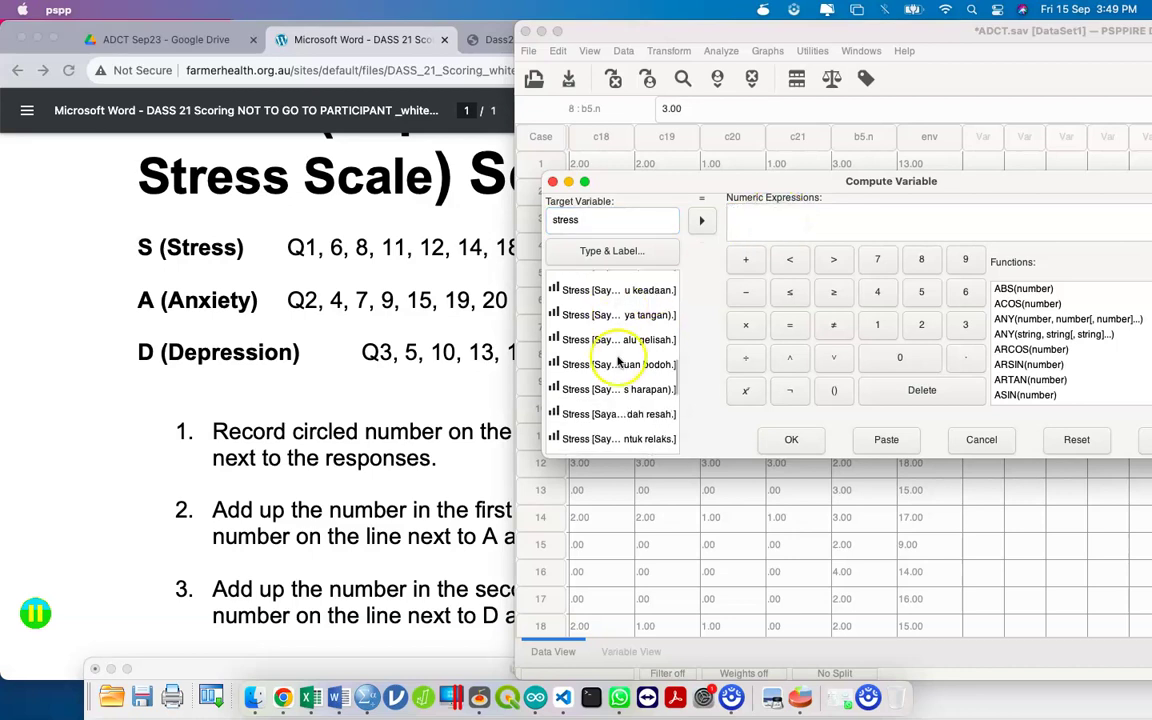
{"action": "left_click_drag", "start_coordinate": [548, 458], "coordinate": [442, 536]}
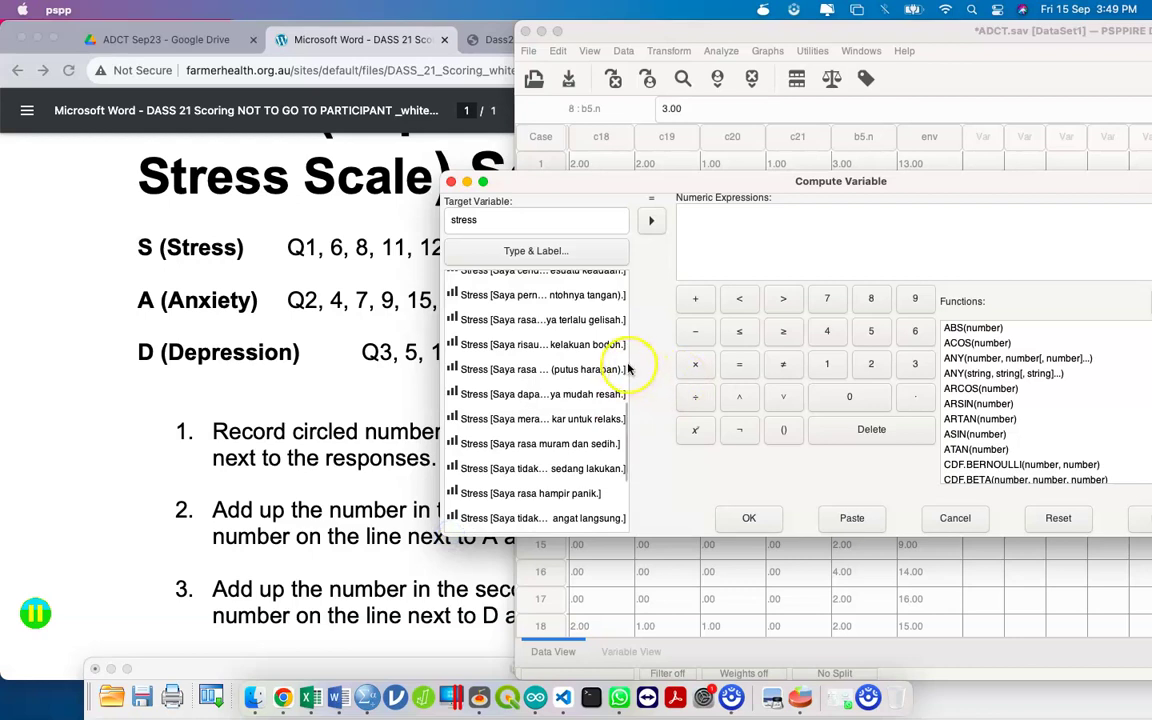
{"action": "right_click", "coordinate": [578, 361]}
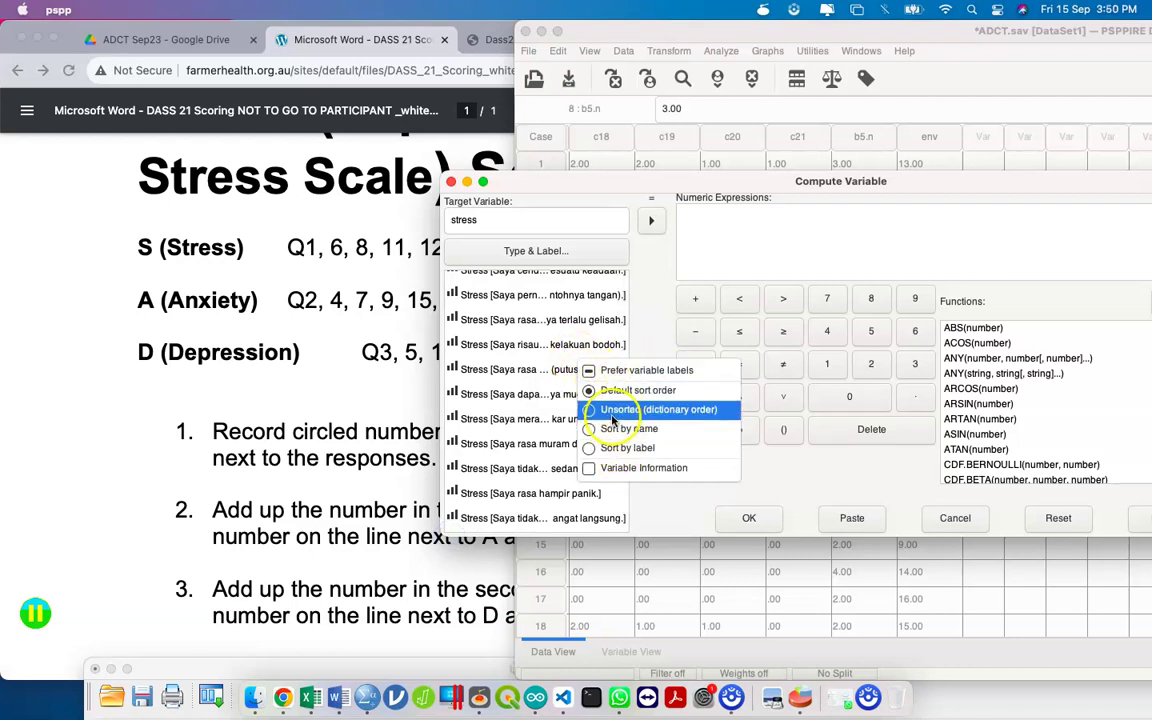
{"action": "left_click", "coordinate": [600, 467]}
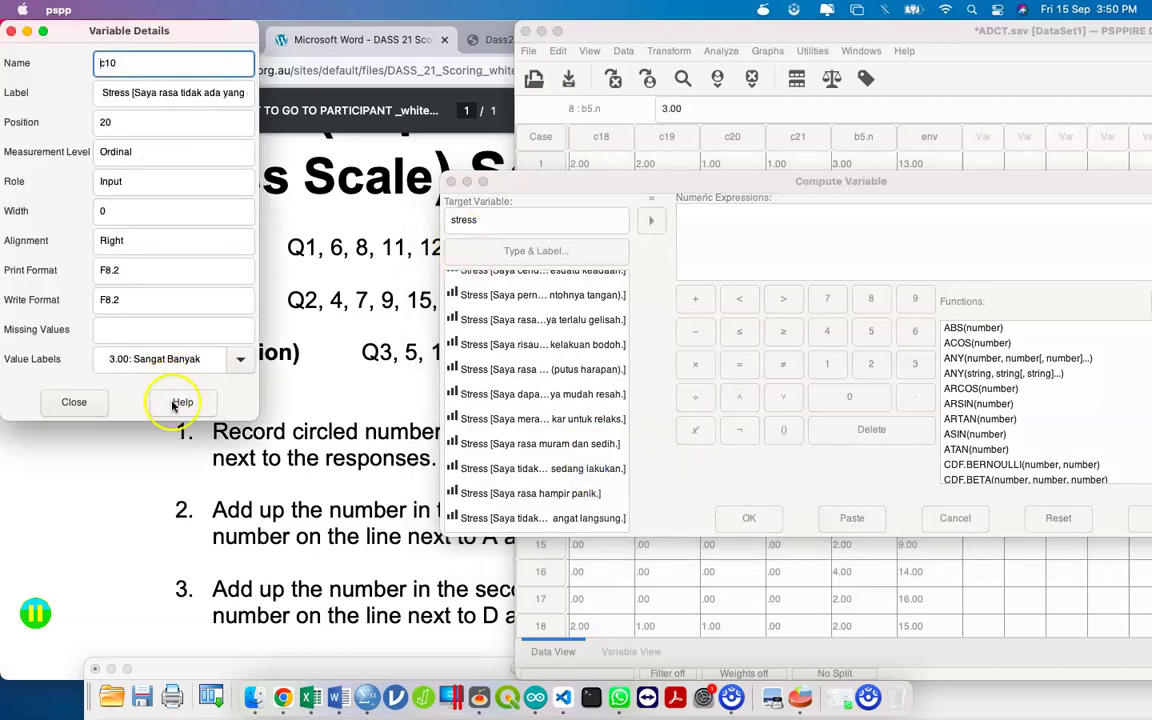
{"action": "left_click", "coordinate": [74, 401]}
Enter the first part of the stress expression as c1 + C6 + c8 + c11 +c12
{"action": "scroll", "coordinate": [569, 400], "scroll_direction": "up", "scroll_amount": 2}
{"action": "scroll", "coordinate": [569, 400], "scroll_direction": "up", "scroll_amount": 5}
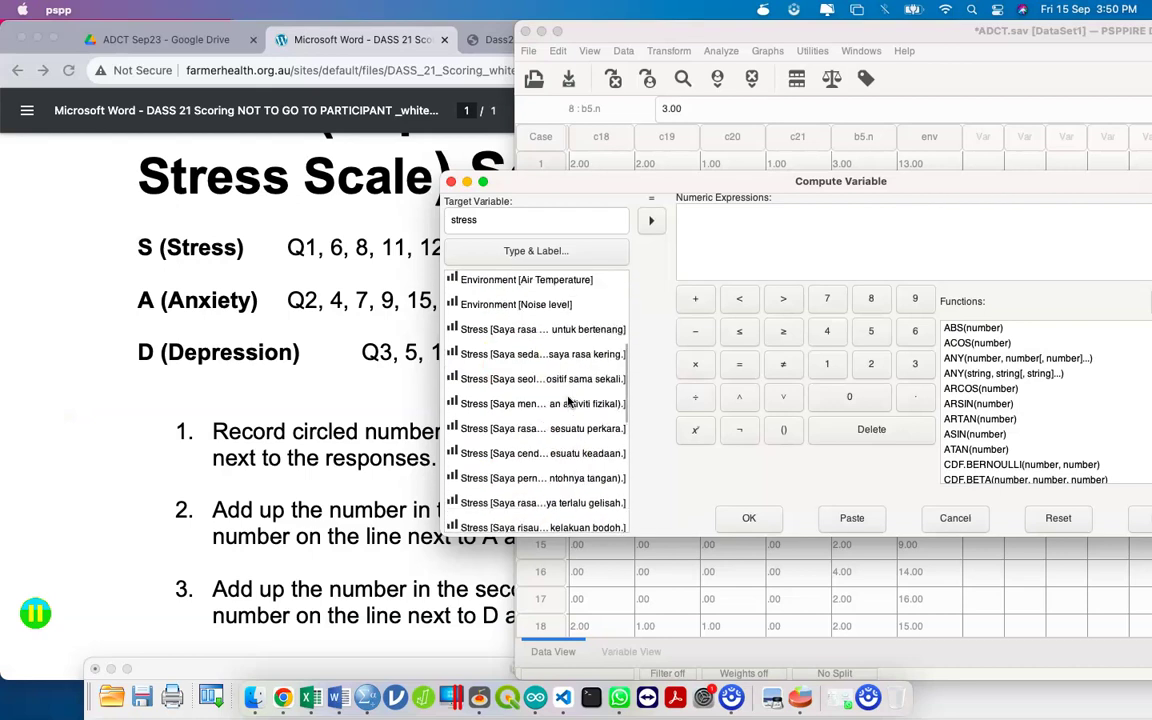
{"action": "left_click", "coordinate": [565, 338]}
{"action": "left_click", "coordinate": [695, 298]}
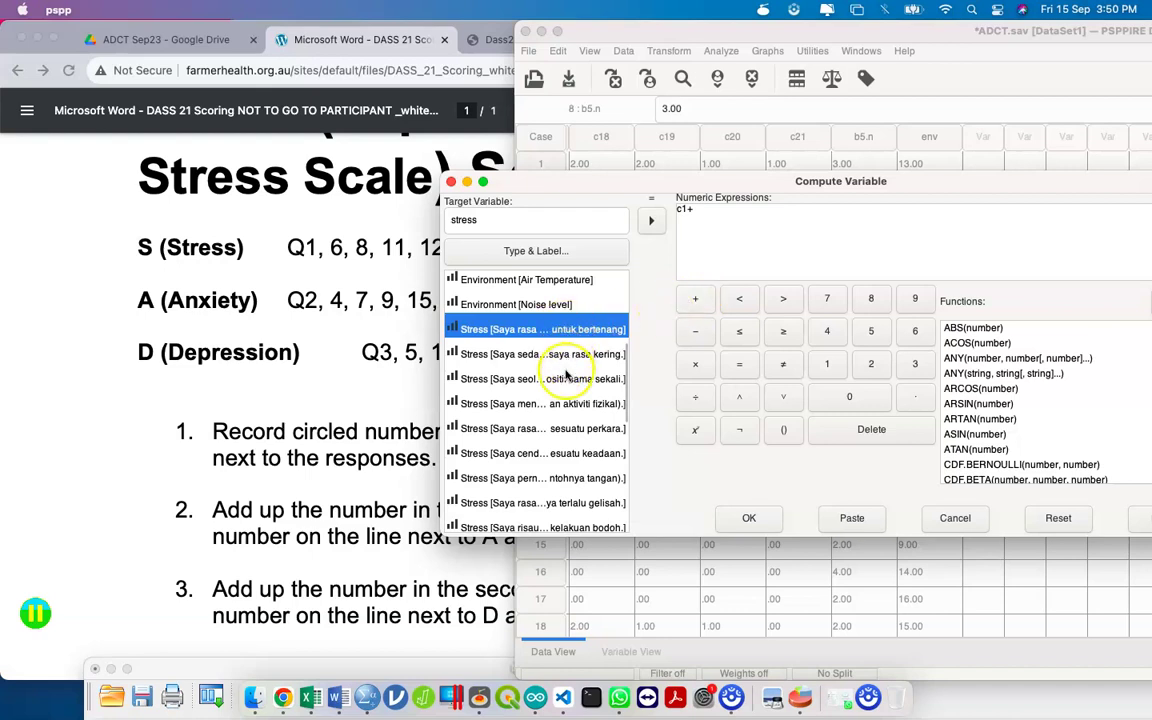
{"action": "left_click", "coordinate": [558, 453]}
{"action": "left_click", "coordinate": [692, 302]}
{"action": "key", "text": "BackSpace"}
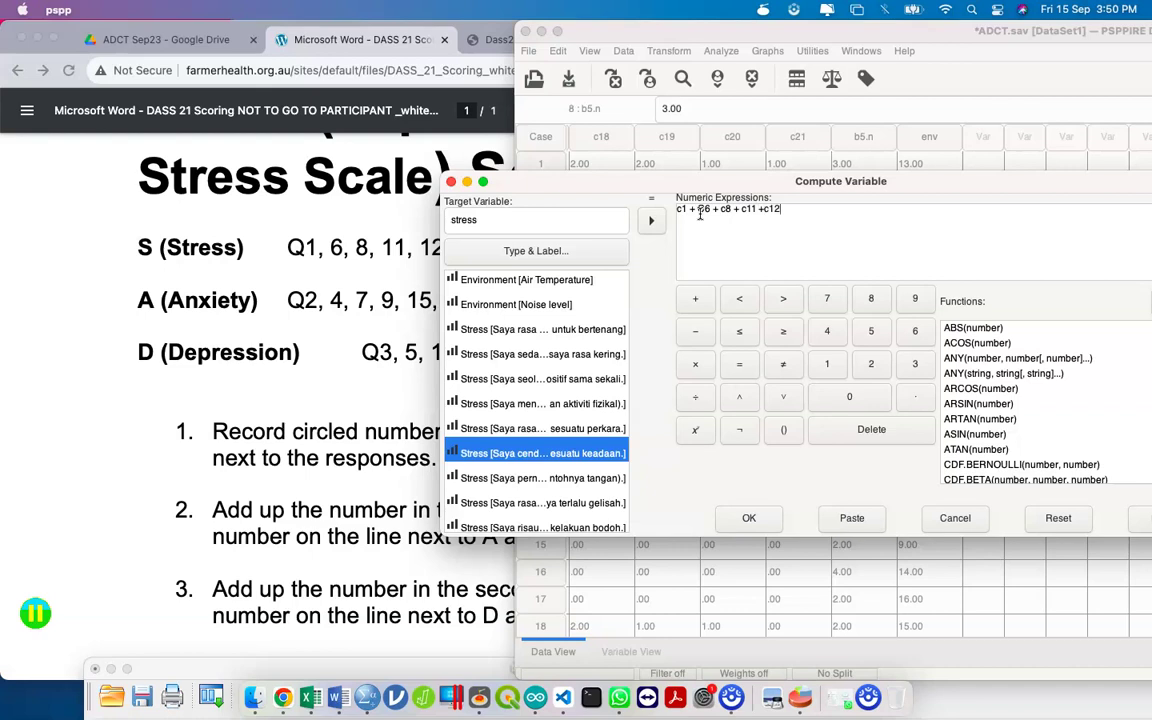
Rearrange the windows to uncover the full Stress item list and extend the stress expression with + c14 +c18
{"action": "left_click_drag", "start_coordinate": [692, 176], "coordinate": [424, 295]}
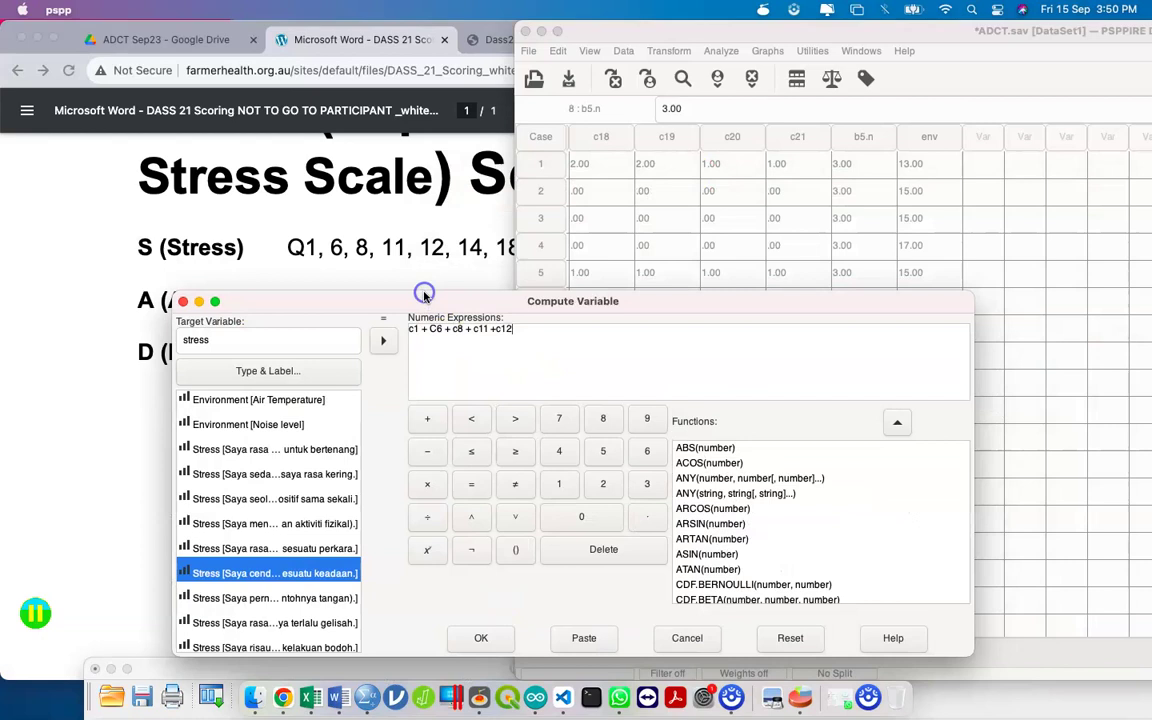
{"action": "left_click_drag", "start_coordinate": [518, 31], "coordinate": [589, 31]}
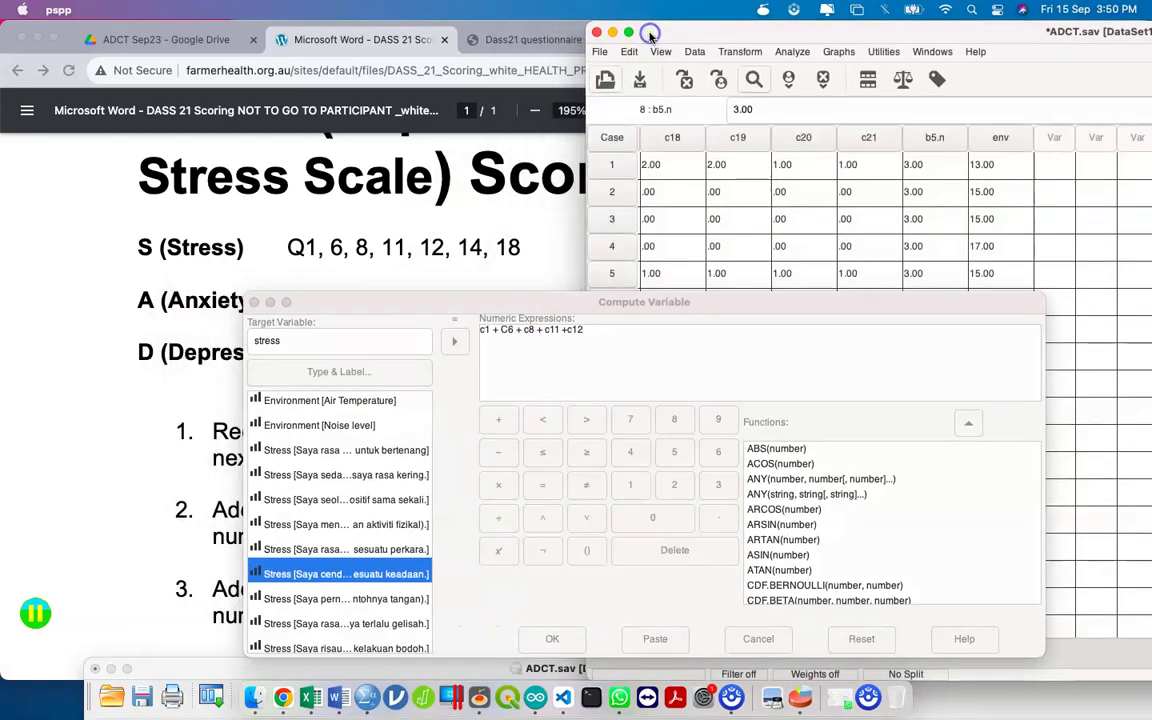
{"action": "left_click", "coordinate": [639, 303]}
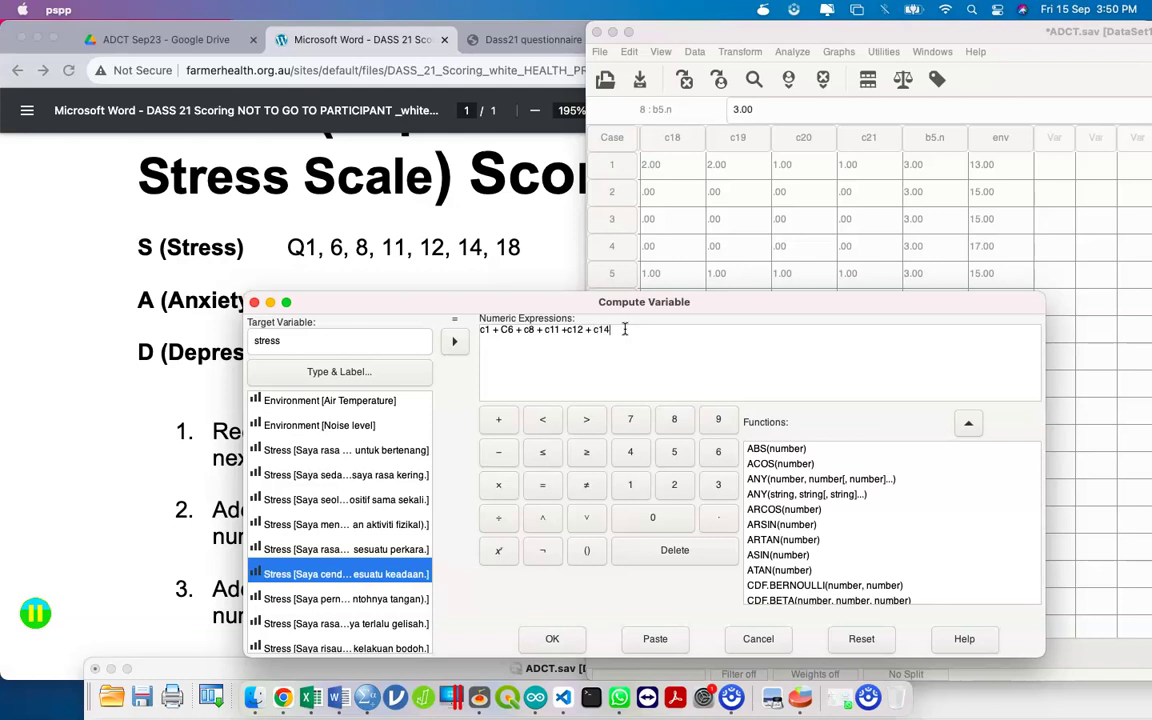
{"action": "left_click_drag", "start_coordinate": [617, 301], "coordinate": [700, 69]}
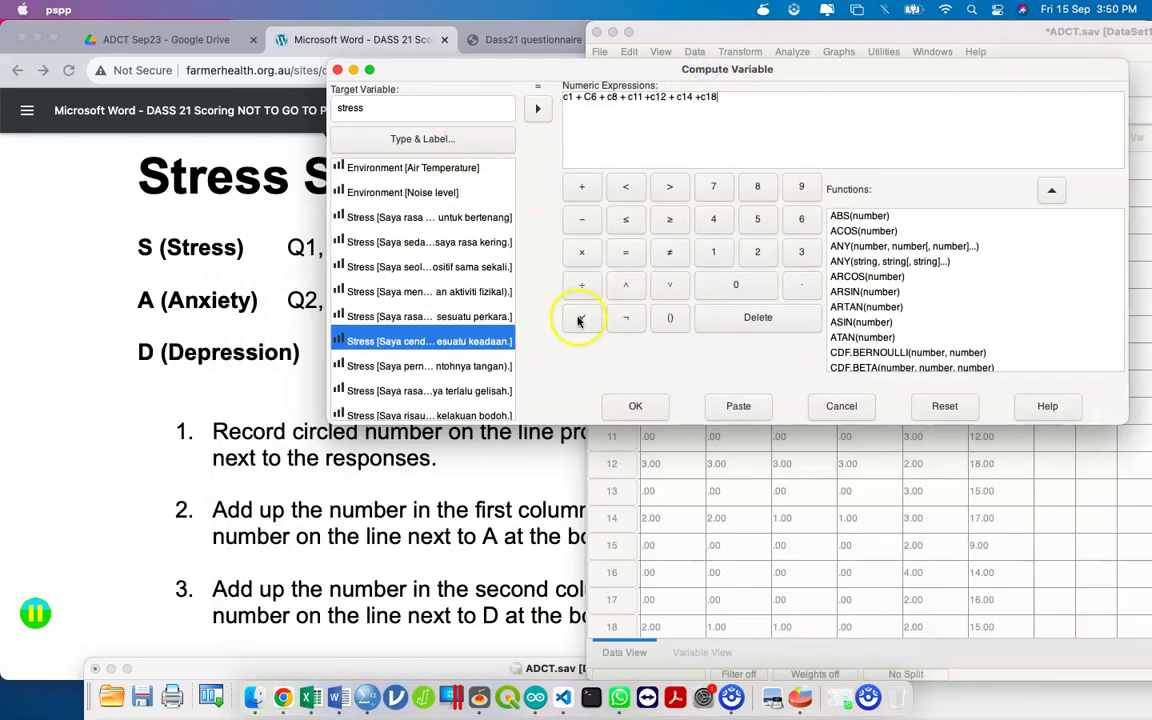
Send the stress computation to the syntax file and bring the PSPP syntax editor to the front
{"action": "left_click", "coordinate": [738, 407]}
{"action": "key", "text": "ctrl+Up"}
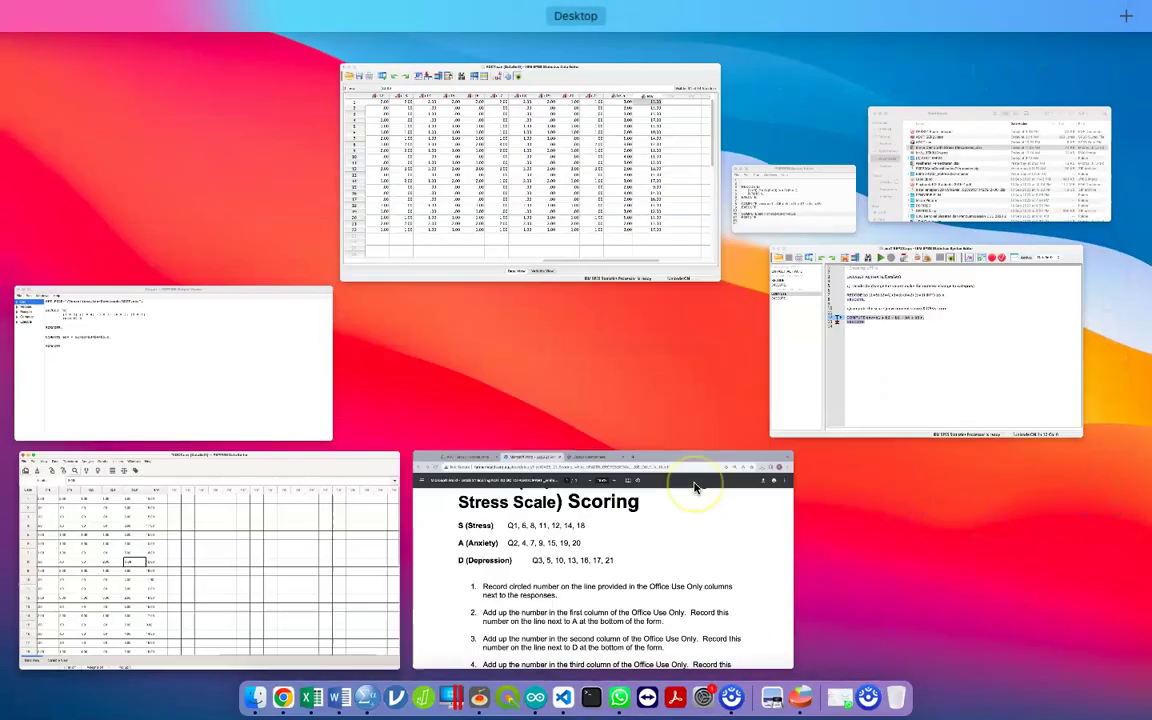
{"action": "left_click", "coordinate": [790, 200]}
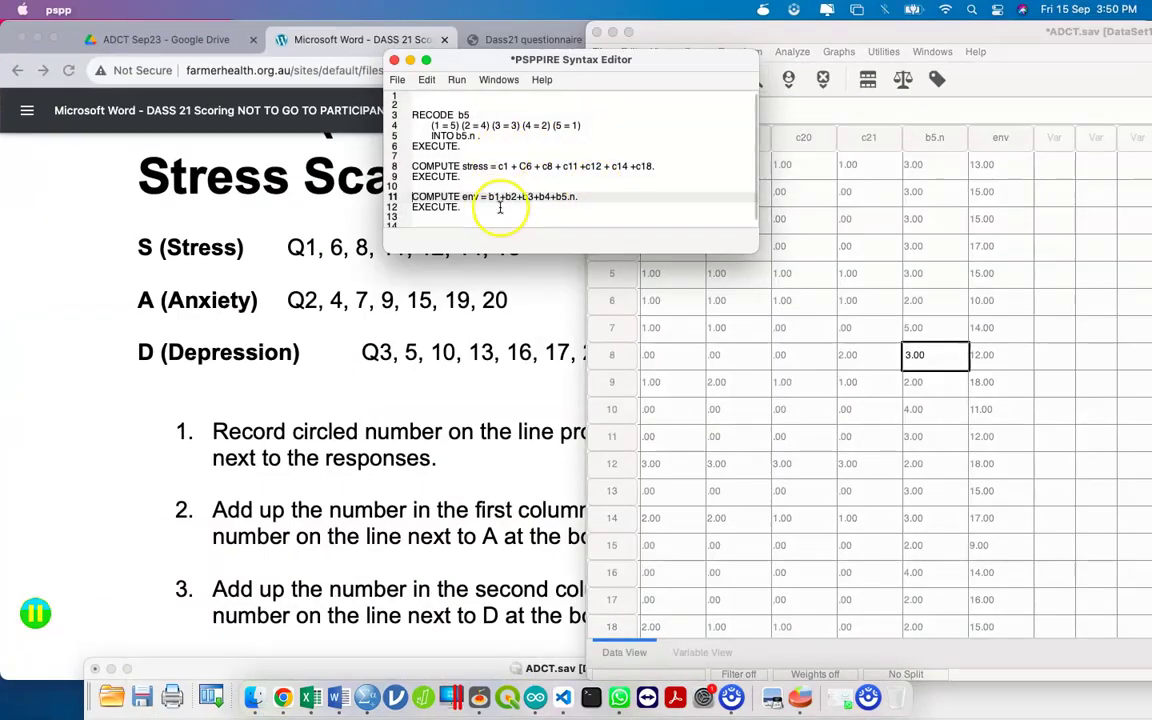
Move the COMPUTE stress block with its EXECUTE line below the COMPUTE env block in the syntax
{"action": "left_click_drag", "start_coordinate": [462, 177], "coordinate": [399, 167]}
{"action": "key", "text": "ctrl+c"}
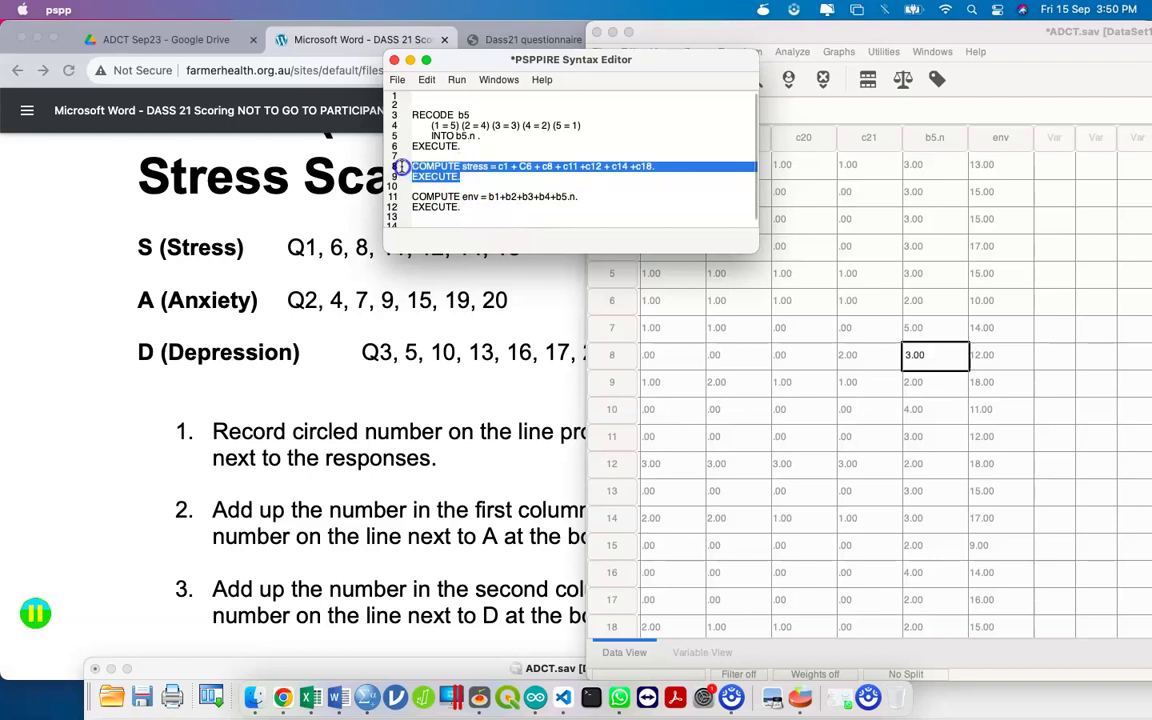
{"action": "key", "text": "BackSpace"}
{"action": "key", "text": "Delete"}
{"action": "key", "text": "BackSpace"}
{"action": "left_click", "coordinate": [470, 193]}
{"action": "key", "text": "ctrl+v"}
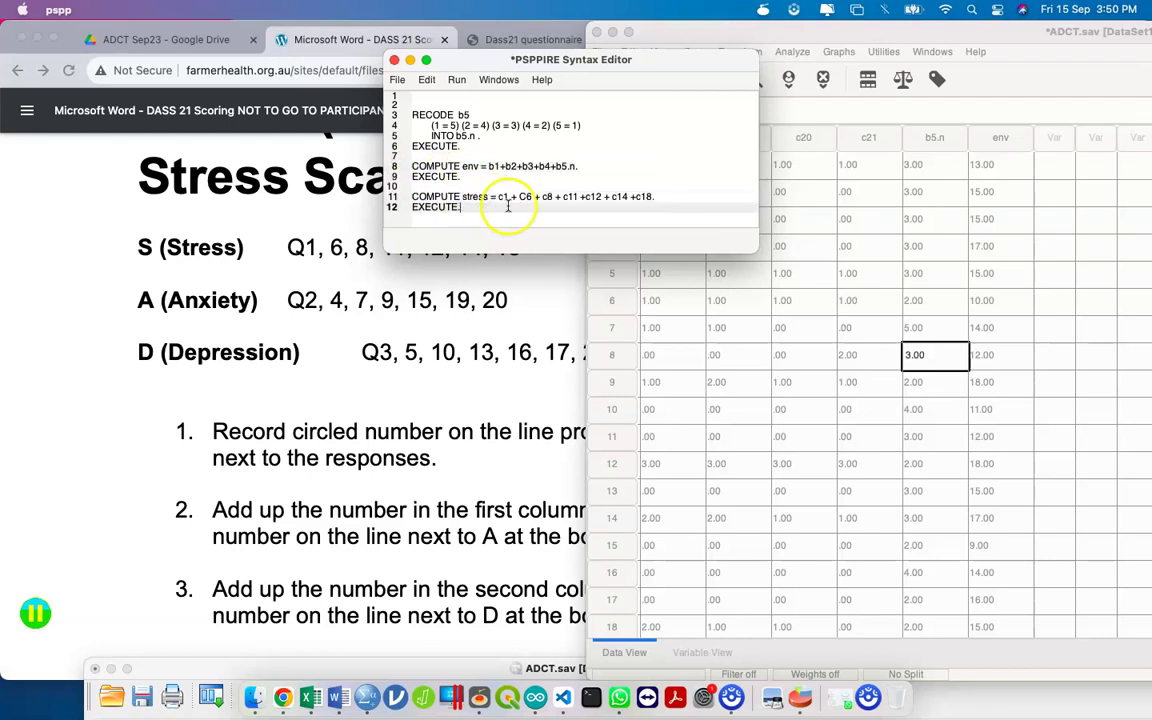
Duplicate the COMPUTE stress block with its EXECUTE line below the original, separated by one blank line
{"action": "left_click", "coordinate": [548, 196]}
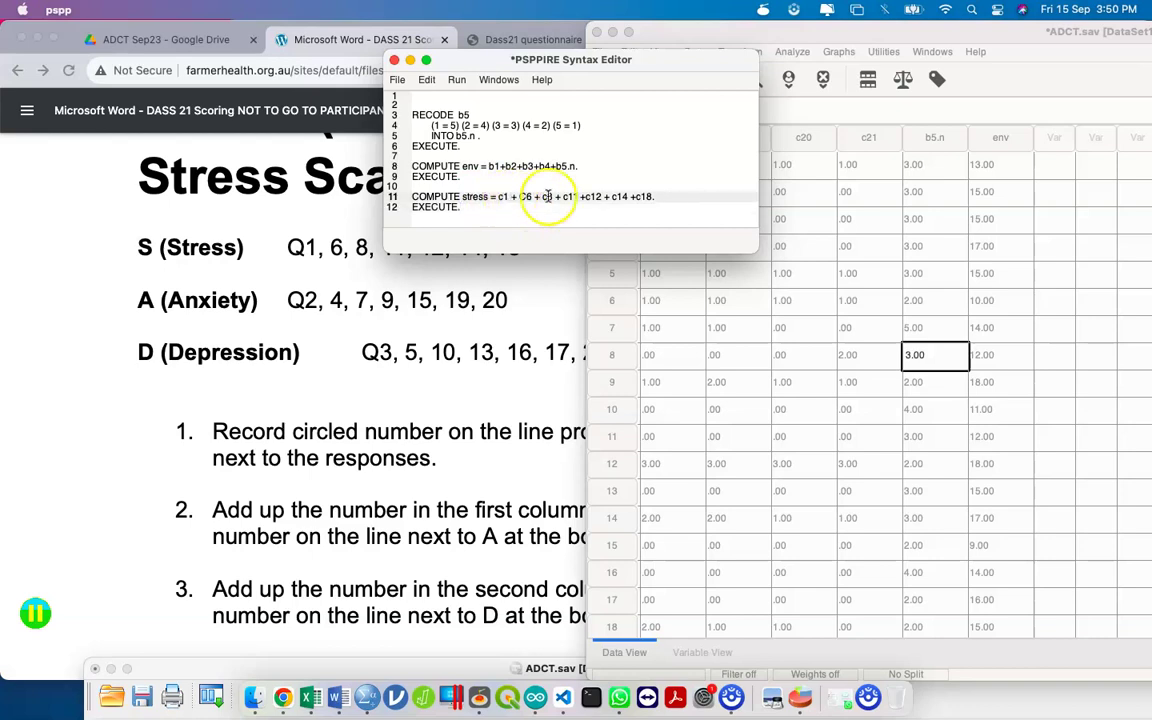
{"action": "triple_click", "coordinate": [607, 204]}
{"action": "key", "text": "ctrl+c"}
{"action": "left_click", "coordinate": [607, 204]}
{"action": "key", "text": "Return"}
{"action": "key", "text": "Return"}
{"action": "key", "text": "Return"}
{"action": "key", "text": "ctrl+v"}
{"action": "key", "text": "BackSpace"}
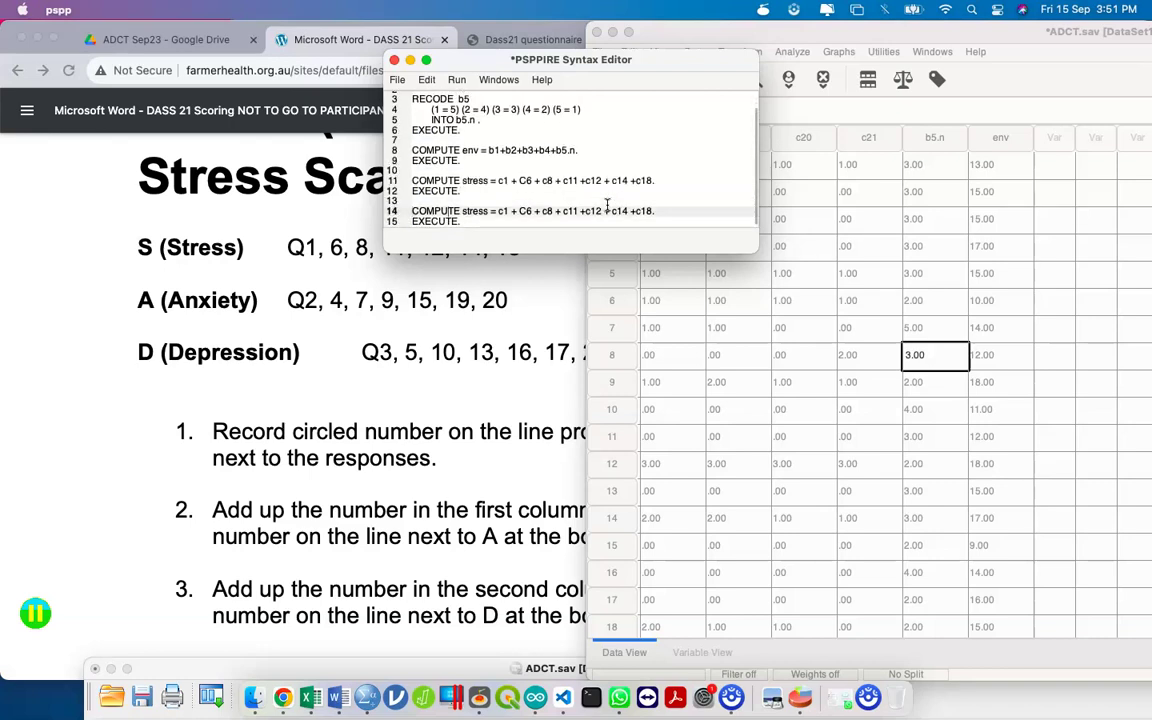
Rename the target variable in the duplicated stress block to anxiety
{"action": "key", "text": "shift+Right"}
{"action": "key", "text": "shift+Right"}
{"action": "key", "text": "shift+Right"}
{"action": "key", "text": "shift+Right"}
{"action": "key", "text": "shift+Right"}
{"action": "type", "text": "anxiety"}
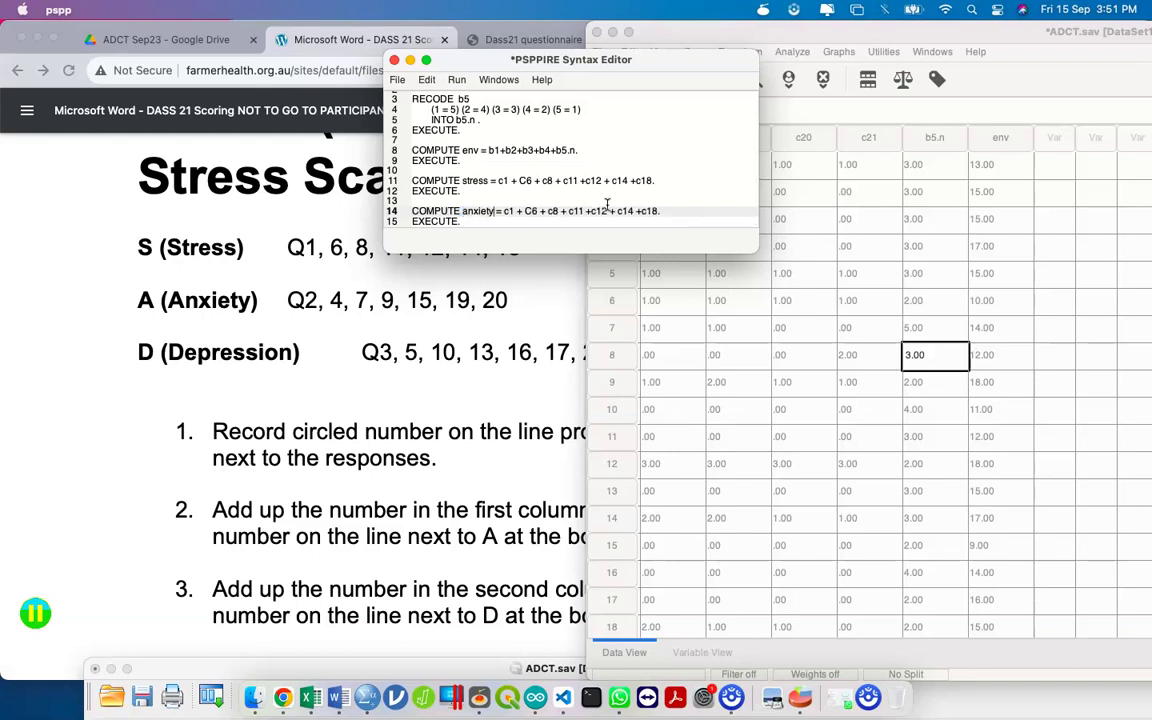
Replace the items in the anxiety expression with c2 + C4 + c7 + c9 +c15 + c19 +c20
{"action": "key", "text": "BackSpace"}
{"action": "type", "text": "2"}
{"action": "key", "text": "BackSpace"}
{"action": "type", "text": "4"}
{"action": "key", "text": "BackSpace"}
{"action": "type", "text": "7"}
{"action": "key", "text": "Right"}
{"action": "key", "text": "BackSpace"}
{"action": "key", "text": "BackSpace"}
{"action": "type", "text": "9"}
{"action": "key", "text": "BackSpace"}
{"action": "type", "text": "5"}
{"action": "key", "text": "BackSpace"}
{"action": "key", "text": "BackSpace"}
{"action": "type", "text": "19 +c20."}
{"action": "key", "text": "Down"}
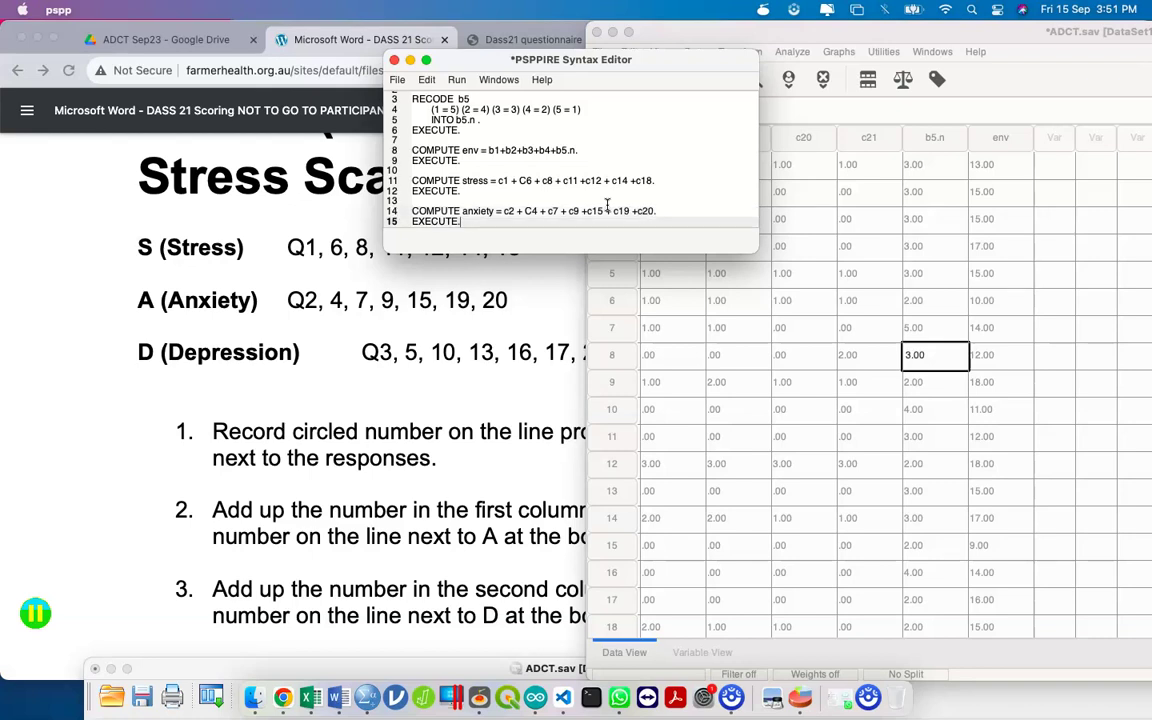
Duplicate the COMPUTE anxiety block with its EXECUTE line at the end of the syntax
{"action": "key", "text": "shift+Up"}
{"action": "key", "text": "shift+Home"}
{"action": "key", "text": "ctrl+c"}
{"action": "key", "text": "Right"}
{"action": "key", "text": "Return"}
{"action": "key", "text": "Return"}
{"action": "key", "text": "Return"}
{"action": "key", "text": "ctrl+v"}
{"action": "key", "text": "Delete"}
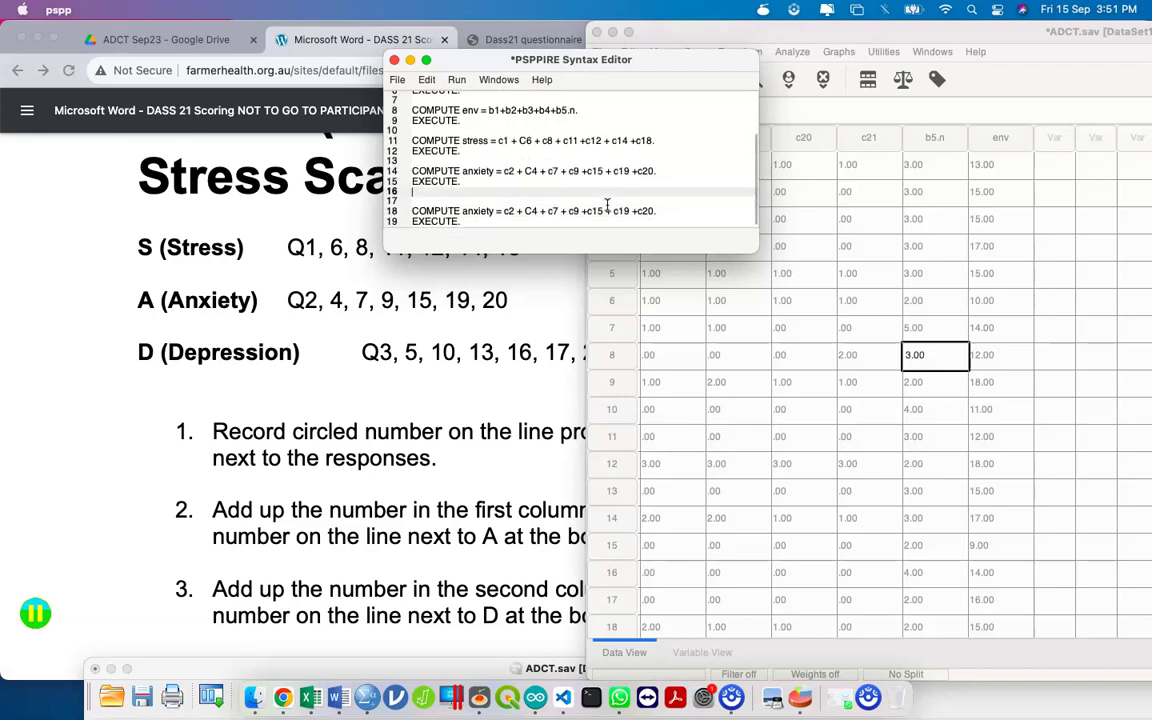
Rename the target variable in the duplicated anxiety block to depression
{"action": "key", "text": "shift+Right"}
{"action": "key", "text": "shift+Right"}
{"action": "key", "text": "shift+Right"}
{"action": "key", "text": "shift+Right"}
{"action": "key", "text": "shift+Right"}
{"action": "key", "text": "shift+Right"}
{"action": "type", "text": "depression"}
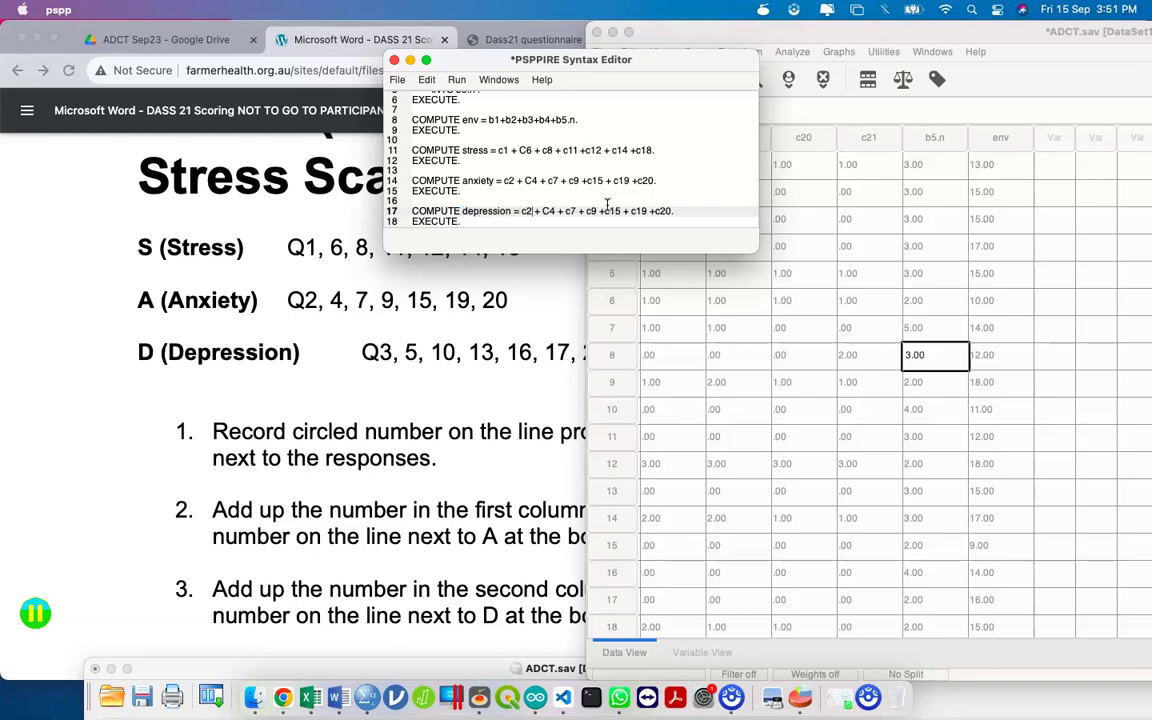
Replace the items in the depression expression with c3 + C5 + c10 + c13 +c16 + c17 +c21
{"action": "key", "text": "BackSpace"}
{"action": "type", "text": "3"}
{"action": "key", "text": "BackSpace"}
{"action": "type", "text": "5"}
{"action": "key", "text": "Right"}
{"action": "key", "text": "Right"}
{"action": "key", "text": "BackSpace"}
{"action": "type", "text": "10"}
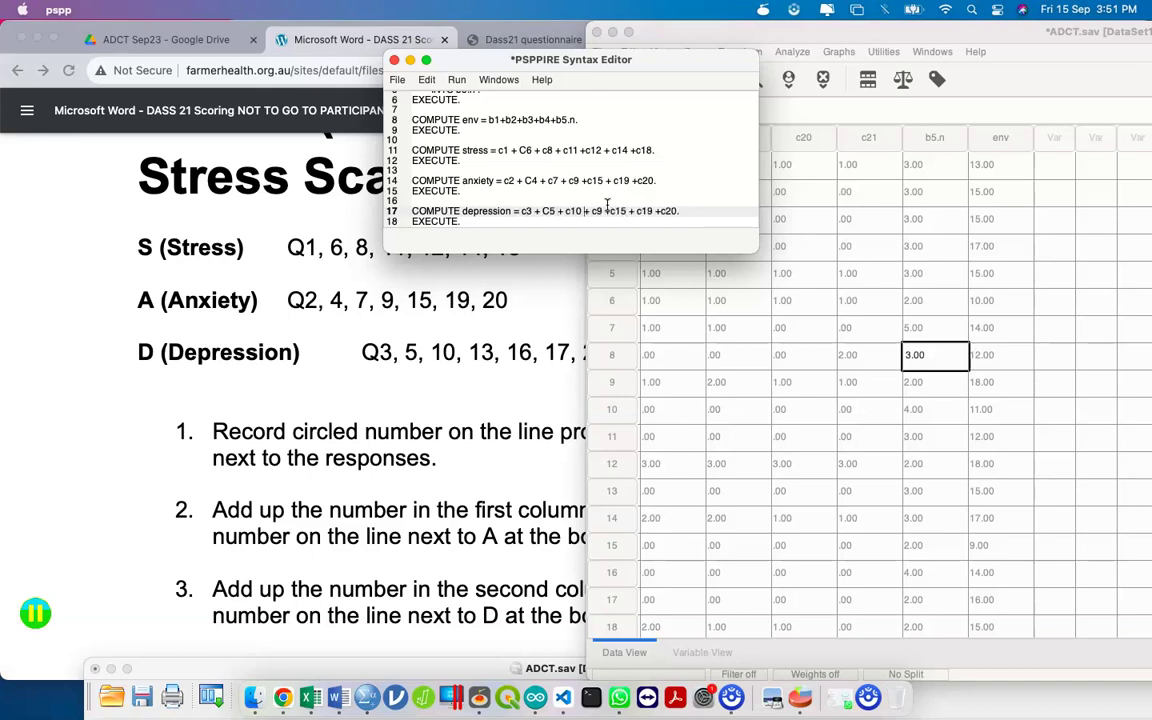
{"action": "key", "text": "BackSpace"}
{"action": "type", "text": "13"}
{"action": "key", "text": "BackSpace"}
{"action": "type", "text": "1"}
{"action": "key", "text": "BackSpace"}
{"action": "type", "text": "6"}
{"action": "key", "text": "BackSpace"}
{"action": "type", "text": "7"}
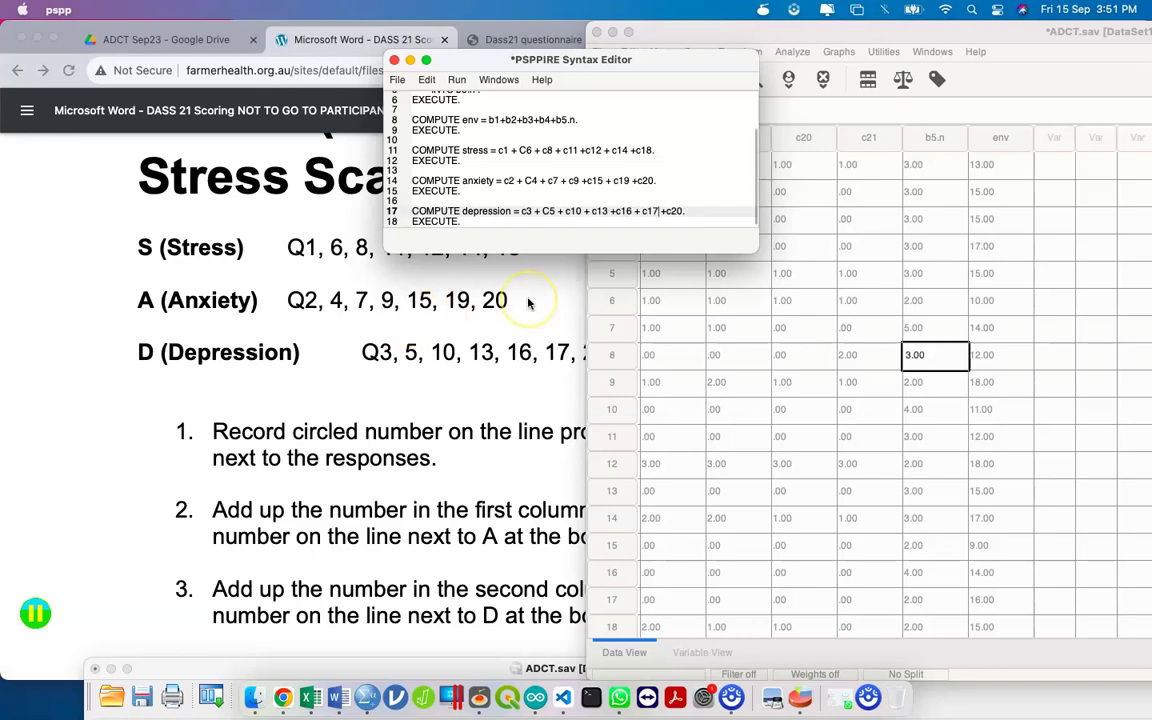
{"action": "key", "text": "Right"}
{"action": "key", "text": "Right"}
{"action": "key", "text": "BackSpace"}
{"action": "type", "text": "2"}
Check the complete Depression item list in the scoring PDF in Chrome, and return to the PSPP syntax editor
{"action": "left_click", "coordinate": [399, 381]}
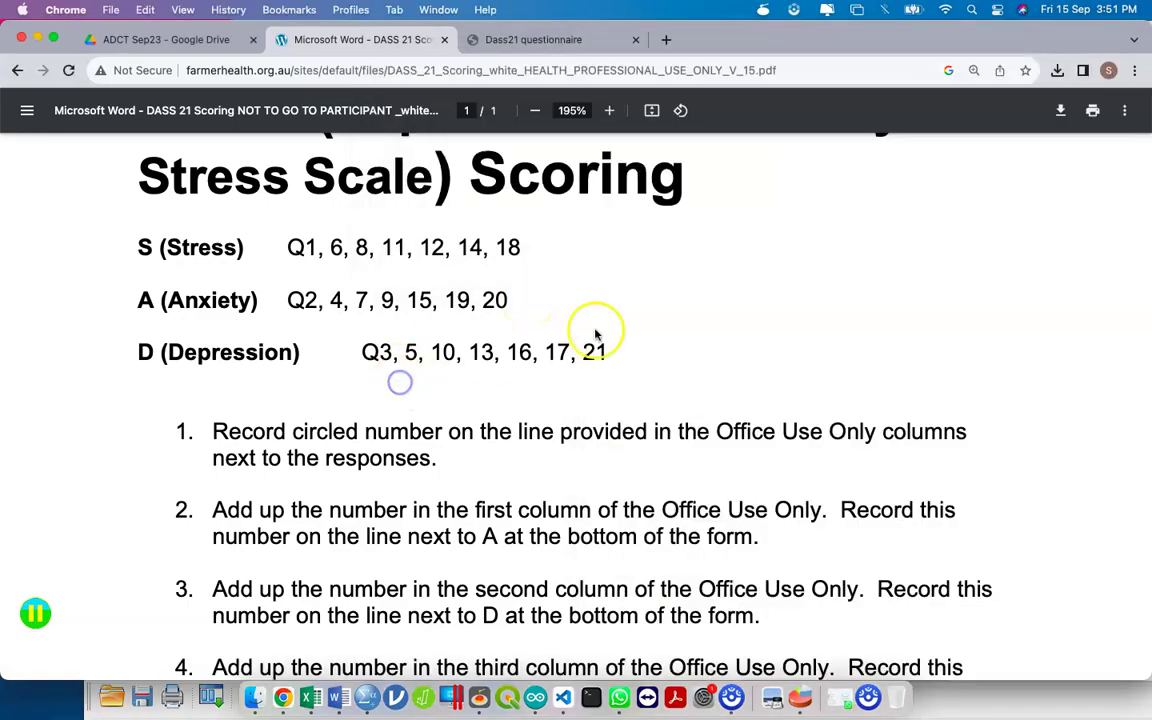
{"action": "key", "text": "ctrl+Up"}
{"action": "left_click", "coordinate": [800, 195]}
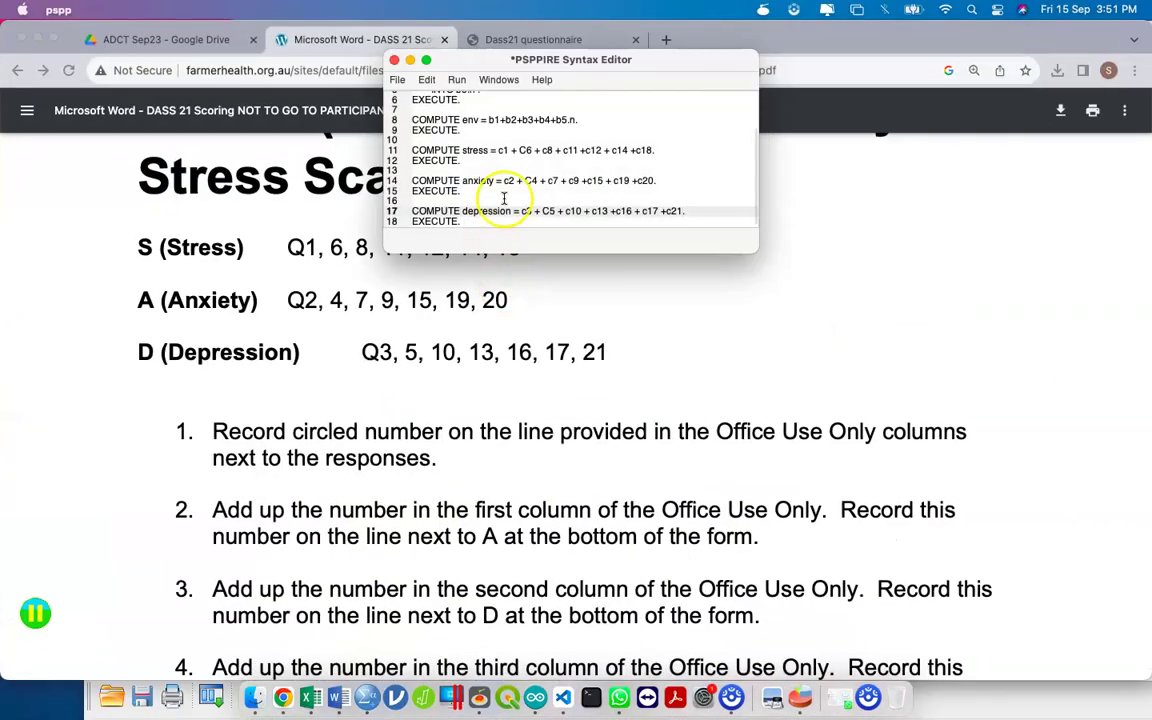
Run only the stress, anxiety and depression COMPUTE blocks from the syntax
{"action": "left_click", "coordinate": [418, 129], "text": "shift"}
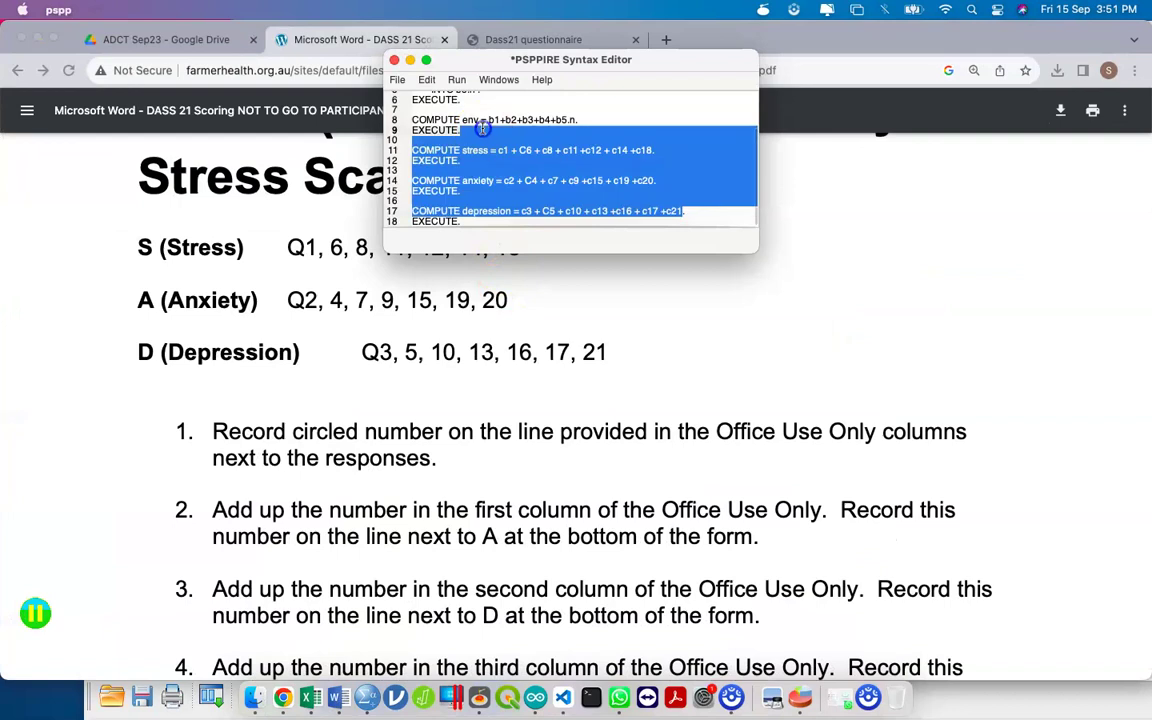
{"action": "left_click_drag", "start_coordinate": [466, 219], "coordinate": [395, 147]}
{"action": "left_click", "coordinate": [456, 80]}
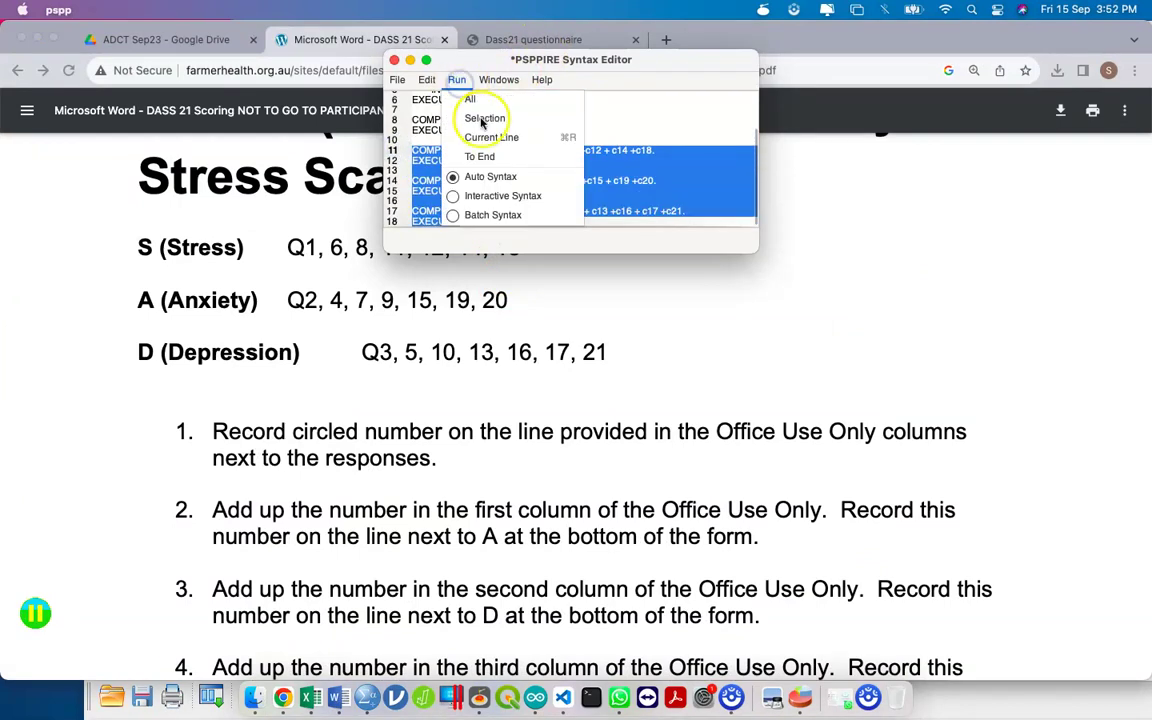
{"action": "left_click", "coordinate": [483, 119]}
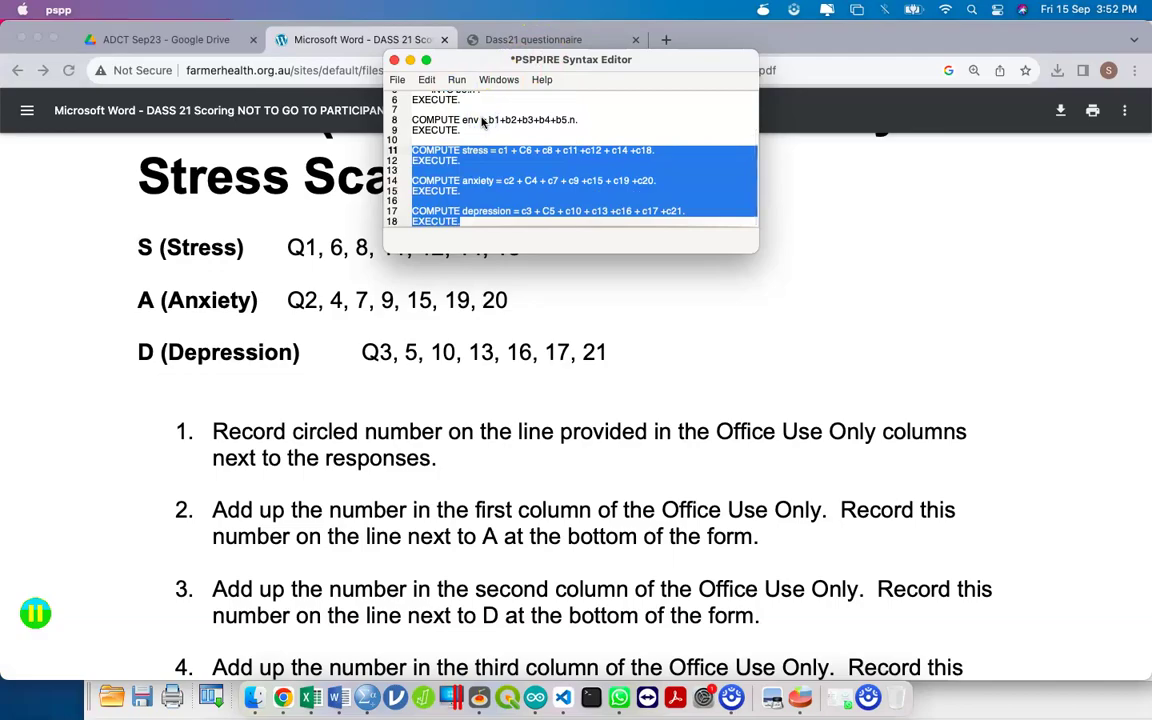
Bring the PSPP data editor to the front and position it to view the stress, anxiety and depression columns
{"action": "key", "text": "ctrl+Up"}
{"action": "left_click", "coordinate": [481, 121]}
{"action": "key", "text": "ctrl+Up"}
{"action": "key", "text": "ctrl+Up"}
{"action": "left_click_drag", "start_coordinate": [799, 660], "coordinate": [733, 234]}
{"action": "key", "text": "ctrl+Up"}
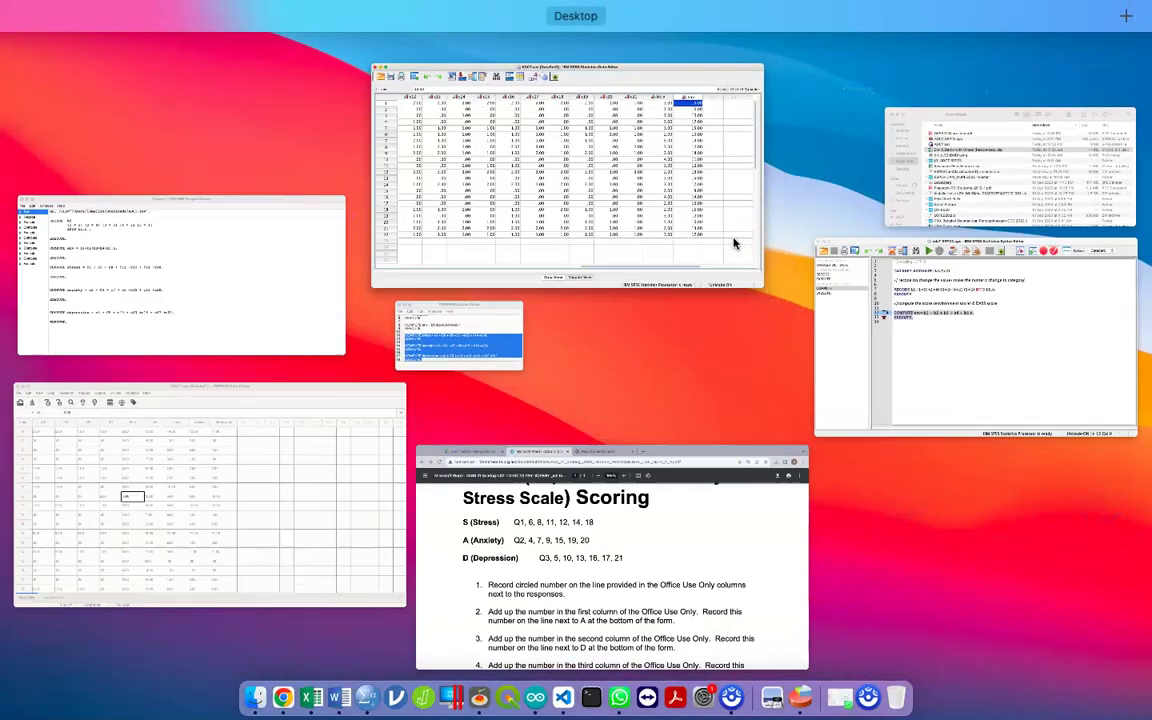
{"action": "left_click", "coordinate": [733, 243]}
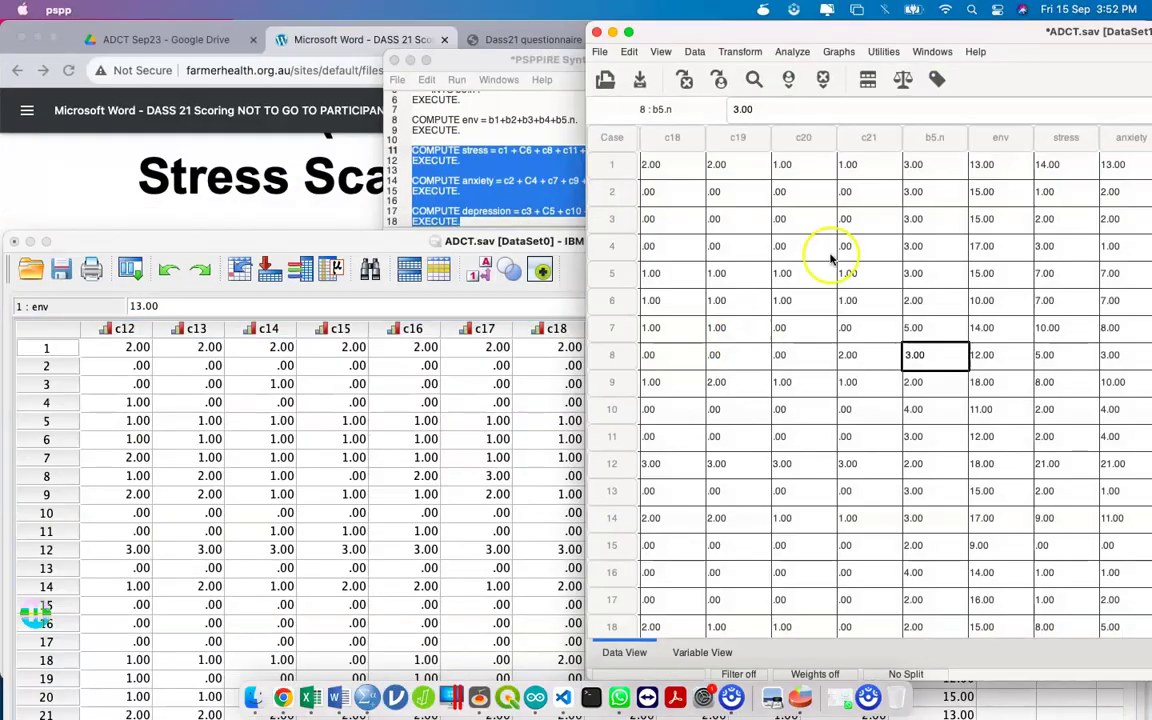
{"action": "double_click", "coordinate": [915, 31]}
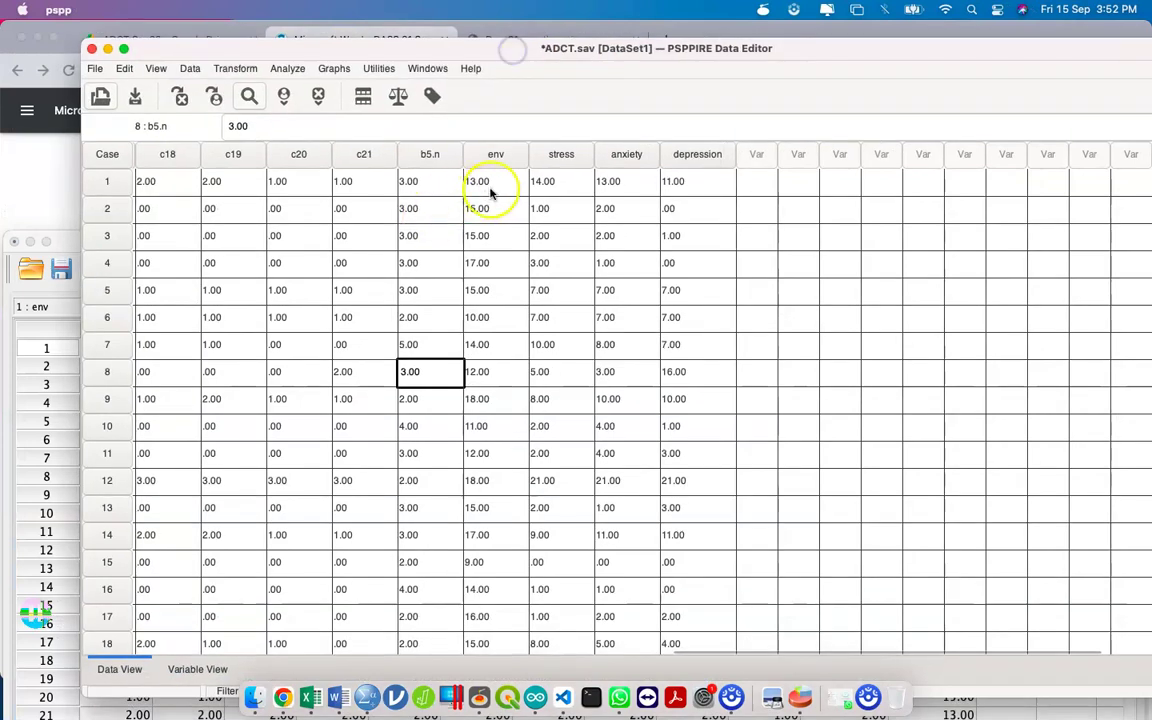